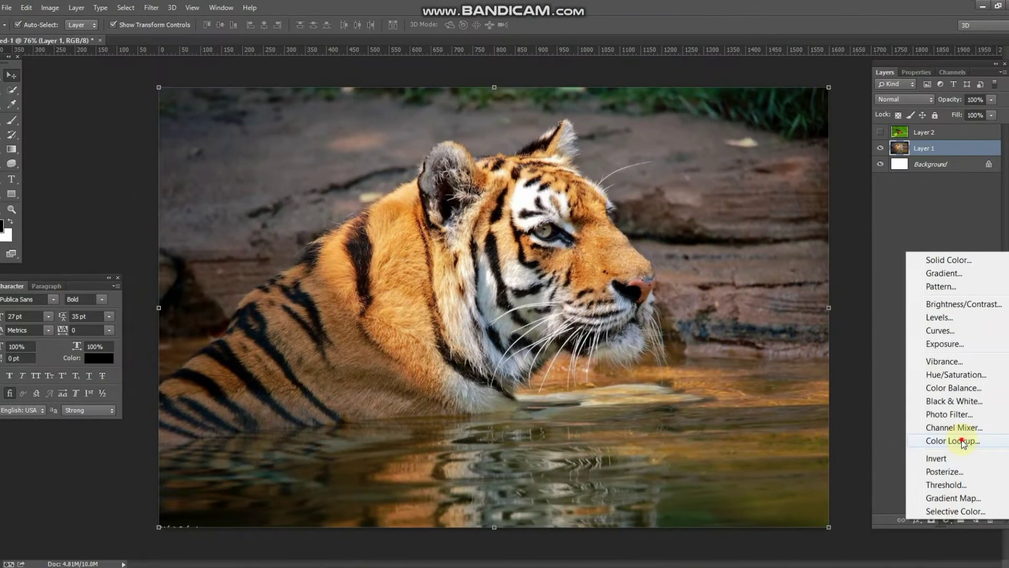
Add a Color Lookup adjustment using the Moonlight.3DL 3D LUT for a dark blue night look
click(962, 441)
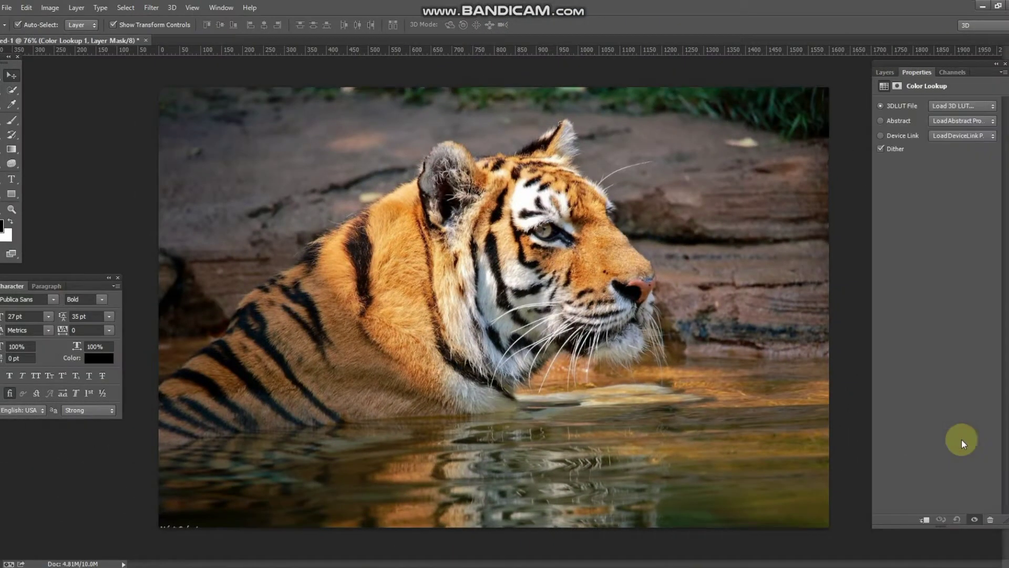
click(990, 139)
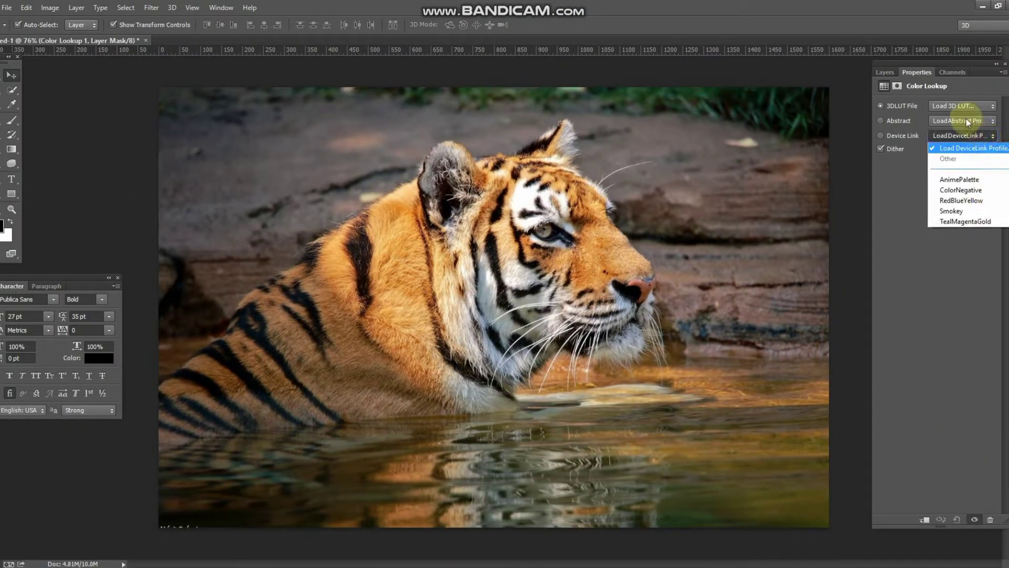
click(966, 119)
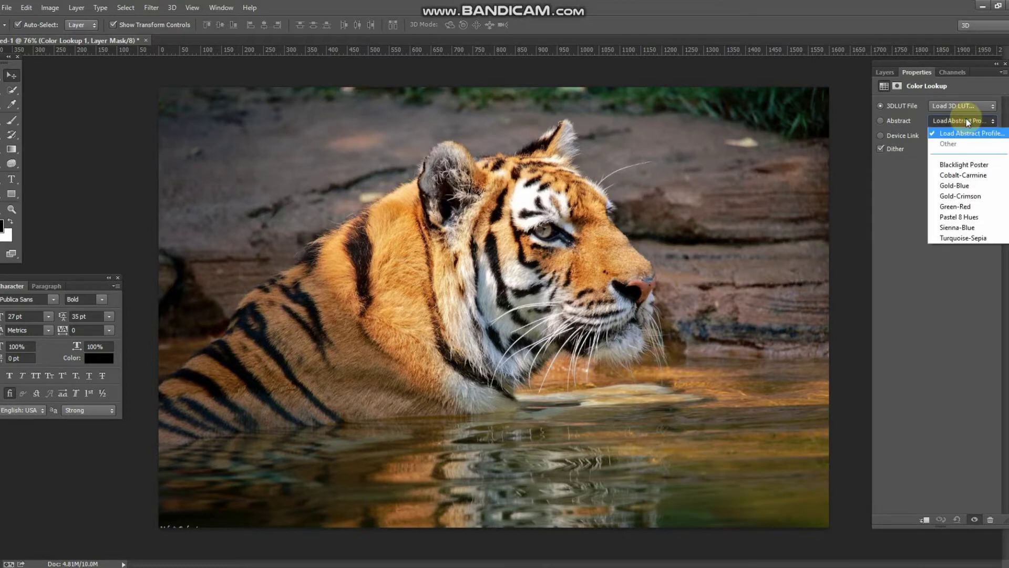
click(958, 101)
click(957, 106)
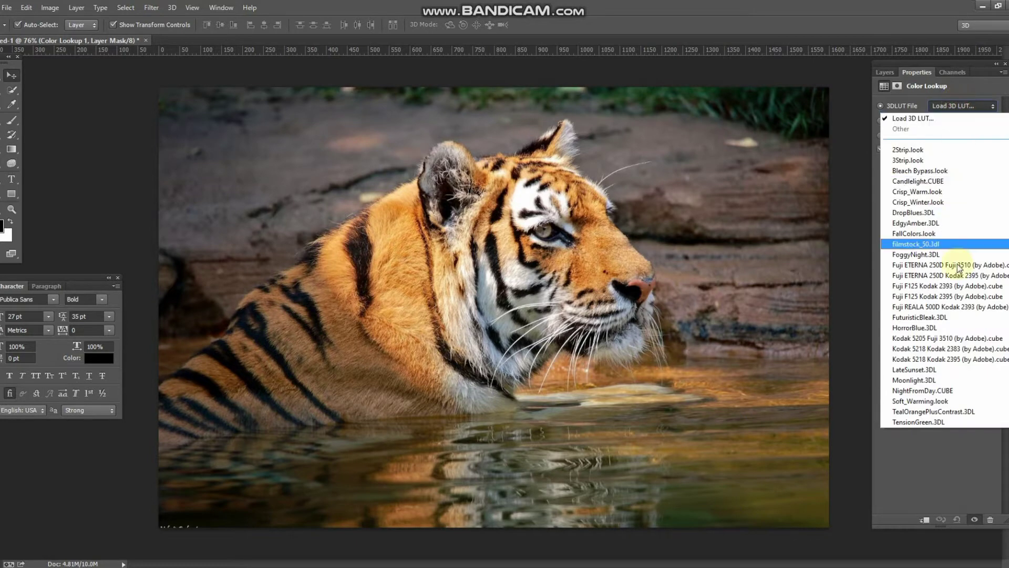
click(931, 380)
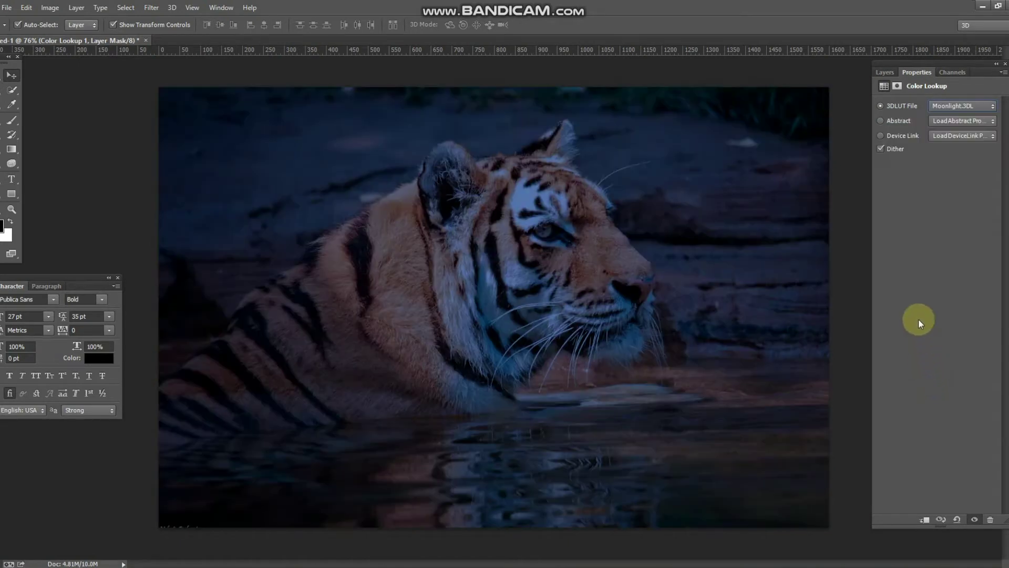
Add a second Color Lookup layer and move the firefly up beside the tiger's head
click(885, 73)
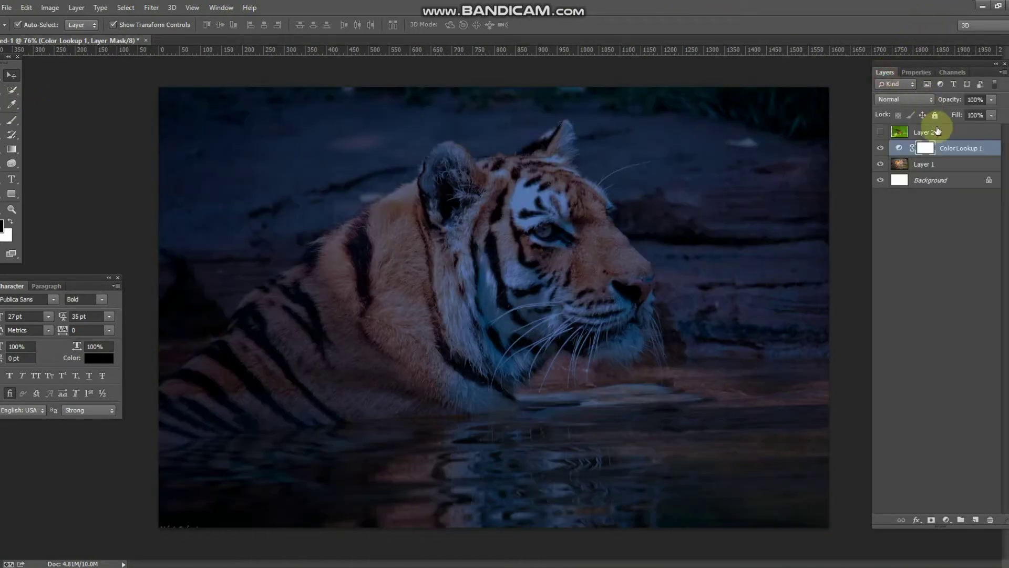
click(947, 519)
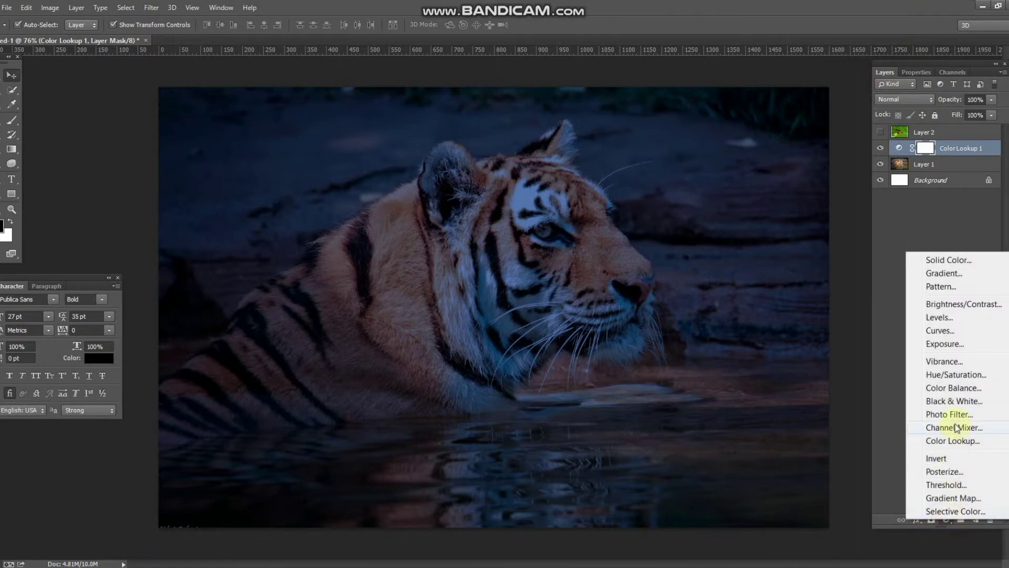
click(956, 444)
click(958, 121)
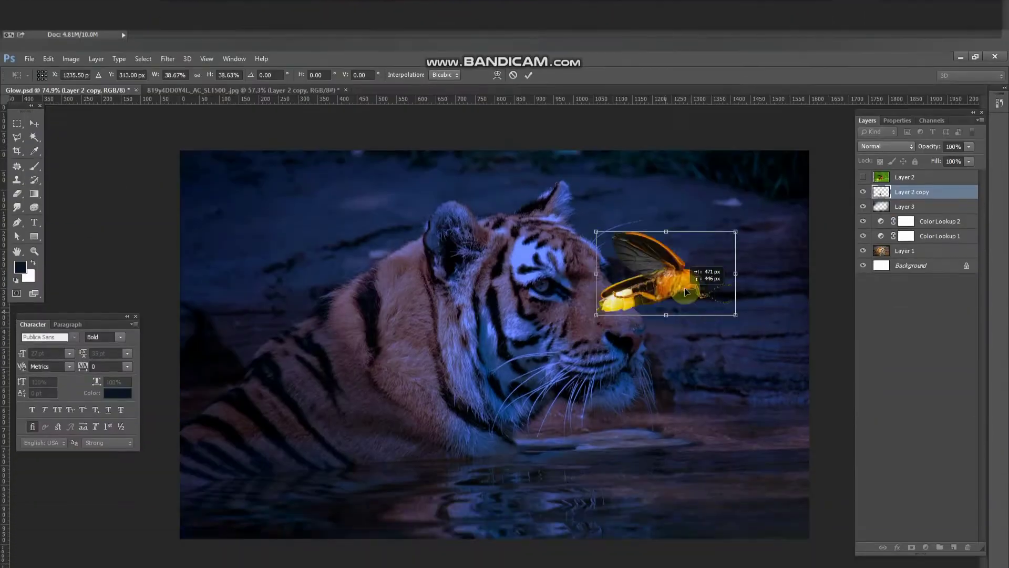
drag(686, 291, 754, 251)
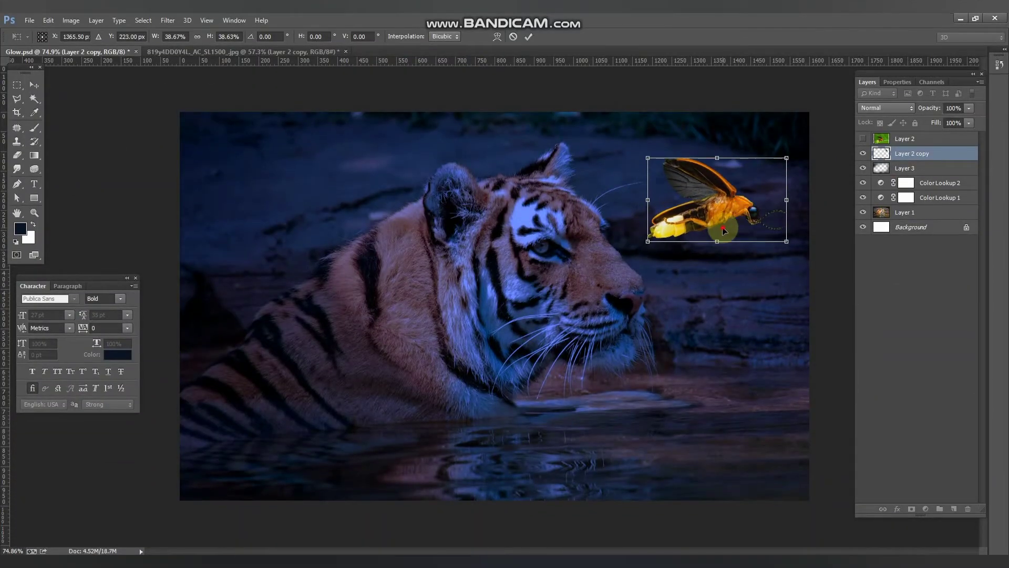
Commit the firefly's new position and delete the unused Layer 2
key(Return)
click(904, 206)
click(899, 139)
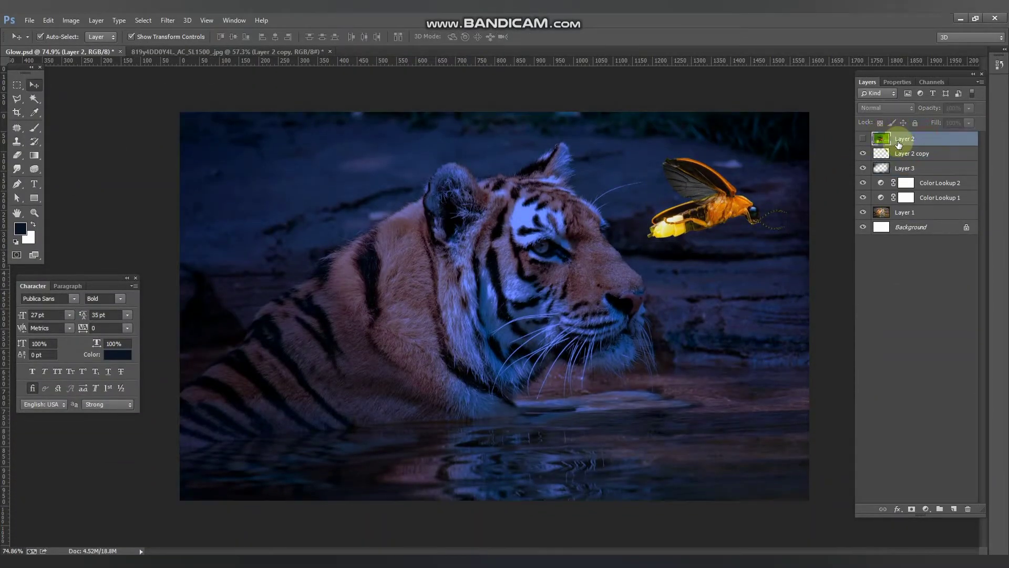
key(Delete)
Zoom in and trace a closed Pen path around the firefly's glowing abdomen
scroll(736, 194, up, 2)
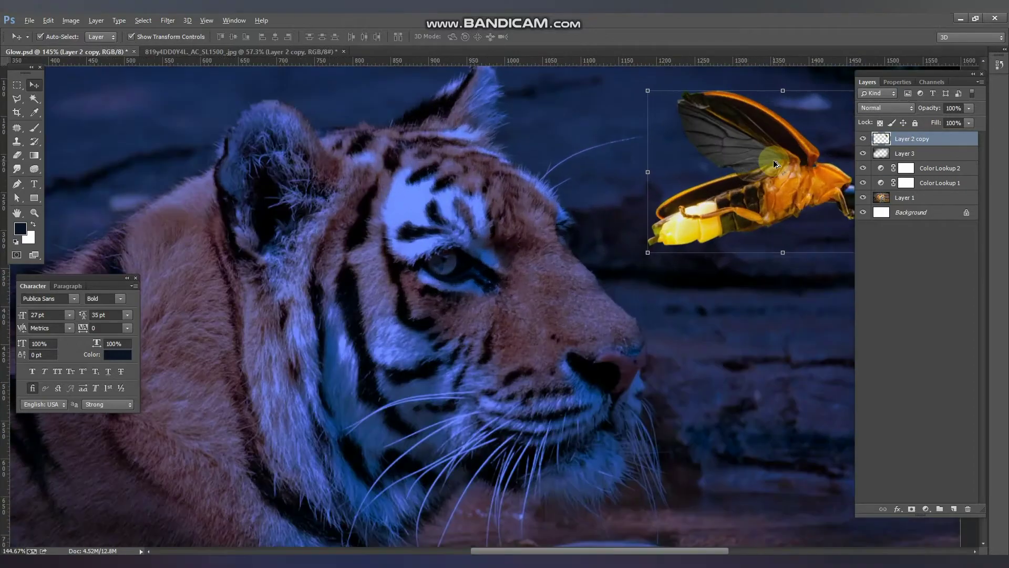
scroll(773, 160, up, 2)
scroll(630, 210, up, 2)
scroll(421, 290, up, 1)
scroll(422, 290, up, 2)
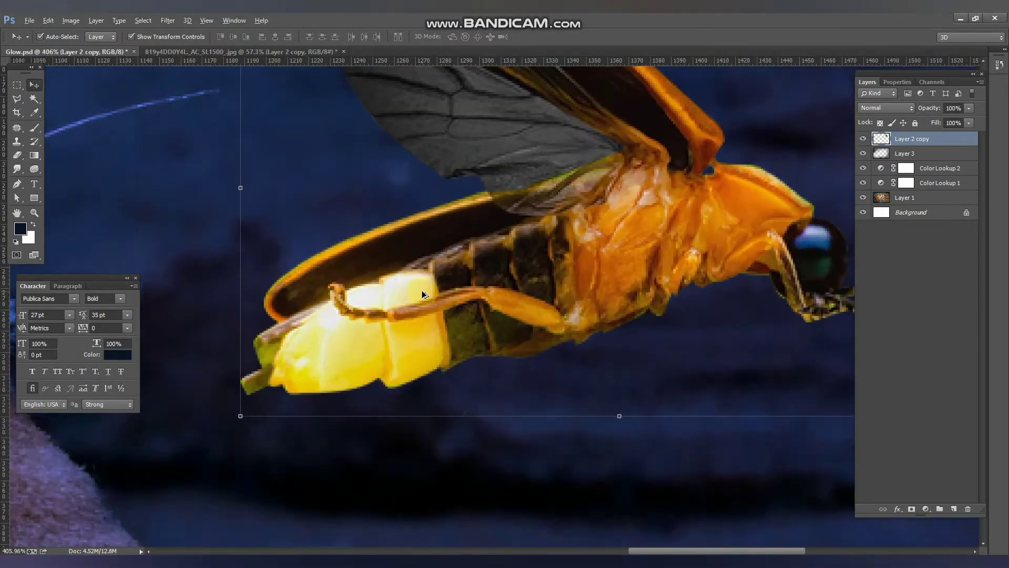
key(p)
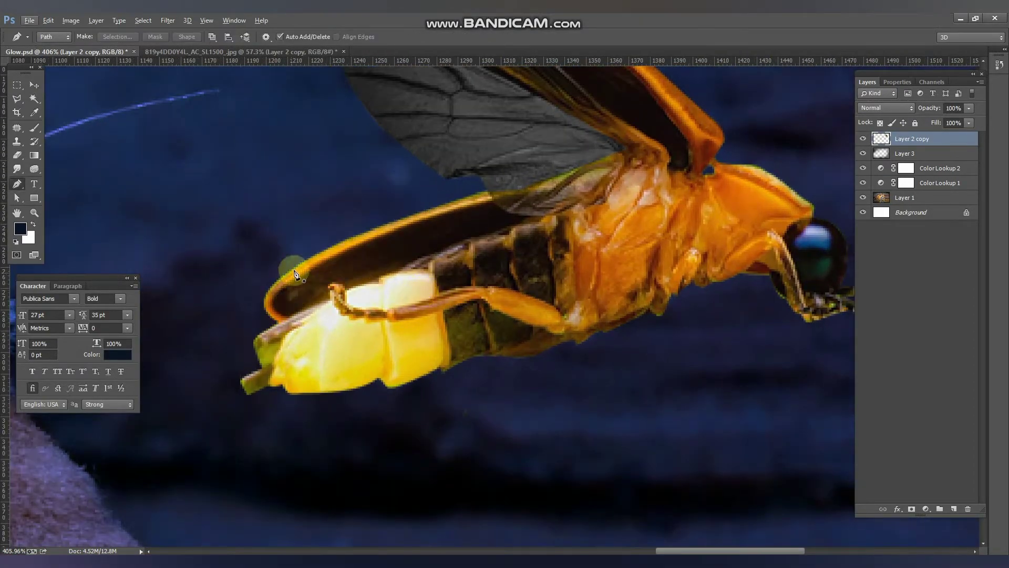
click(271, 325)
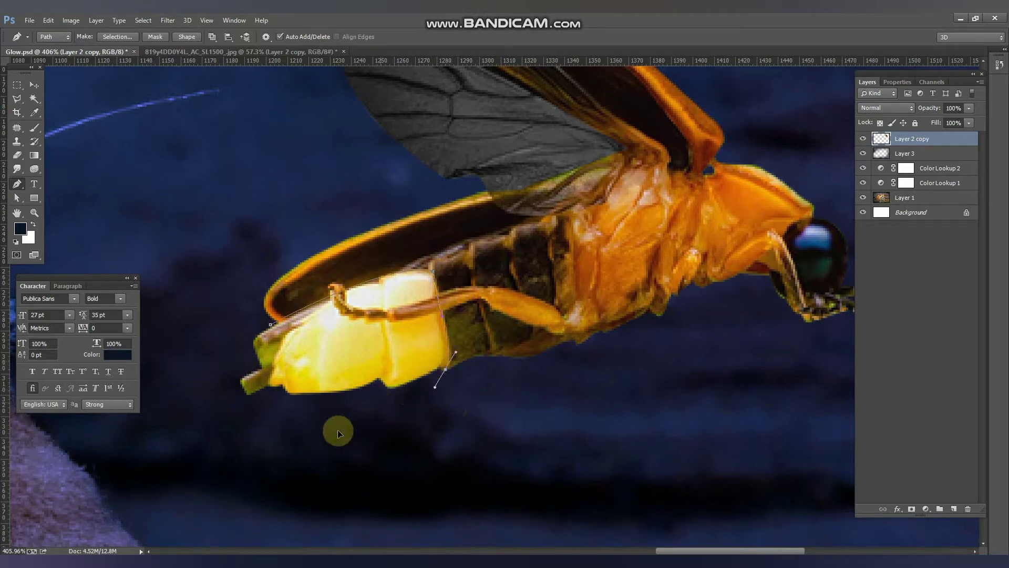
drag(317, 433, 288, 441)
drag(265, 331, 357, 306)
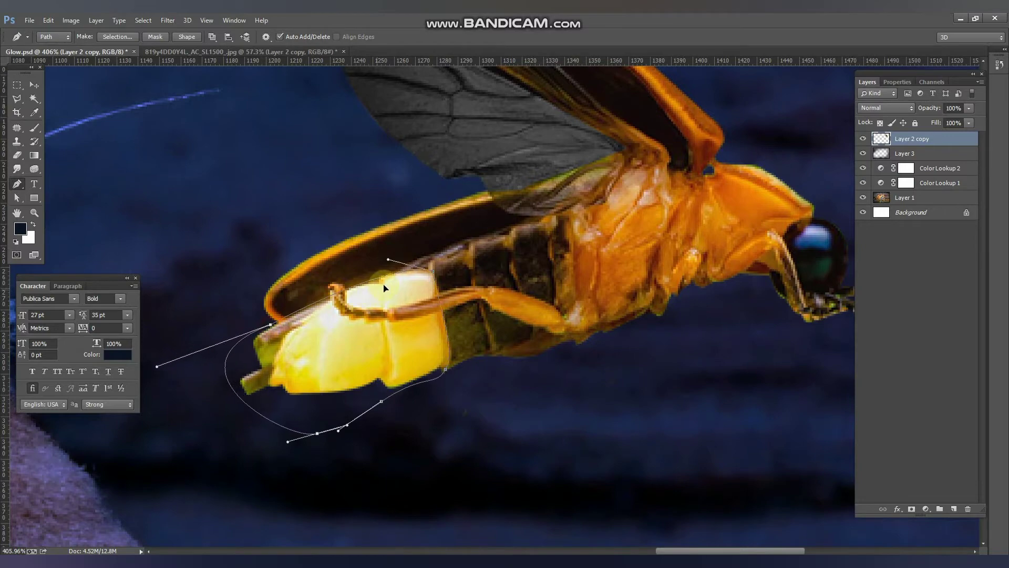
Turn the path into a selection and copy the glow onto a new layer
key(ctrl+Return)
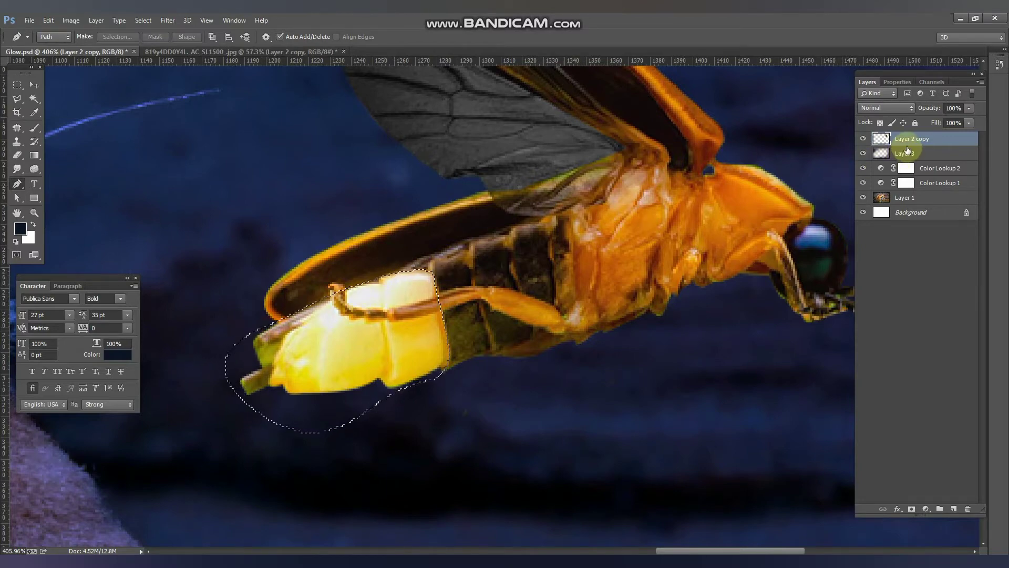
key(ctrl+j)
click(33, 85)
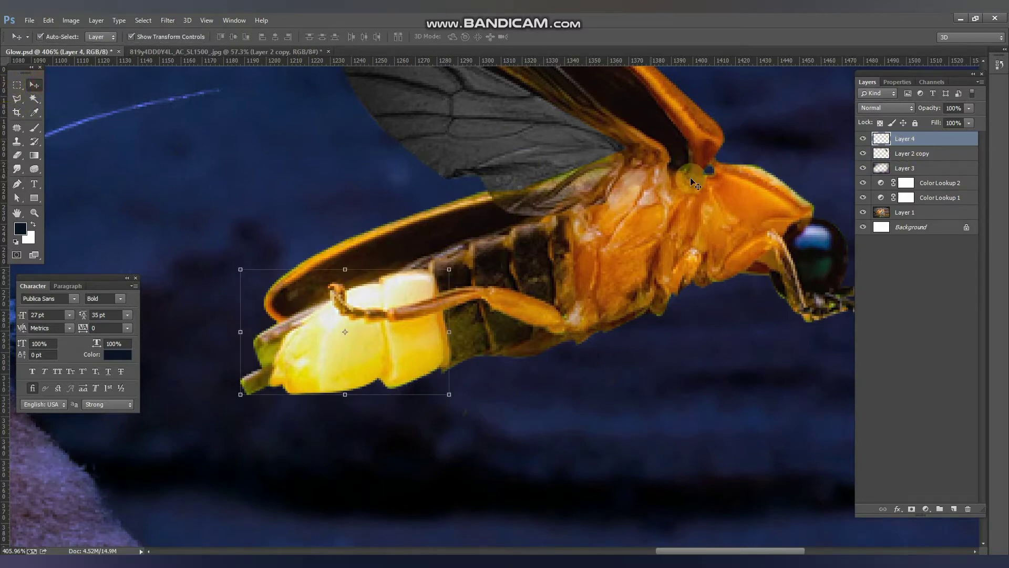
Set Layer 4's blend mode to Overlay after trying Color Dodge and Hard Light
click(886, 107)
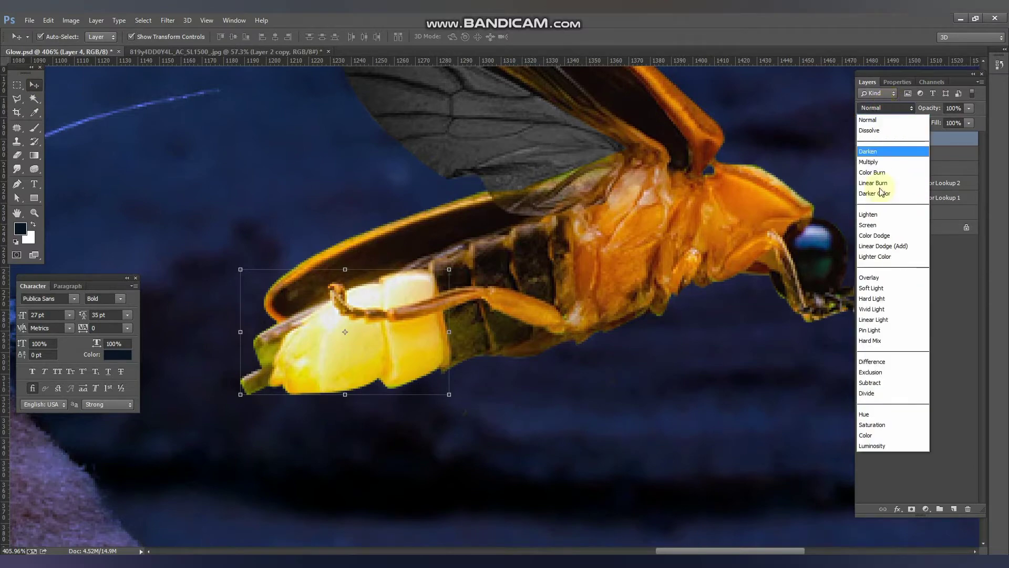
click(875, 235)
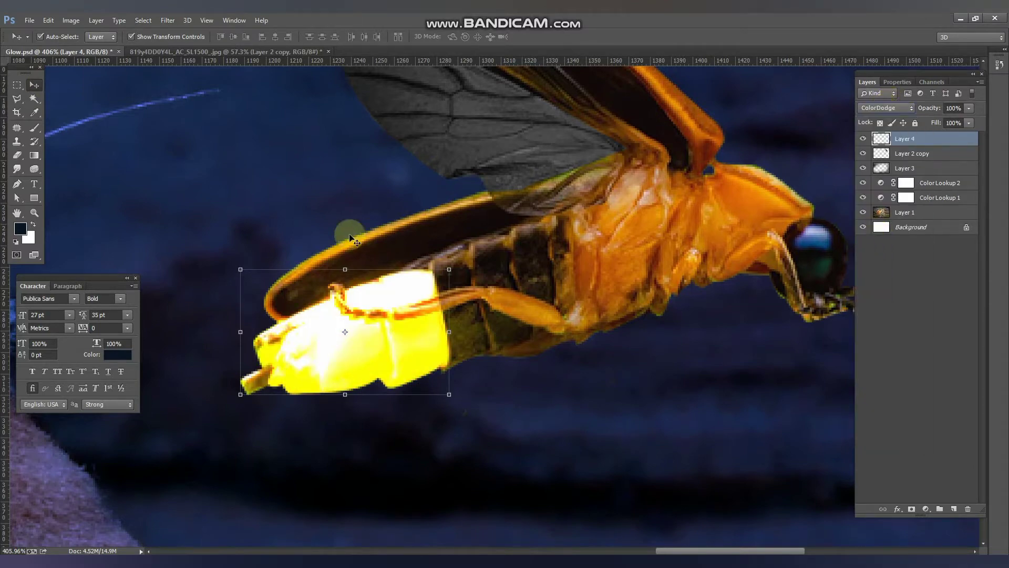
key(shift+alt+o)
key(shift+alt+f)
key(shift+alt+h)
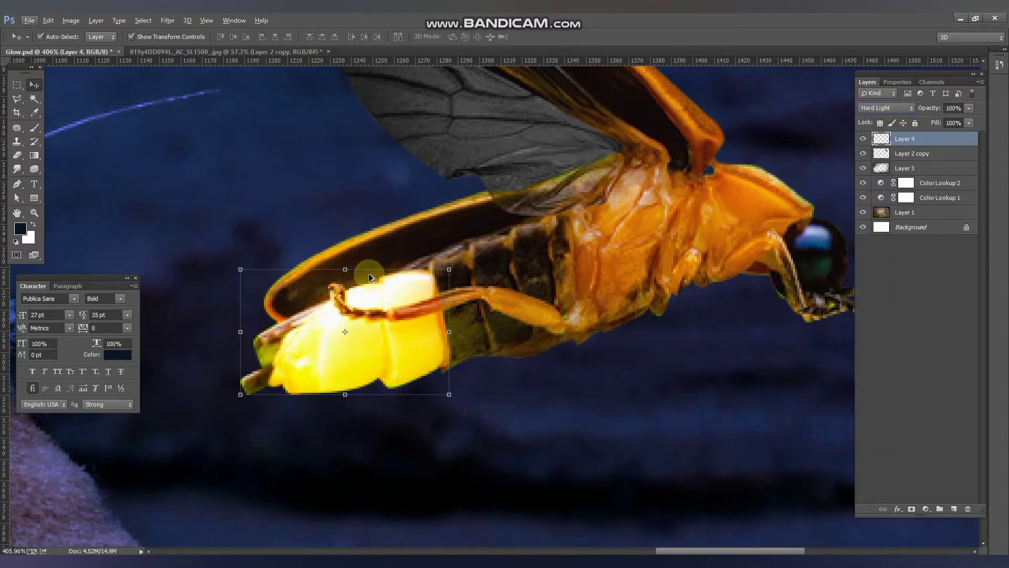
Save the document and duplicate the Layer 4 glow layer
click(367, 222)
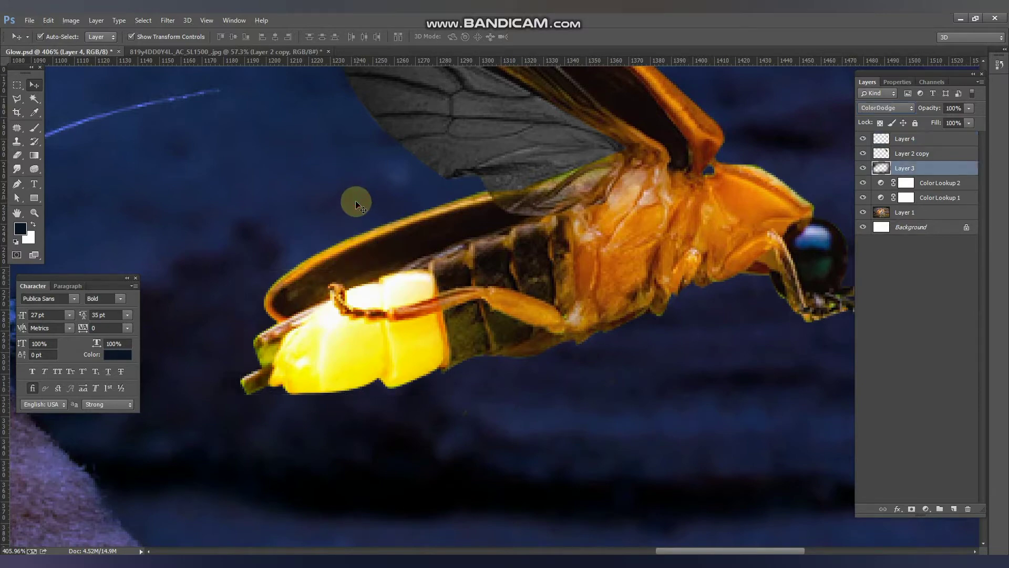
key(ctrl+s)
scroll(387, 234, down, 3)
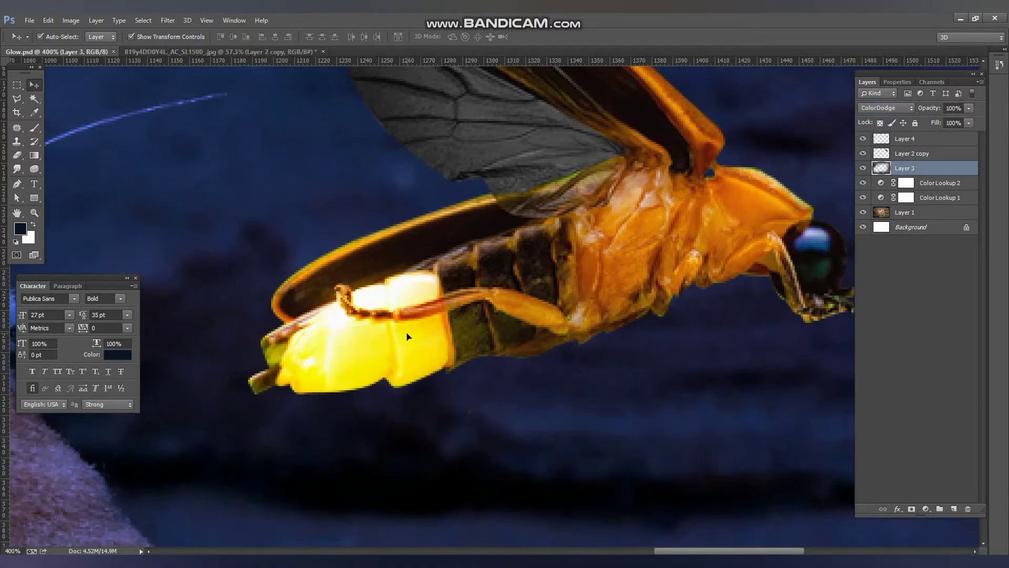
click(432, 344)
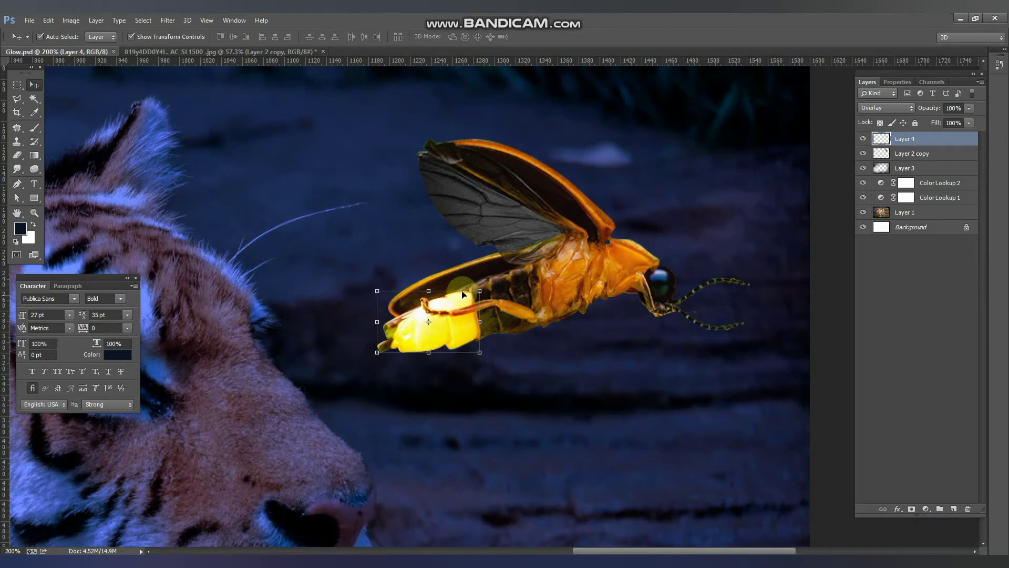
key(ctrl+j)
click(143, 20)
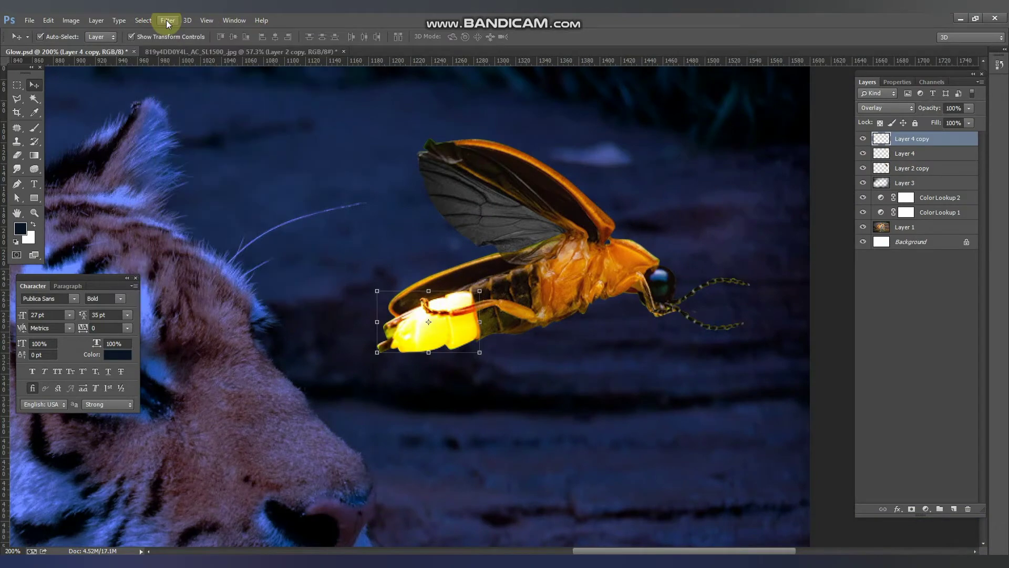
Apply a Gaussian Blur to the glow copy, raising then lowering the radius
click(168, 22)
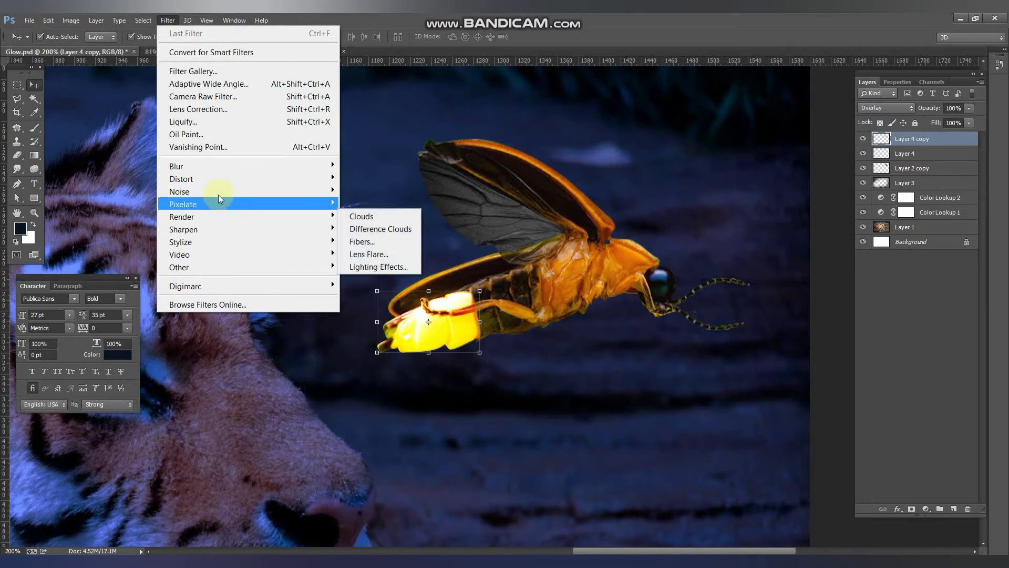
mouse_move(177, 165)
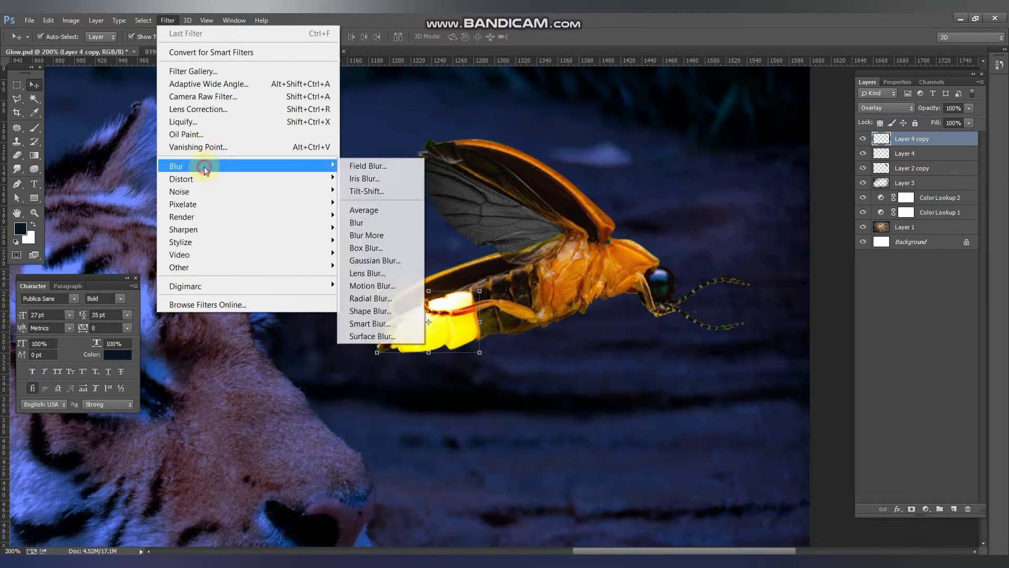
click(393, 261)
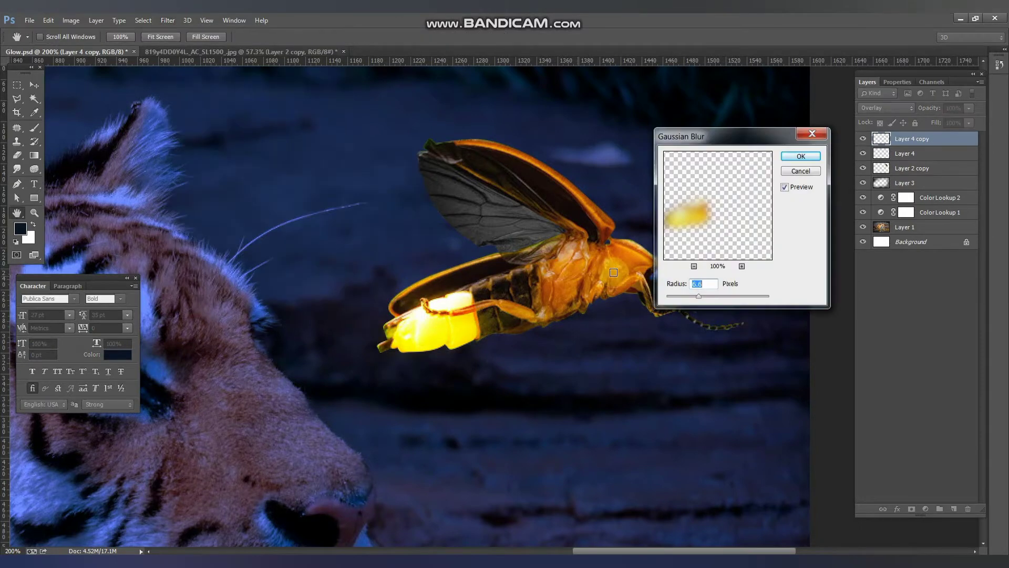
drag(723, 299, 750, 298)
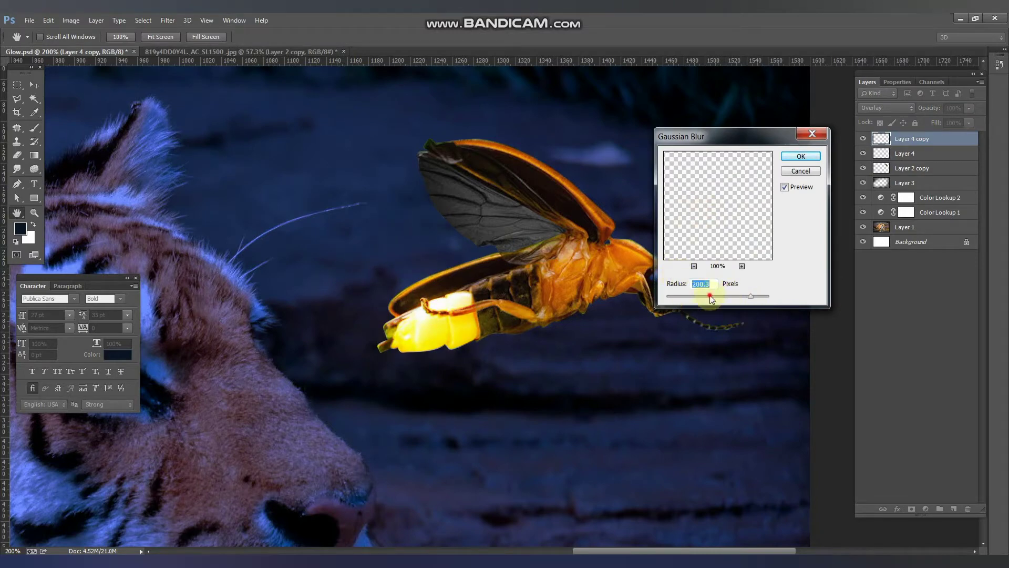
mouse_move(751, 296)
mouse_down()
mouse_move(674, 296)
mouse_move(734, 293)
mouse_up()
click(801, 156)
Undo the glow nudge, then retry the last blur on Layer 4 copy and dismiss the error
drag(442, 349, 443, 361)
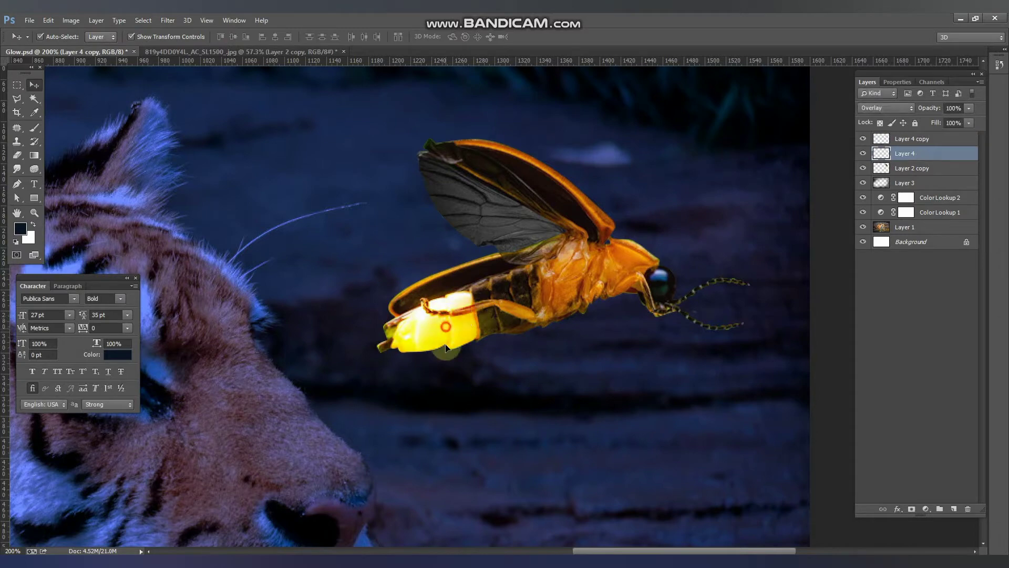
key(ctrl+z)
click(900, 108)
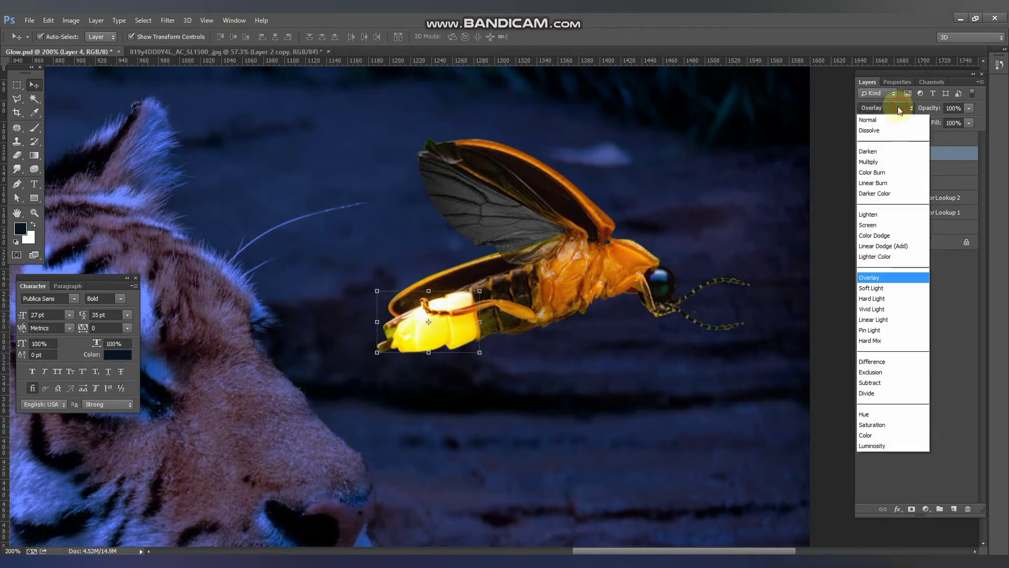
key(Escape)
click(909, 141)
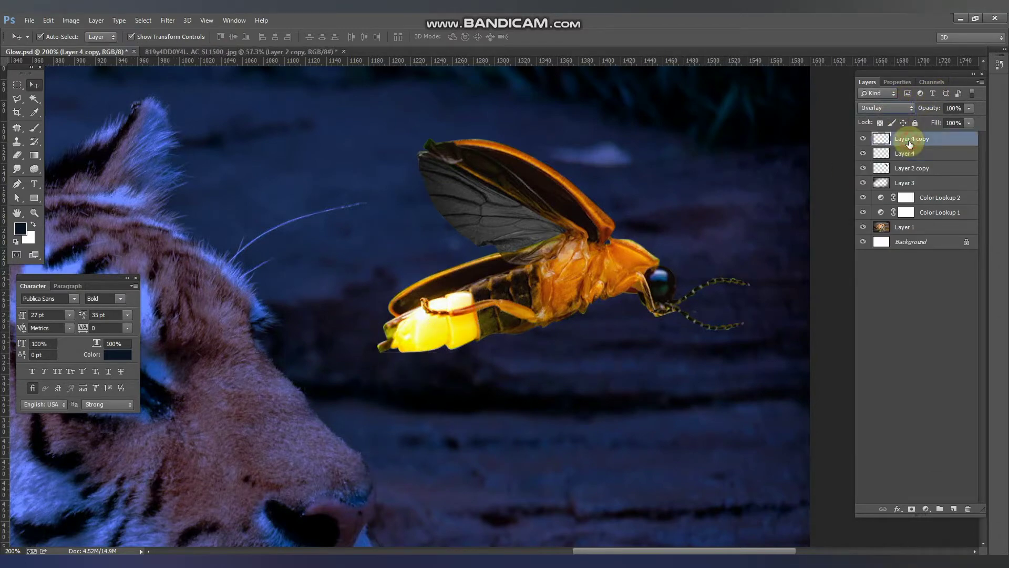
click(167, 20)
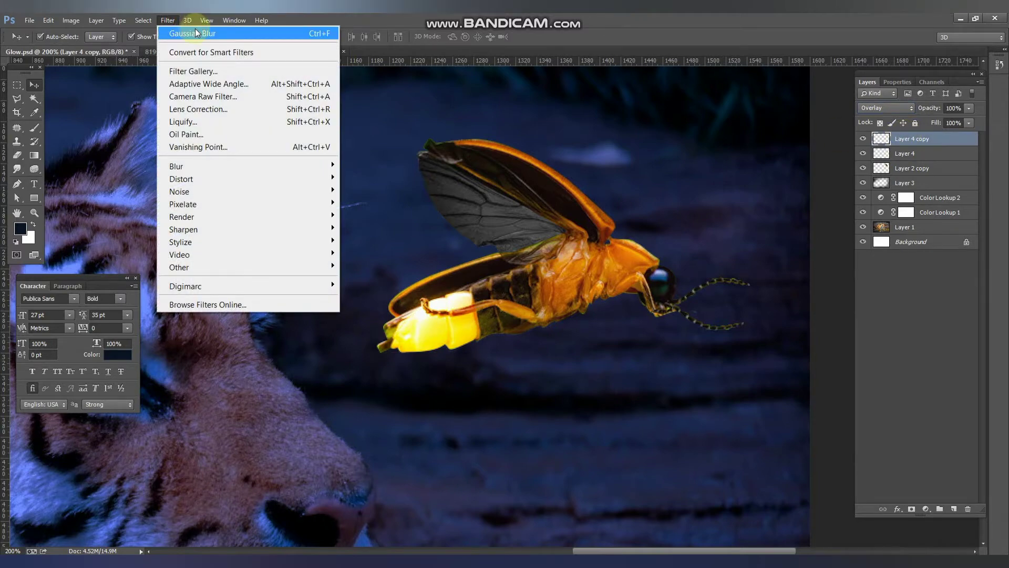
click(195, 30)
click(491, 223)
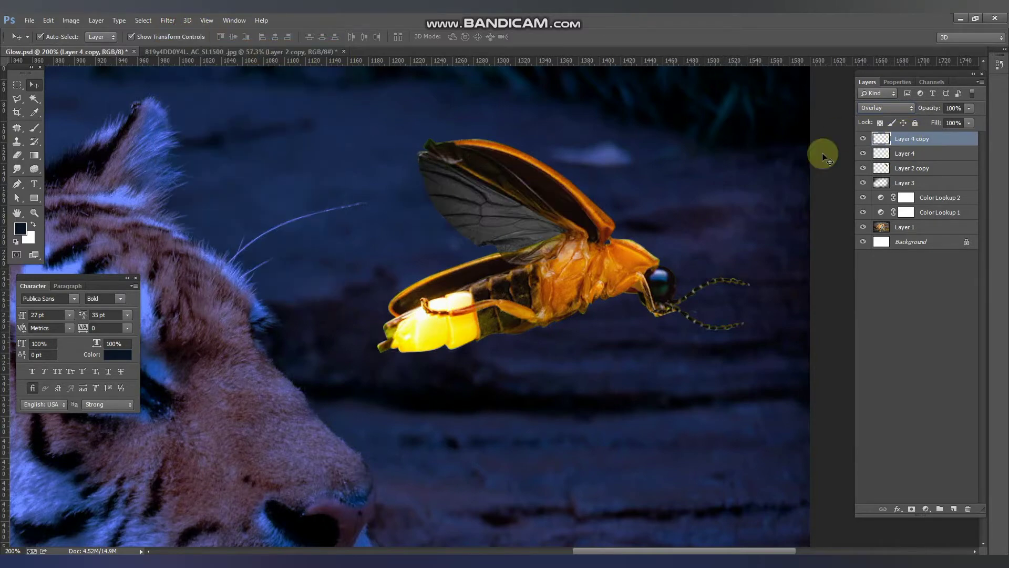
Delete the duplicate glow layer after another failed Ctrl+F blur attempt
click(917, 151)
click(918, 139)
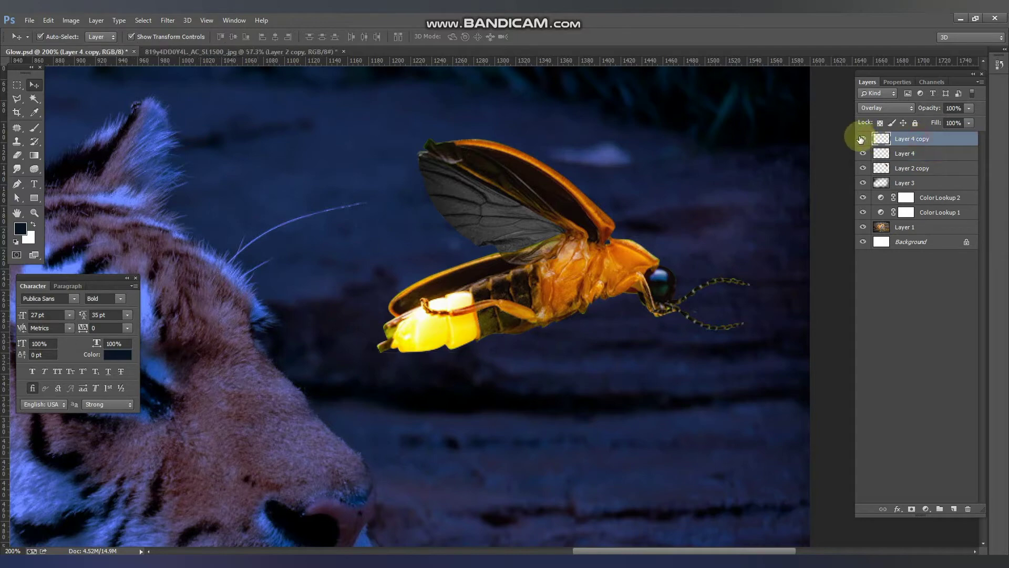
key(ctrl+f)
click(500, 220)
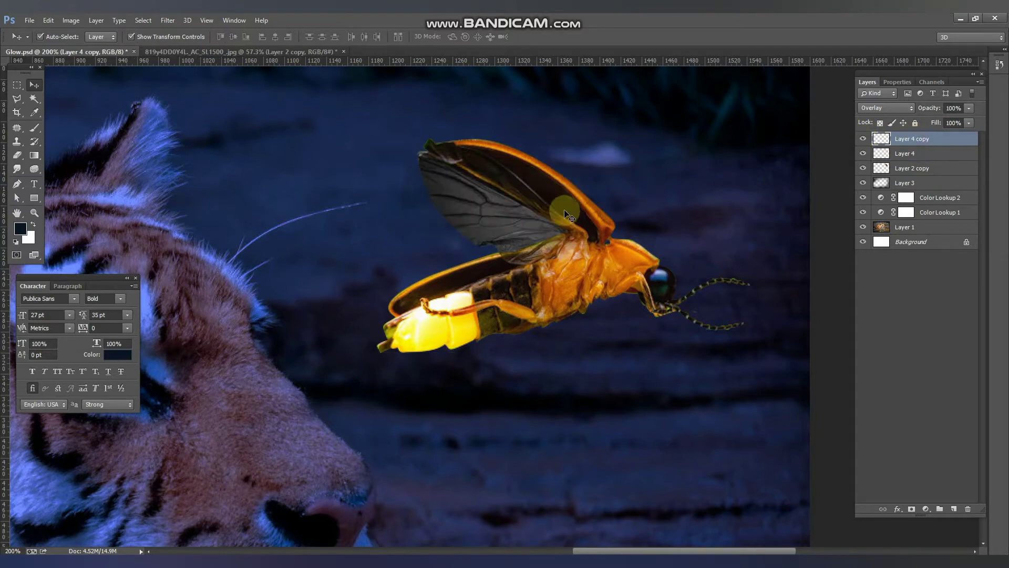
key(Delete)
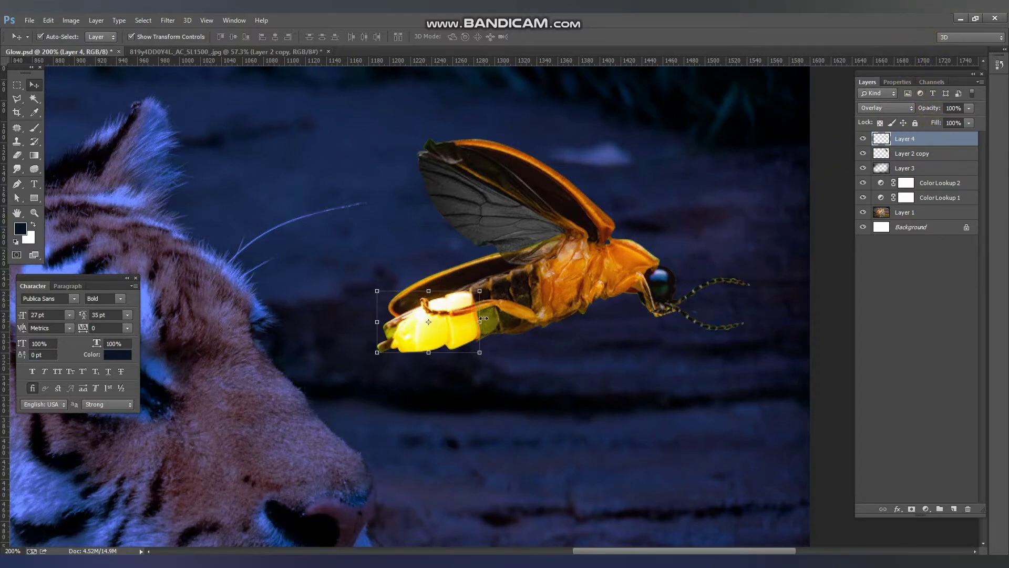
Paint pale-yellow glow dabs sampled from the abdomen, with Layer 4 set to Normal
key(b)
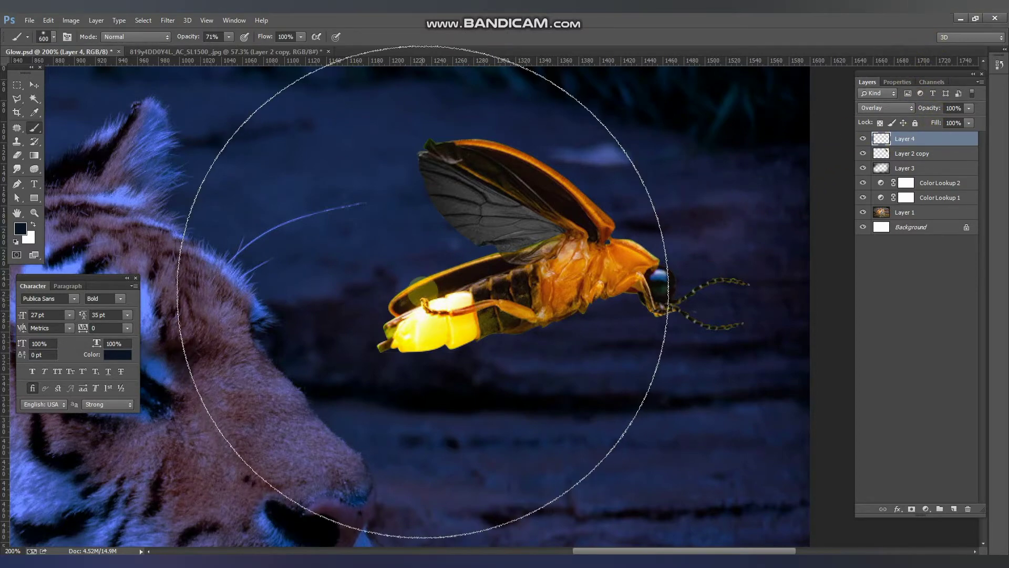
key(bracketleft)
key(bracketleft)
key(bracketleft)
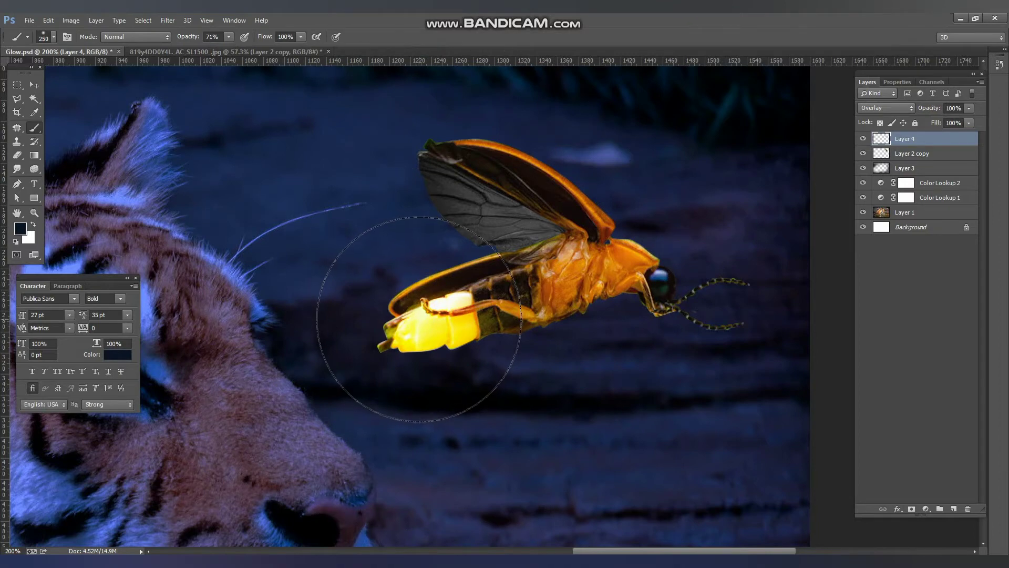
alt+click(409, 330)
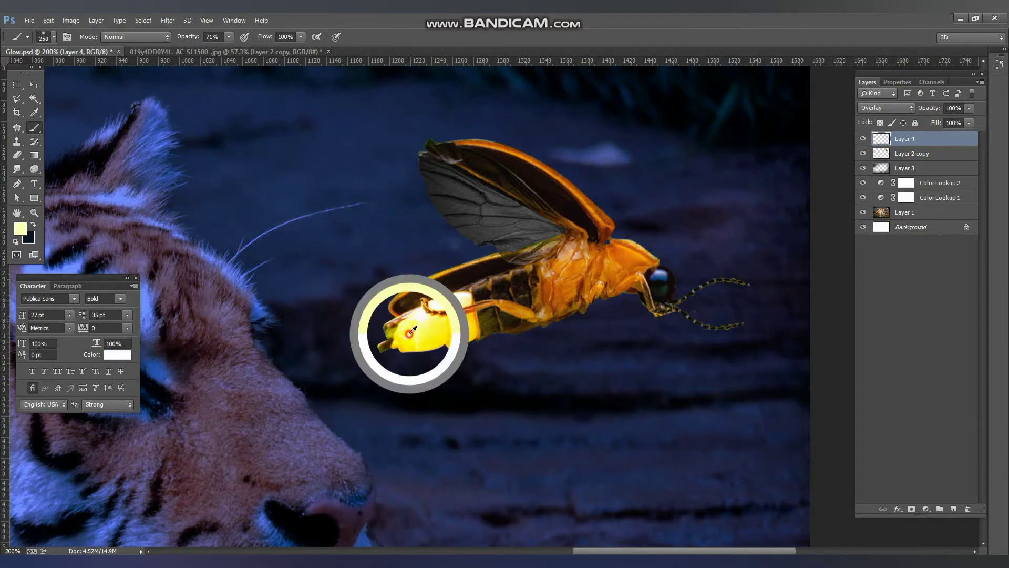
click(424, 326)
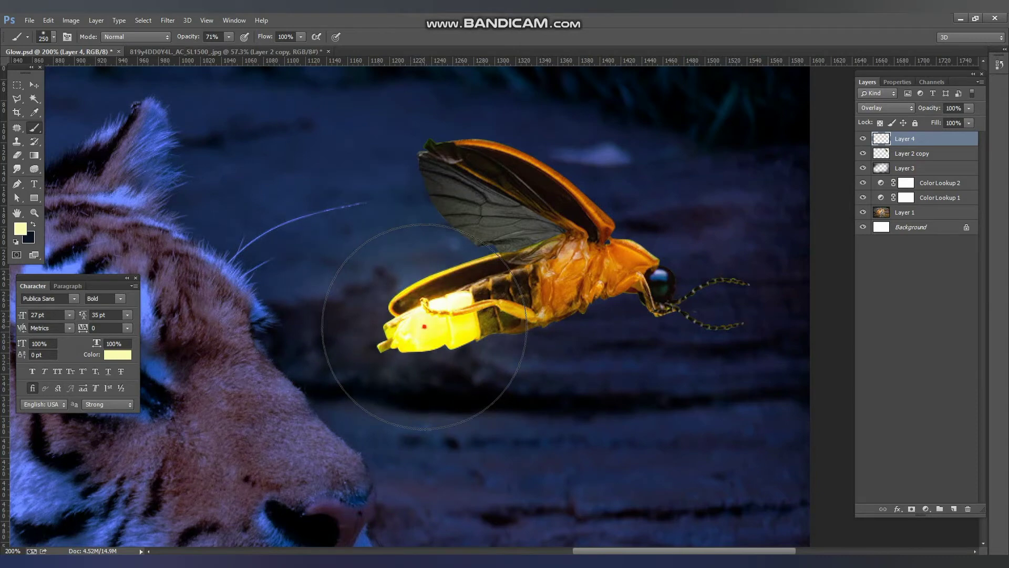
click(877, 108)
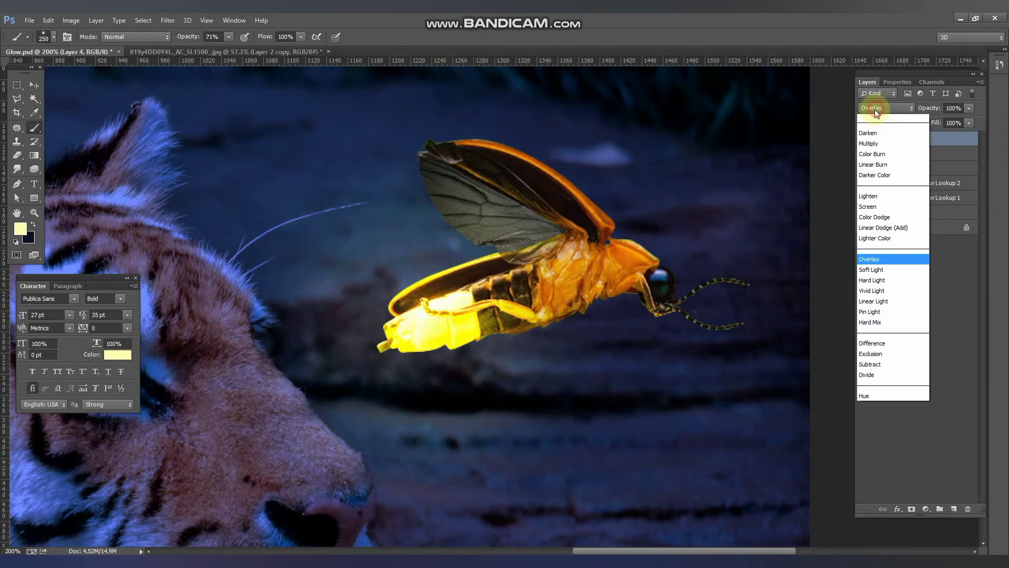
click(436, 326)
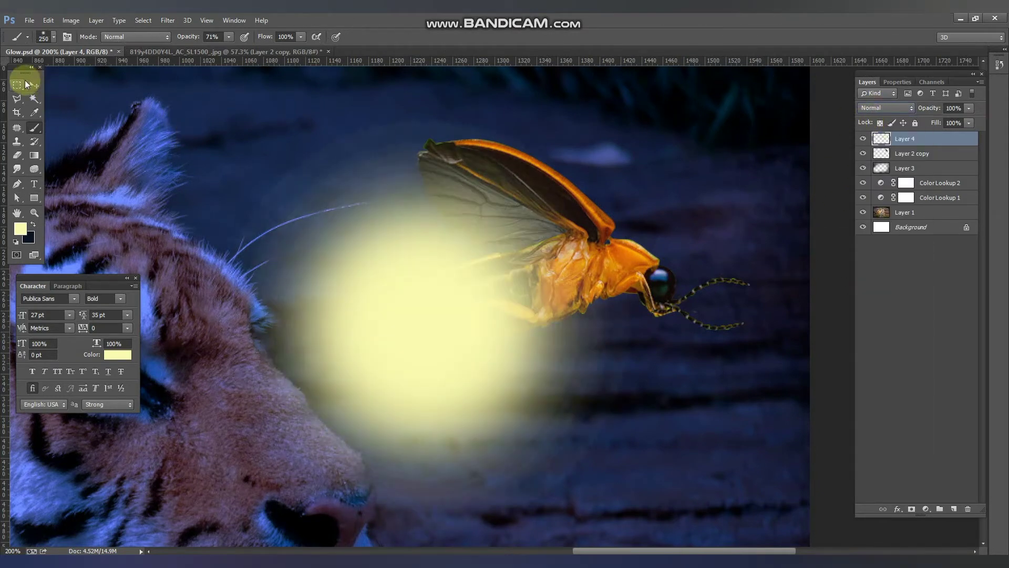
Move the glow onto the firefly's tail and scale it down to about 61%
key(ctrl+t)
drag(427, 331, 460, 286)
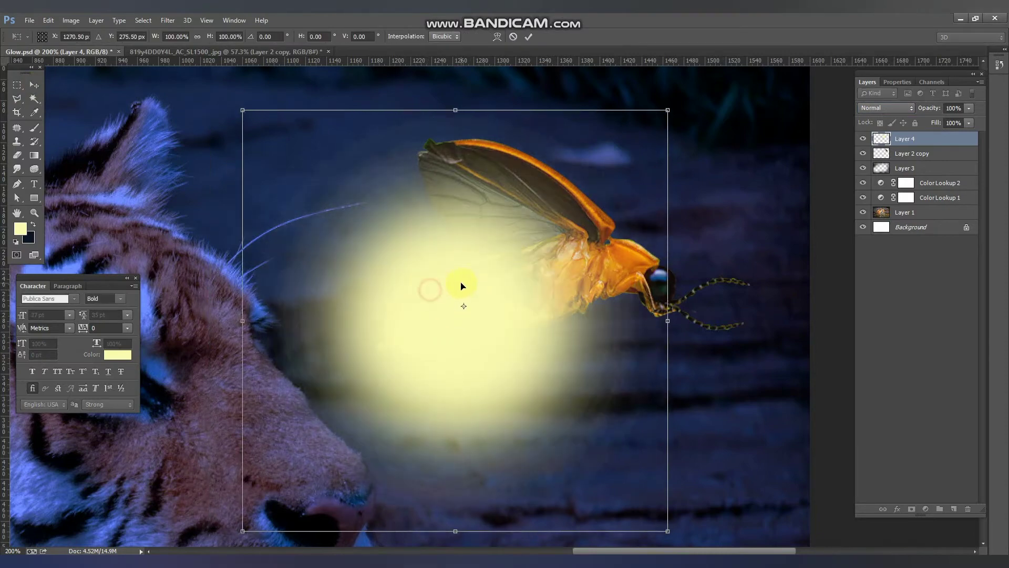
key(Return)
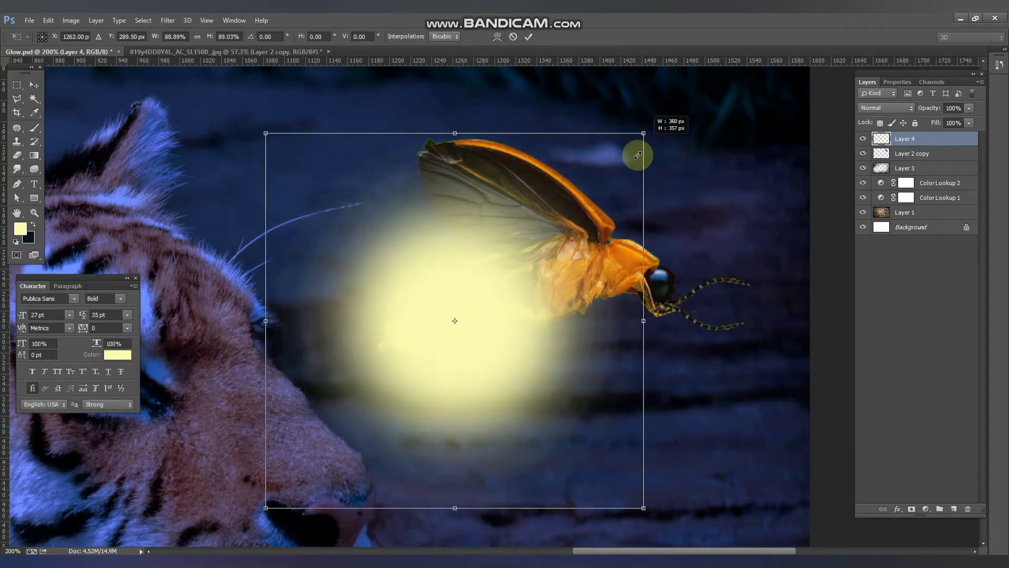
drag(668, 110, 570, 191)
drag(507, 313, 521, 313)
key(Return)
key(i)
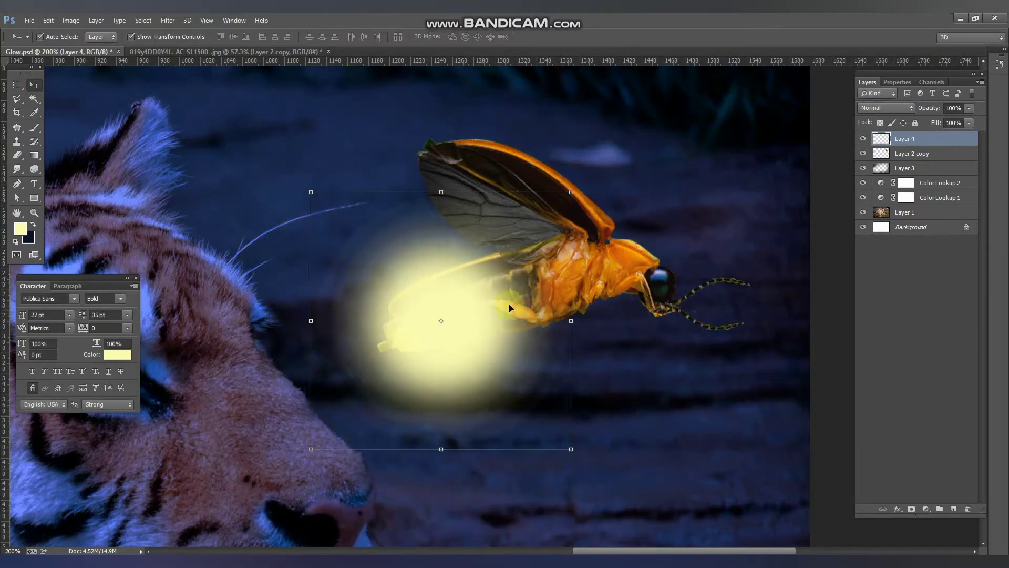
click(20, 228)
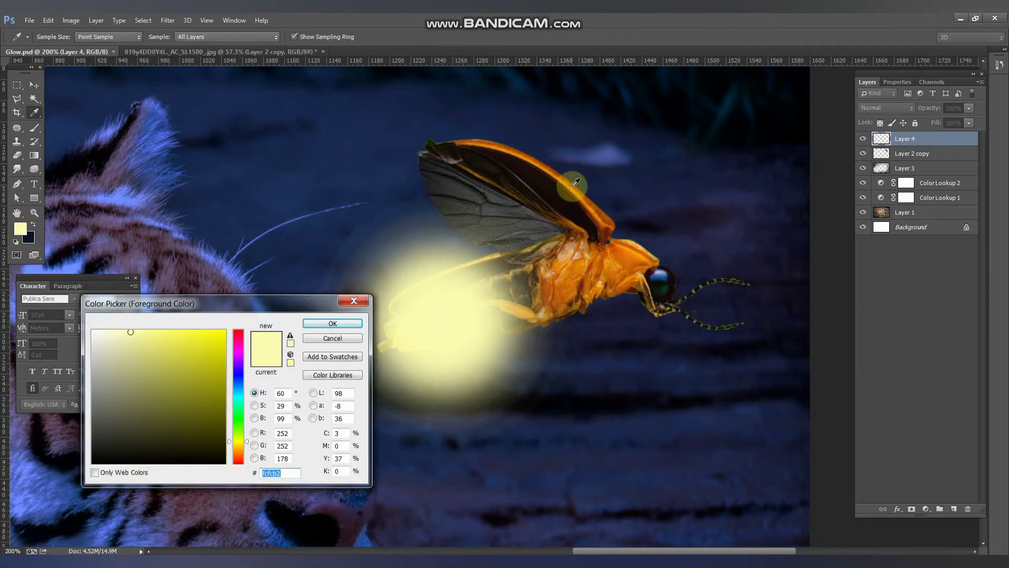
Pick a deep yellow-orange colour and fill the glow shape with it
click(573, 185)
click(240, 453)
drag(240, 456, 239, 447)
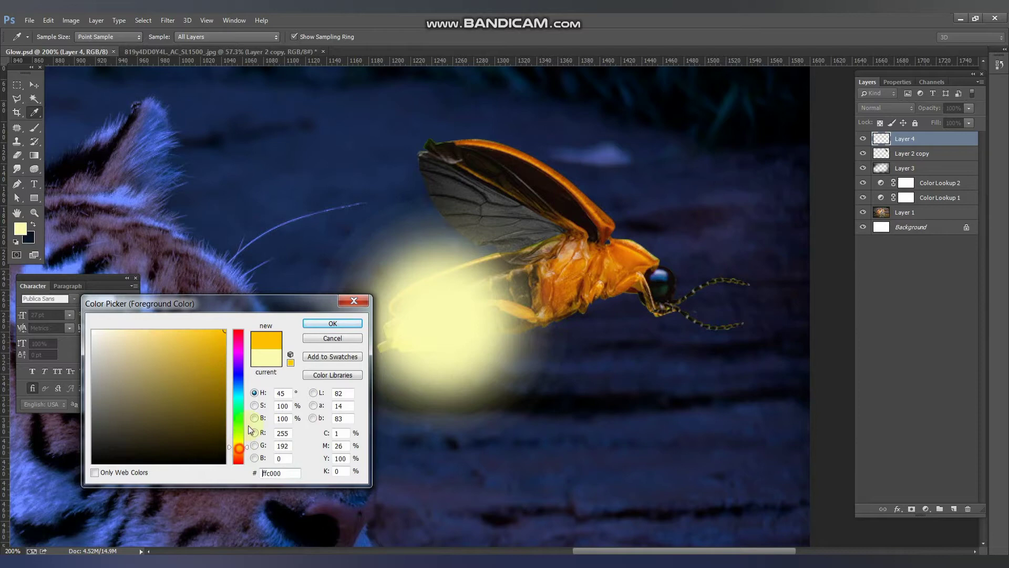
click(344, 320)
key(v)
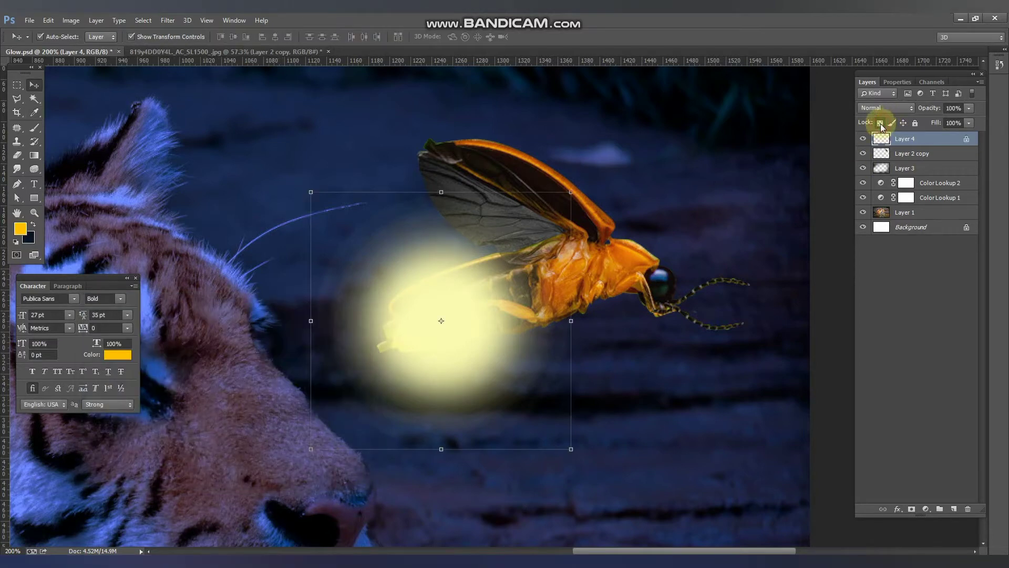
key(alt+BackSpace)
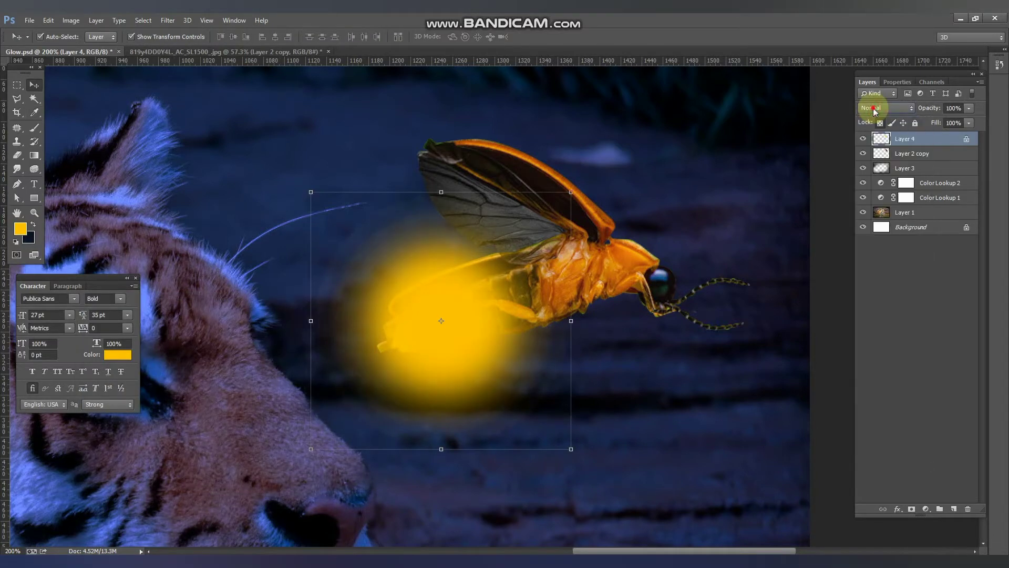
Squash, tilt and move the orange glow onto the firefly's abdomen
scroll(873, 108, down, 1)
scroll(872, 109, down, 1)
scroll(873, 108, down, 2)
scroll(873, 108, down, 3)
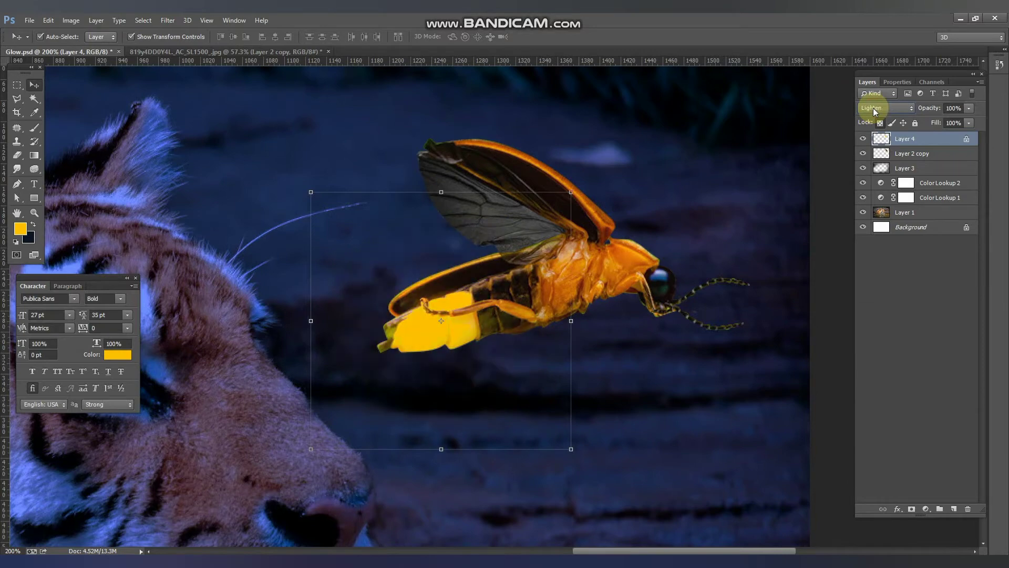
scroll(873, 109, down, 1)
scroll(873, 108, down, 1)
scroll(873, 108, down, 1)
scroll(872, 108, down, 2)
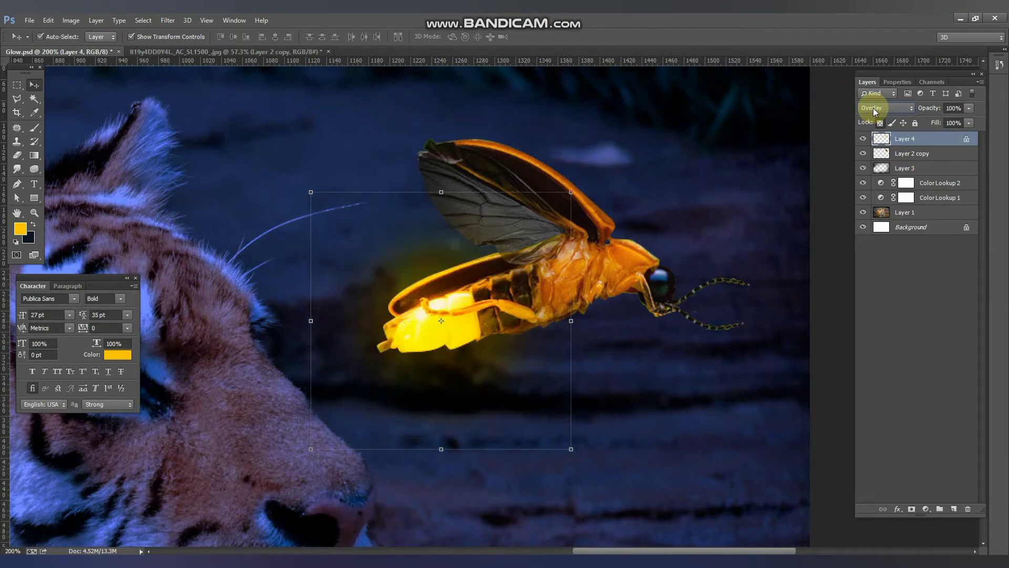
scroll(869, 105, down, 1)
scroll(869, 106, down, 1)
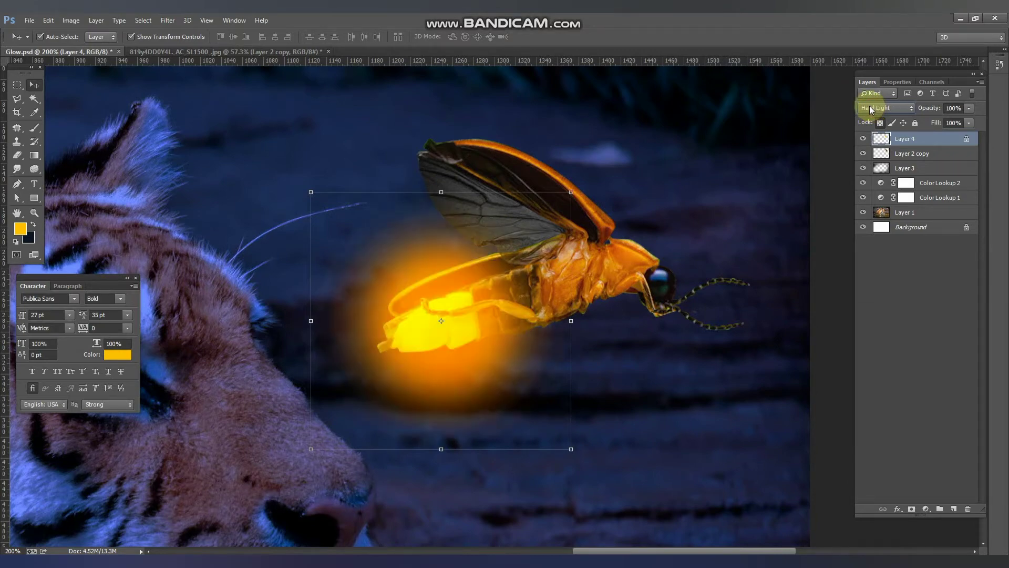
scroll(869, 106, down, 1)
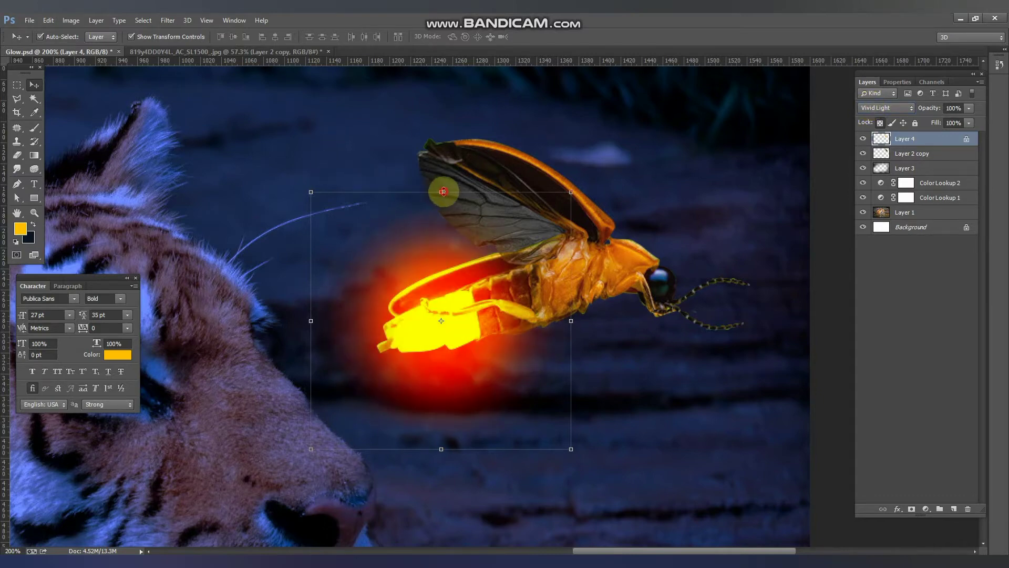
mouse_move(441, 192)
mouse_down()
mouse_move(477, 312)
mouse_move(442, 247)
mouse_up()
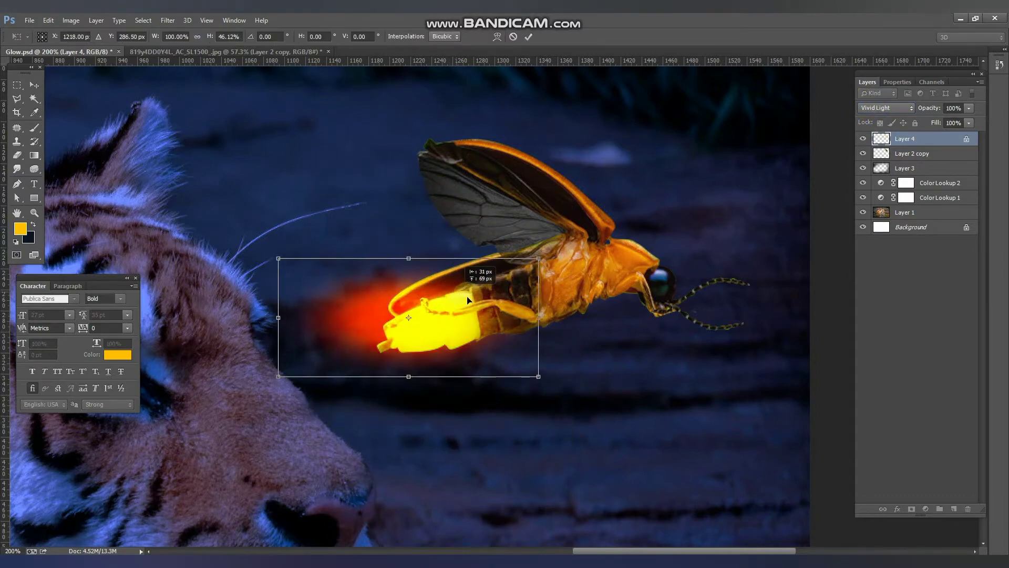
drag(589, 352, 597, 325)
drag(471, 303, 477, 307)
key(Return)
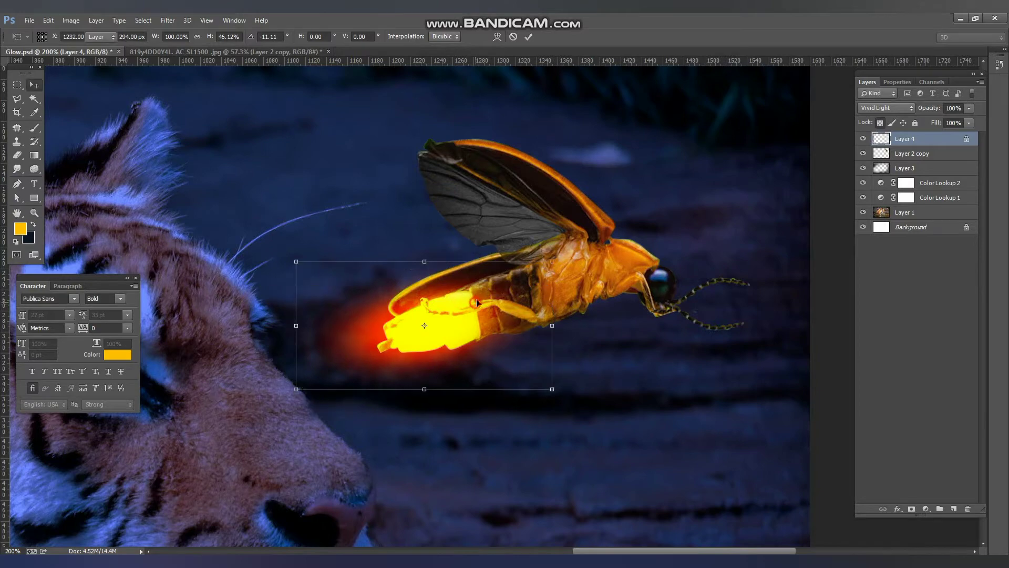
Blend the glow in Pin Light mode and scale and rotate it tightly over the tail
click(902, 107)
click(902, 107)
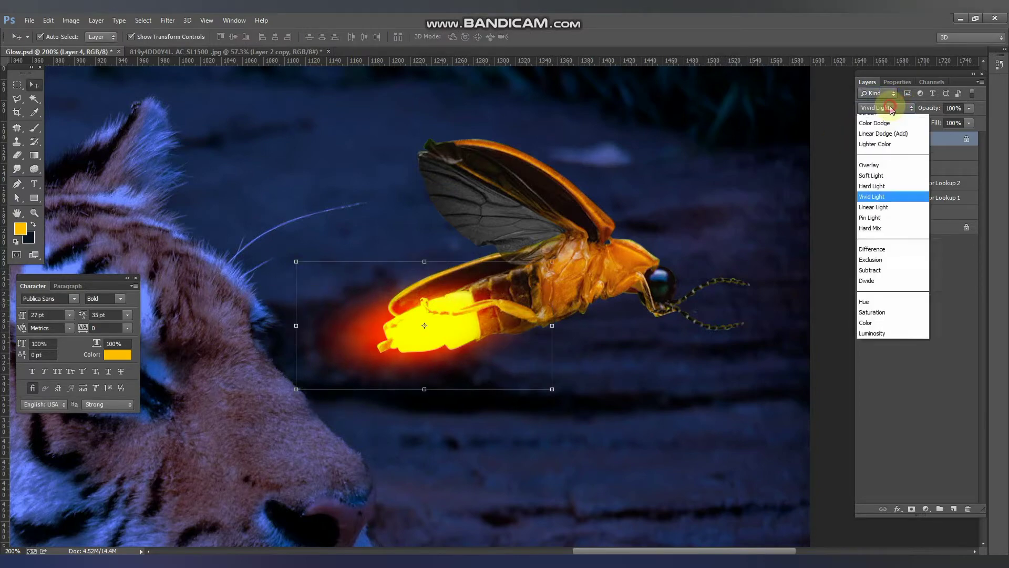
scroll(892, 109, down, 2)
scroll(892, 108, up, 2)
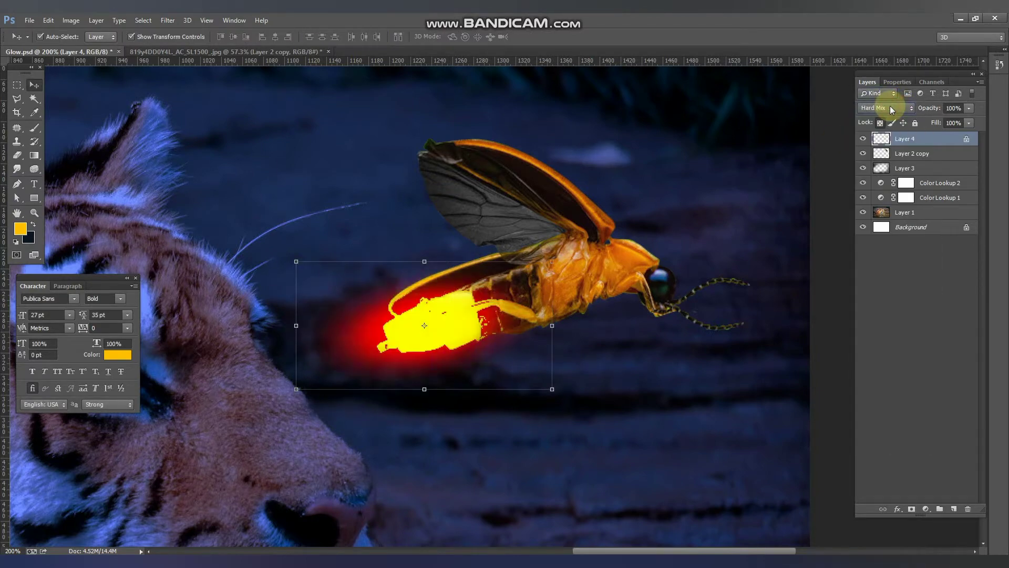
scroll(892, 108, down, 1)
drag(554, 390, 527, 360)
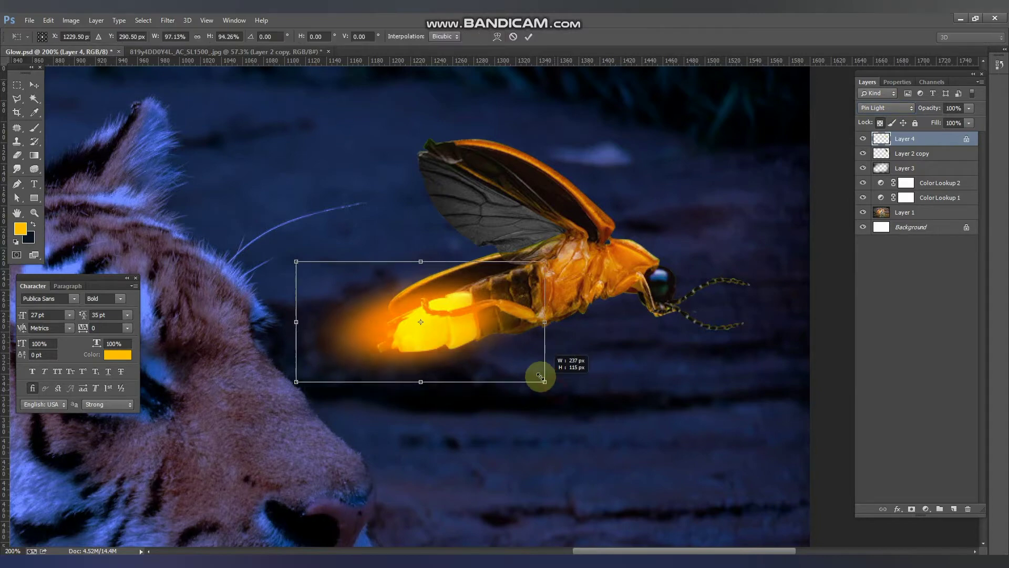
drag(518, 408, 541, 370)
drag(465, 296, 490, 299)
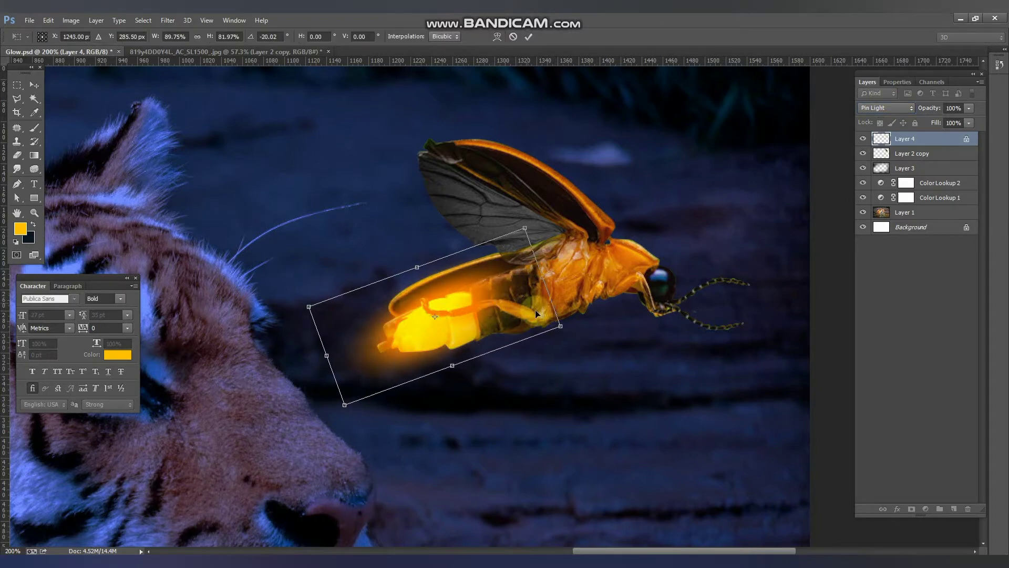
key(Return)
scroll(465, 289, down, 1)
scroll(466, 289, down, 2)
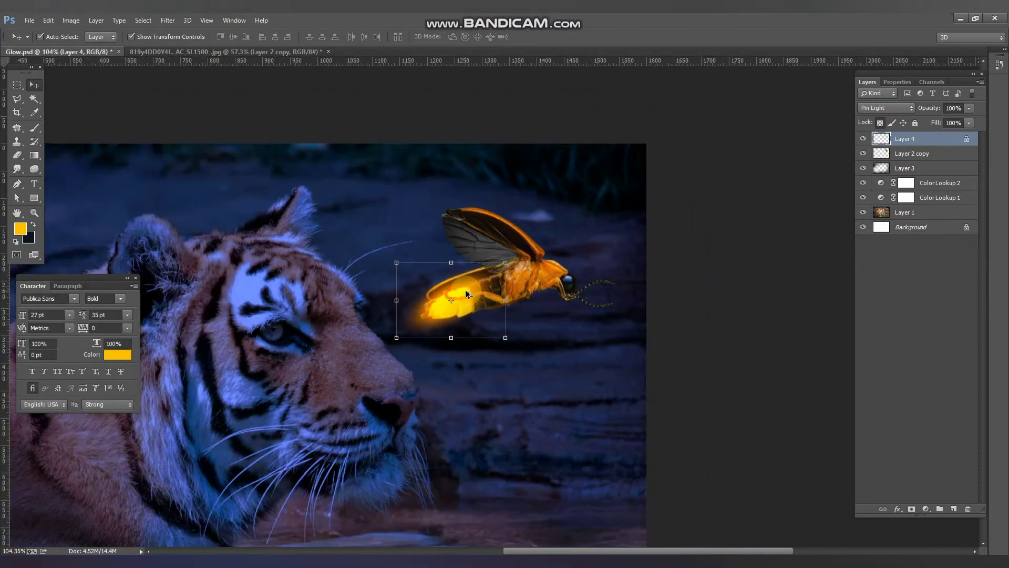
scroll(466, 289, down, 1)
scroll(339, 240, down, 1)
scroll(339, 241, down, 1)
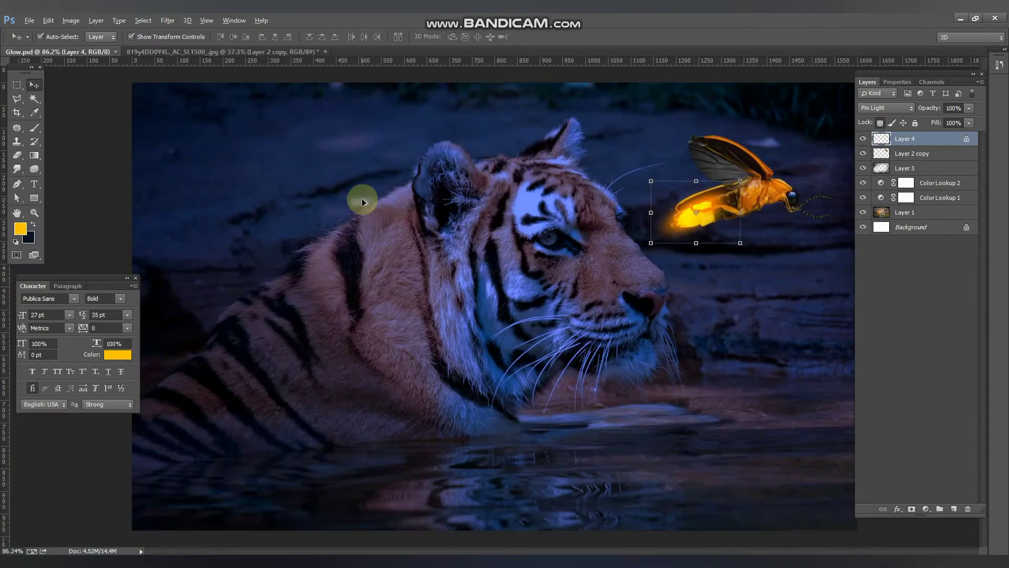
Raise the Levels black input slider on the tiger photo layer to darken its shadows
click(436, 170)
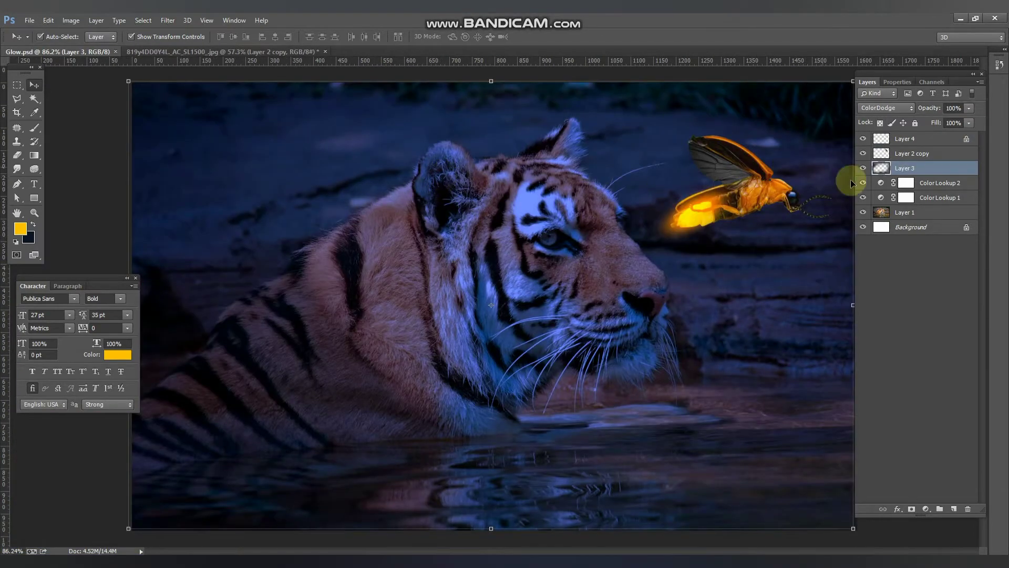
click(920, 214)
key(ctrl+l)
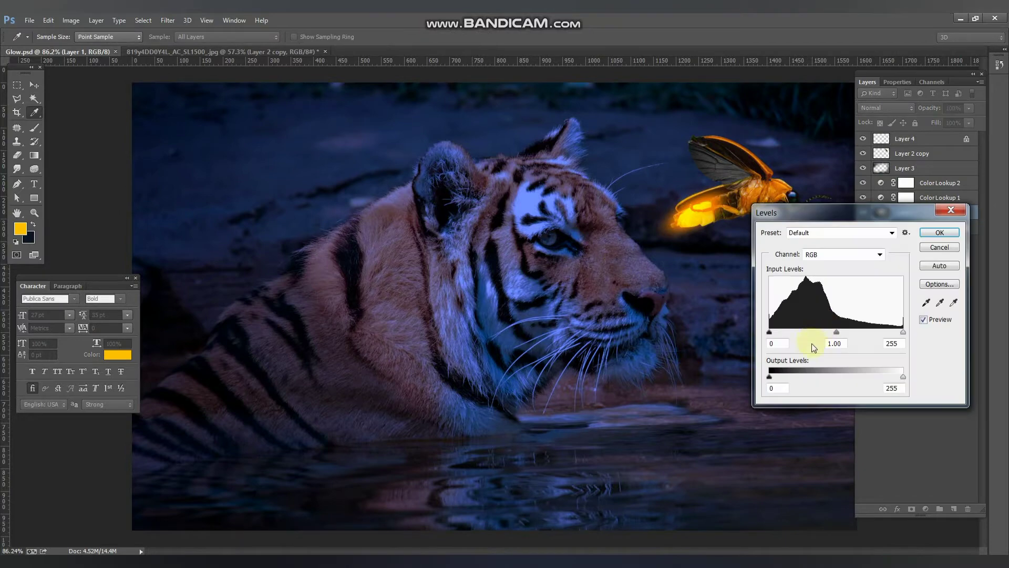
drag(792, 336, 801, 340)
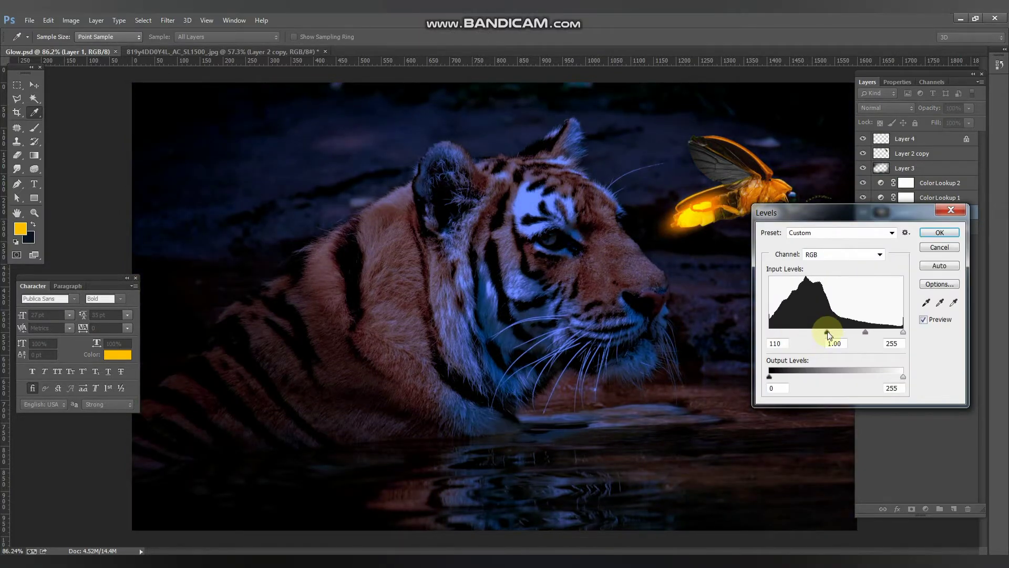
drag(828, 334, 795, 333)
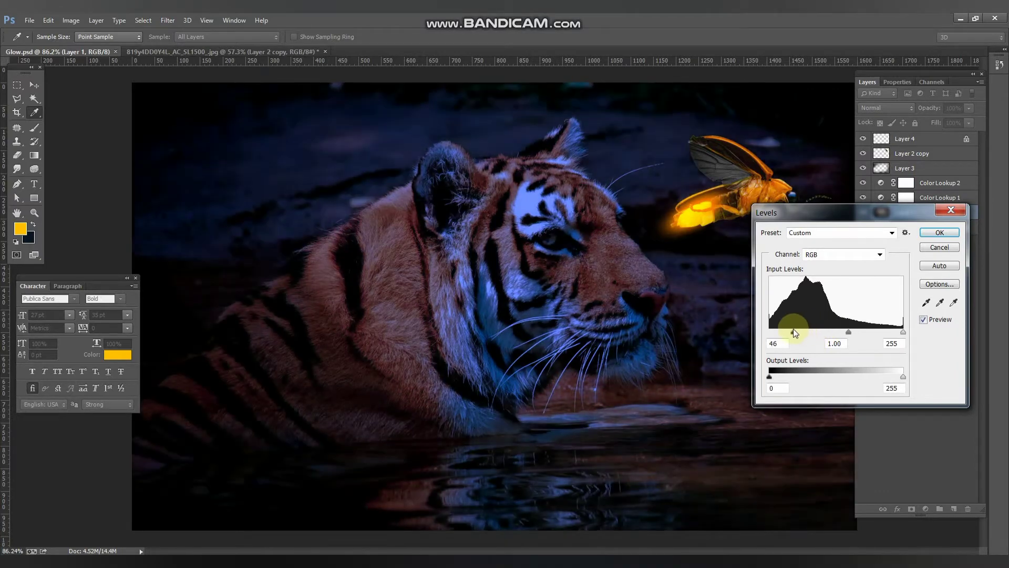
click(939, 233)
Load the Layer 2 copy firefly outline as a selection, undoing an accidental move
scroll(575, 190, up, 1)
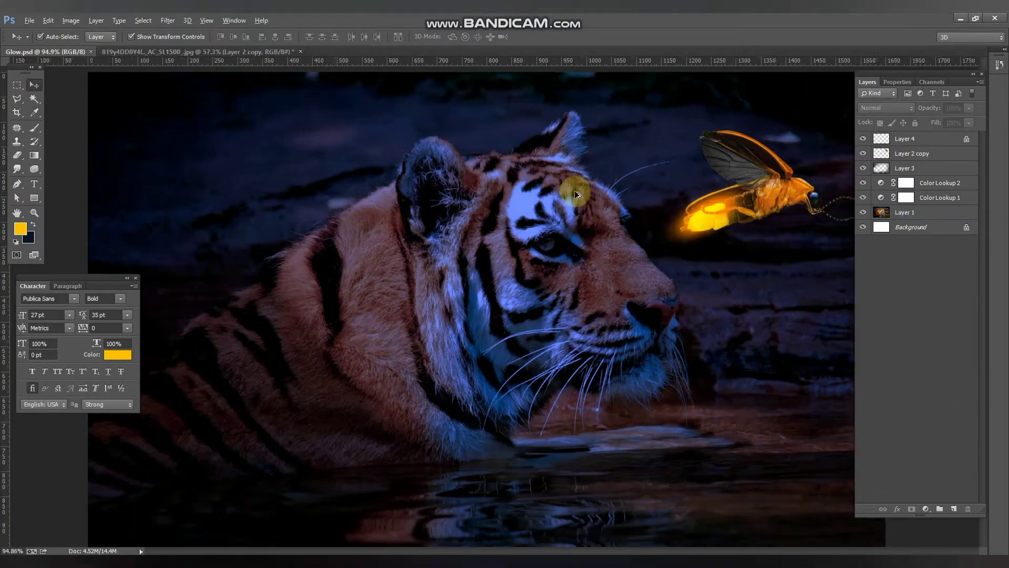
scroll(575, 190, up, 2)
scroll(388, 207, up, 2)
scroll(249, 109, up, 1)
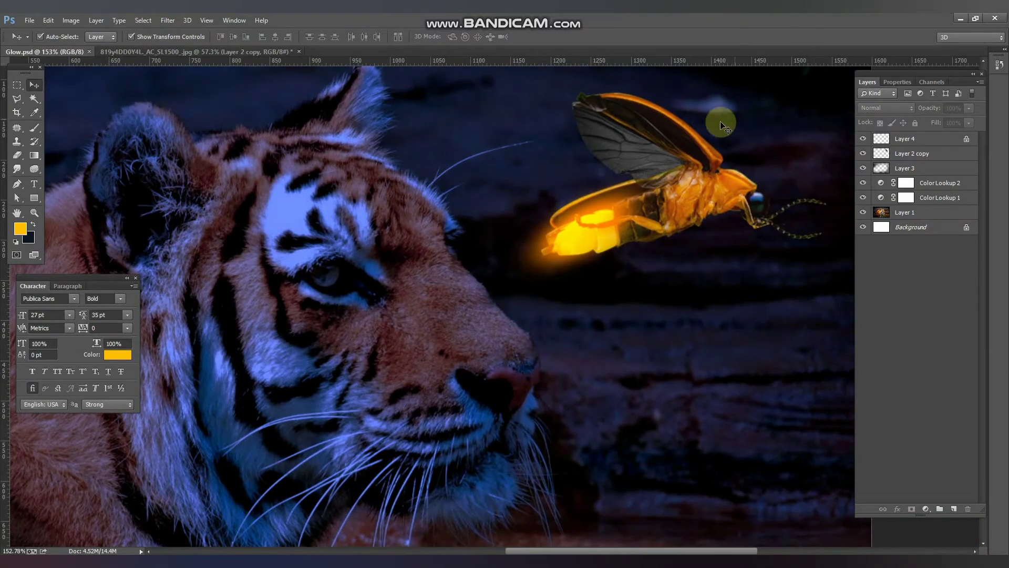
drag(722, 125, 725, 127)
key(ctrl+z)
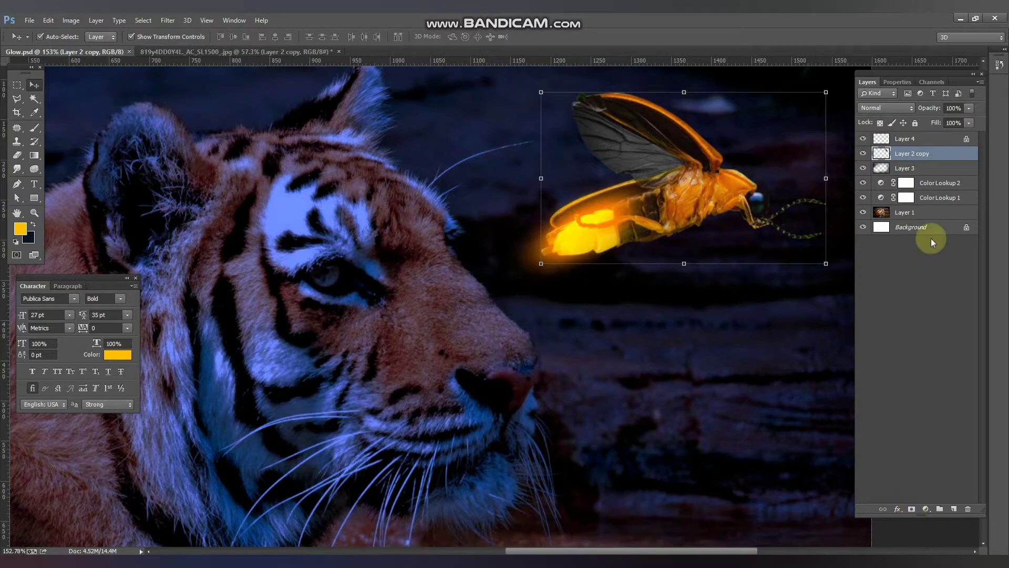
ctrl+click(881, 153)
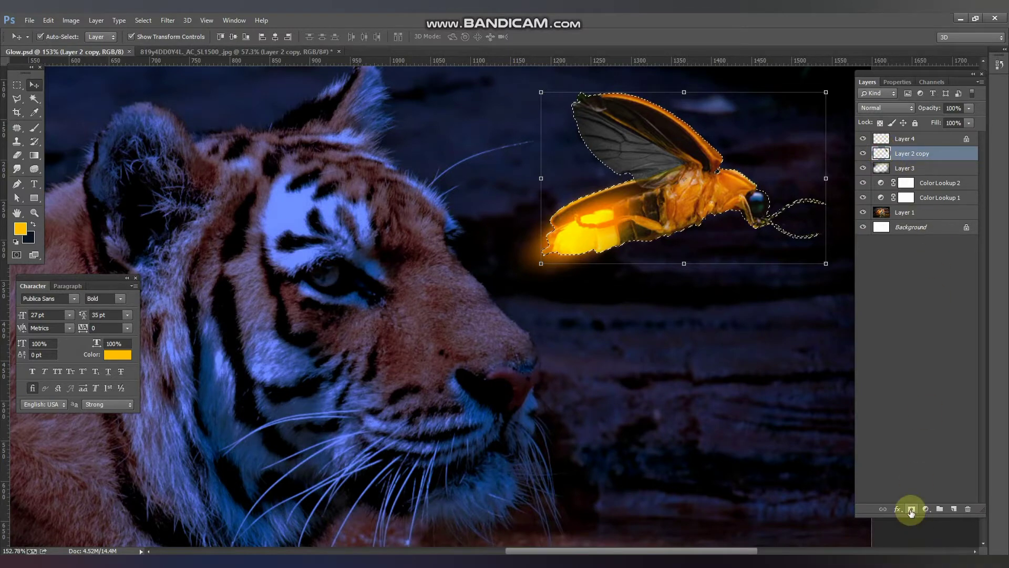
Paint black with a smaller brush over the upper wing's orange edge and the grey wing
key(b)
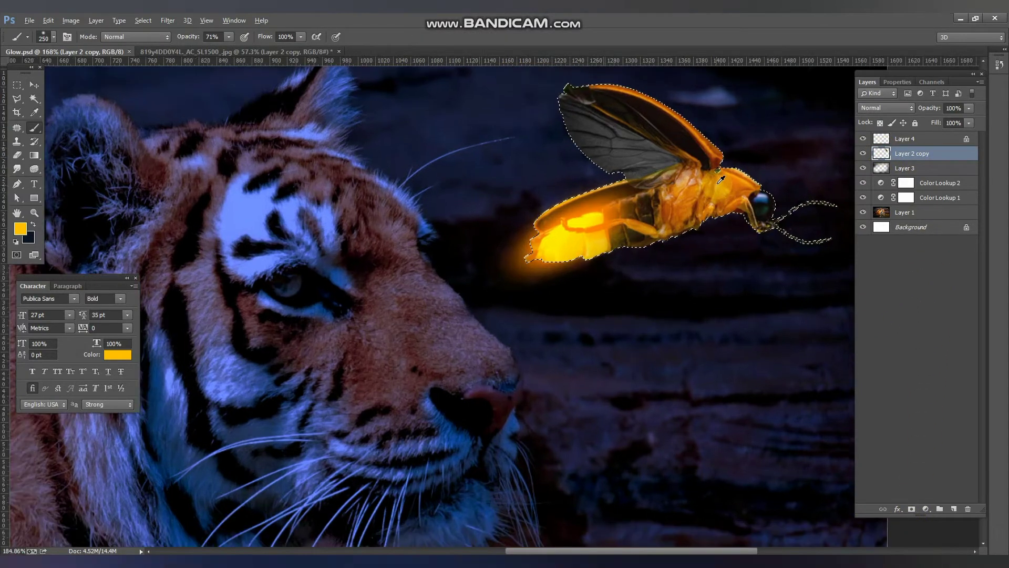
scroll(549, 227, up, 3)
key(d)
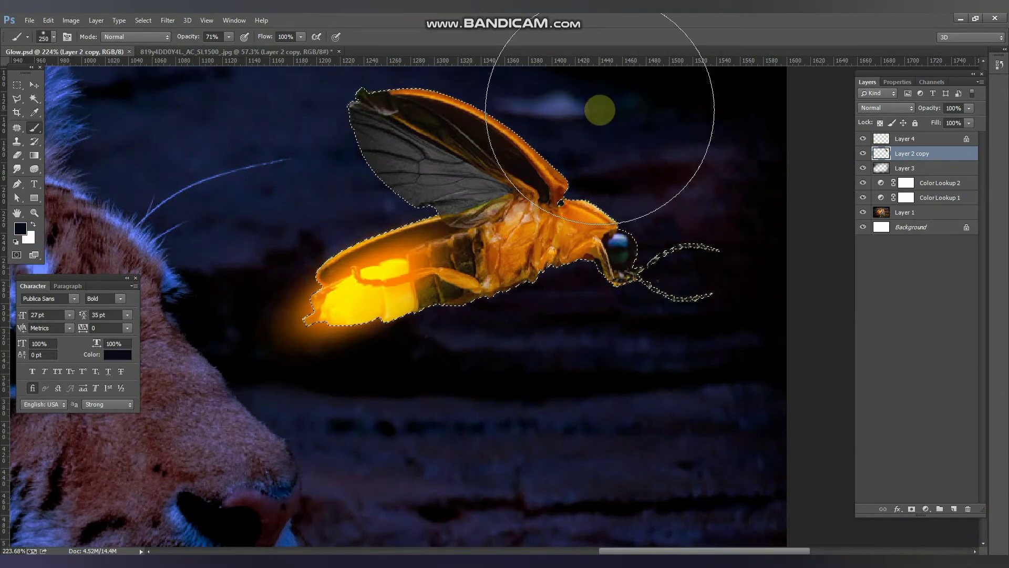
key(bracketleft)
key(bracketleft)
key(bracketleft)
key(bracketleft)
key(bracketleft)
key(bracketleft)
key(bracketleft)
mouse_move(428, 84)
mouse_down()
mouse_move(689, 230)
mouse_move(732, 270)
mouse_move(603, 316)
mouse_move(588, 286)
mouse_move(514, 304)
mouse_move(480, 327)
mouse_up()
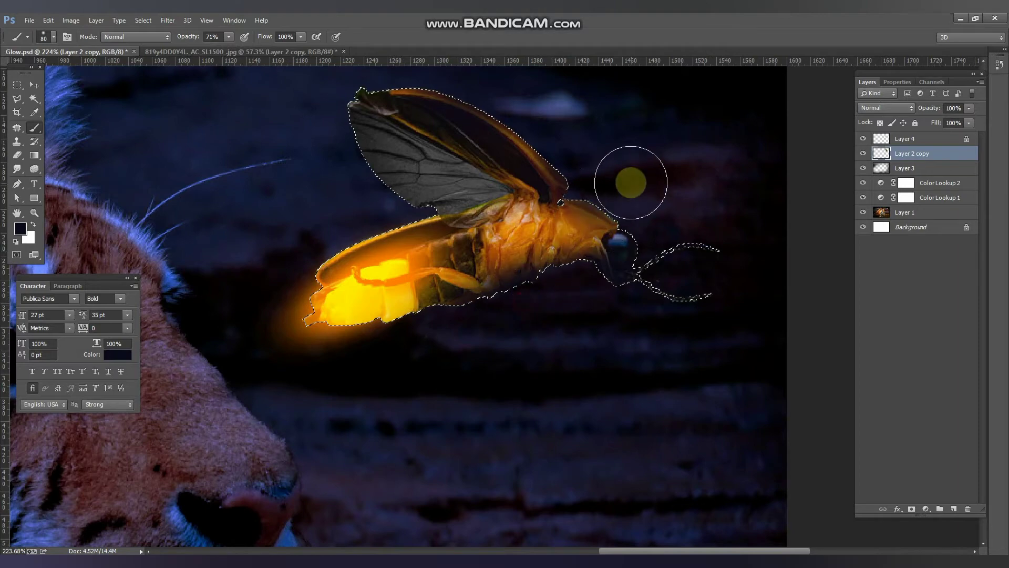
mouse_move(514, 168)
mouse_down()
mouse_move(351, 153)
mouse_move(294, 124)
mouse_move(383, 174)
mouse_move(399, 198)
mouse_move(455, 207)
mouse_move(480, 196)
mouse_move(514, 315)
mouse_move(422, 349)
mouse_move(614, 284)
mouse_move(640, 213)
mouse_move(586, 205)
mouse_up()
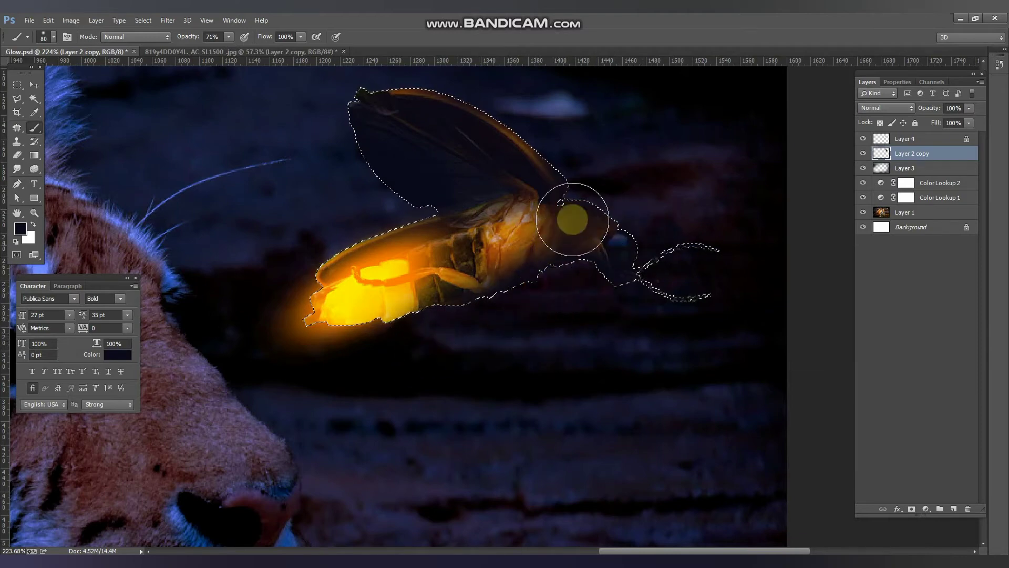
Lower the brush opacity and shrink it further for fine areas
drag(190, 37, 174, 36)
key(bracketleft)
key(bracketleft)
key(bracketleft)
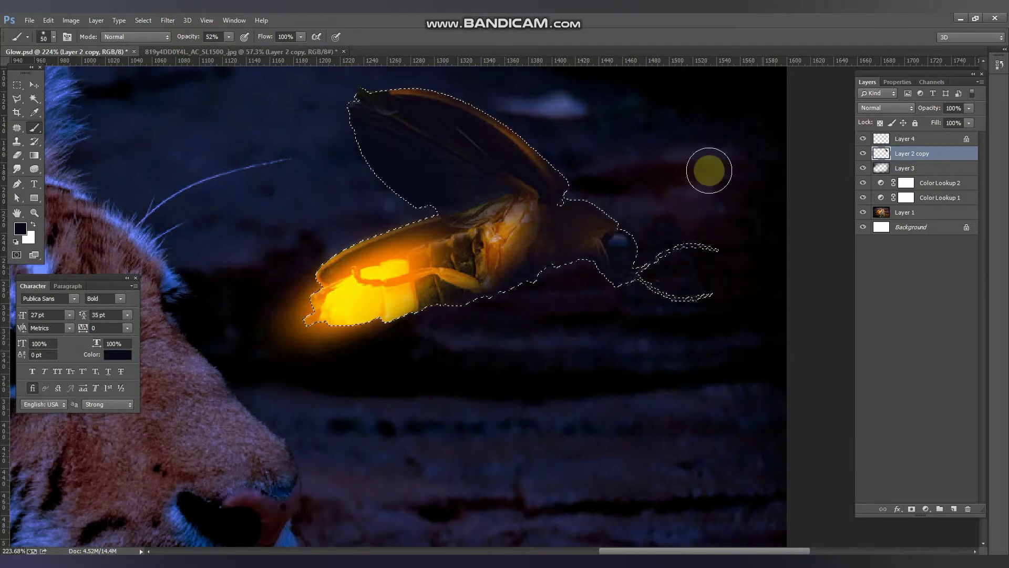
scroll(507, 210, down, 6)
scroll(724, 194, down, 1)
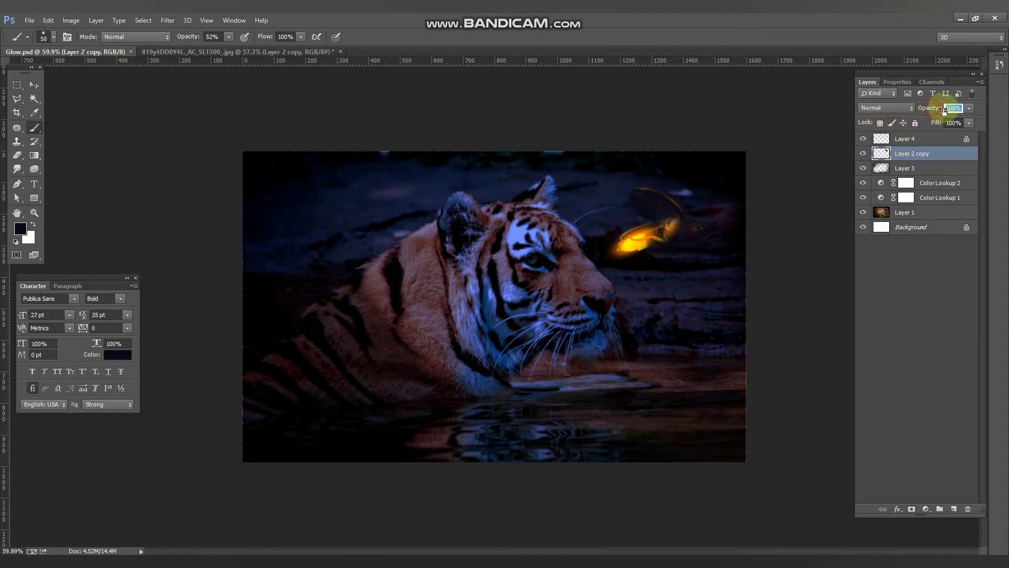
Lower the firefly layer's opacity and scroll through its blend mode choices
mouse_move(939, 111)
mouse_down()
mouse_move(913, 110)
mouse_move(957, 110)
mouse_up()
scroll(874, 108, down, 2)
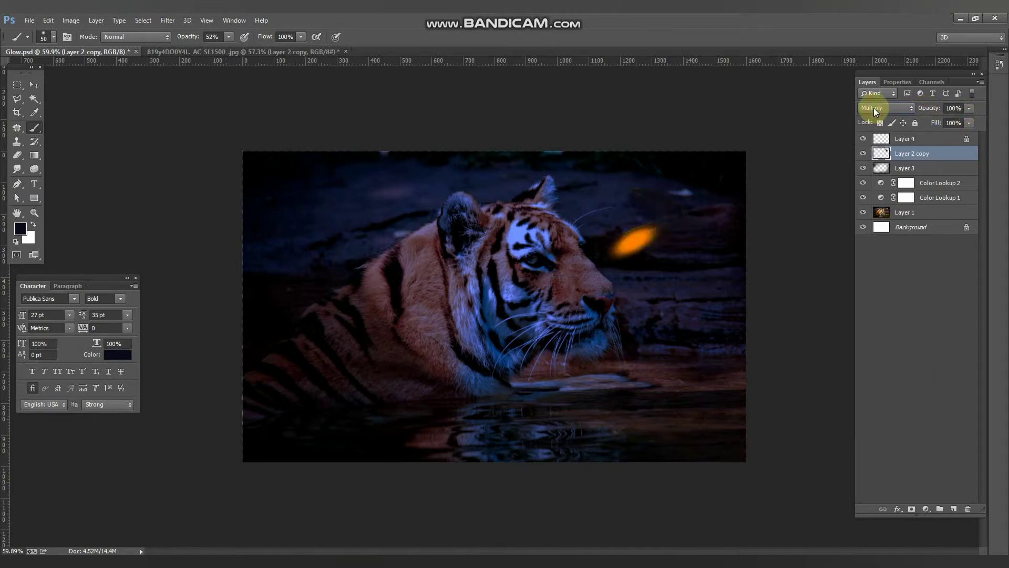
scroll(874, 108, down, 2)
scroll(874, 108, down, 2)
scroll(874, 108, down, 2)
scroll(873, 109, down, 1)
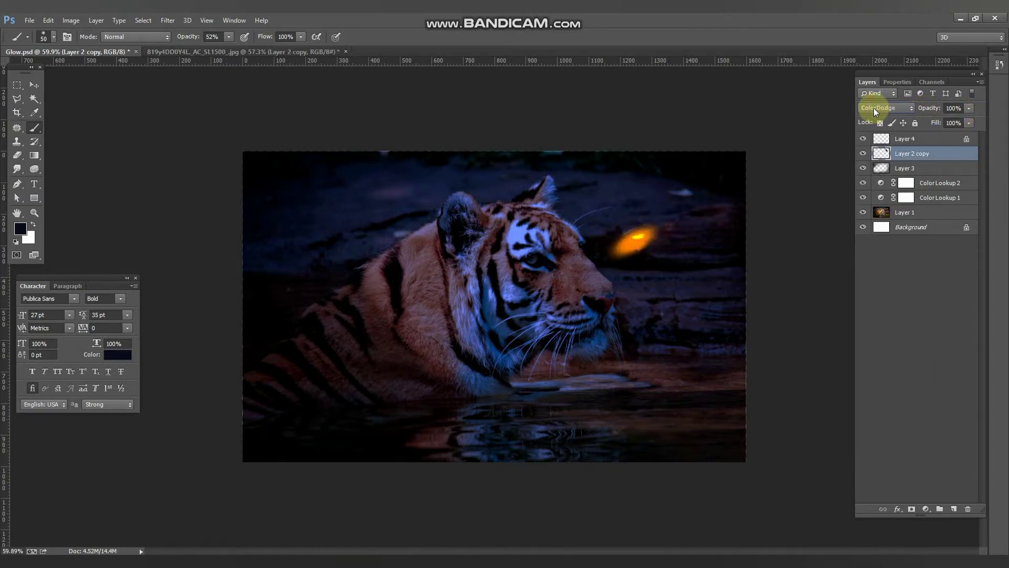
scroll(874, 108, down, 1)
scroll(874, 108, down, 1)
scroll(873, 109, down, 1)
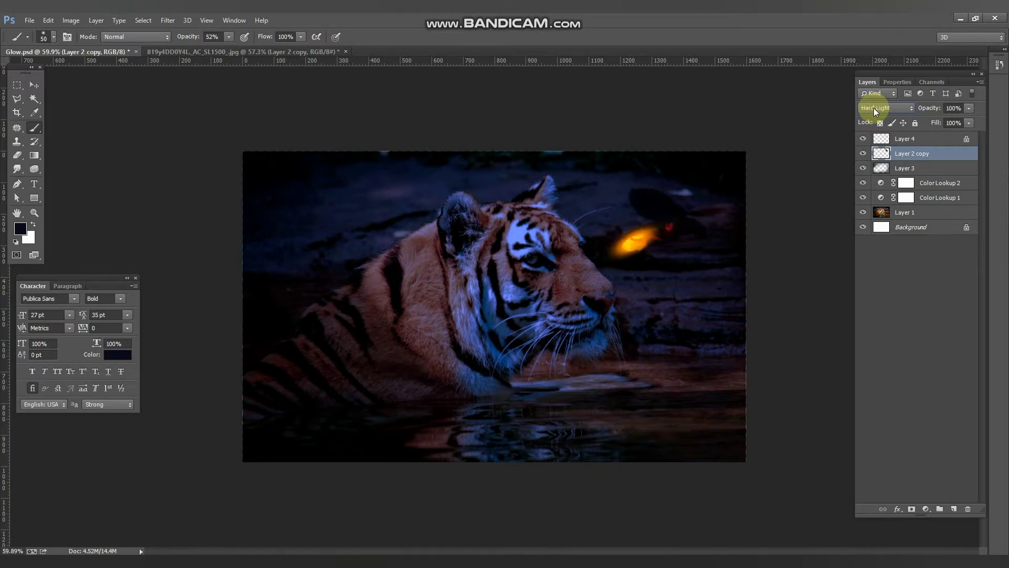
scroll(873, 108, down, 2)
scroll(874, 109, down, 1)
scroll(873, 109, down, 1)
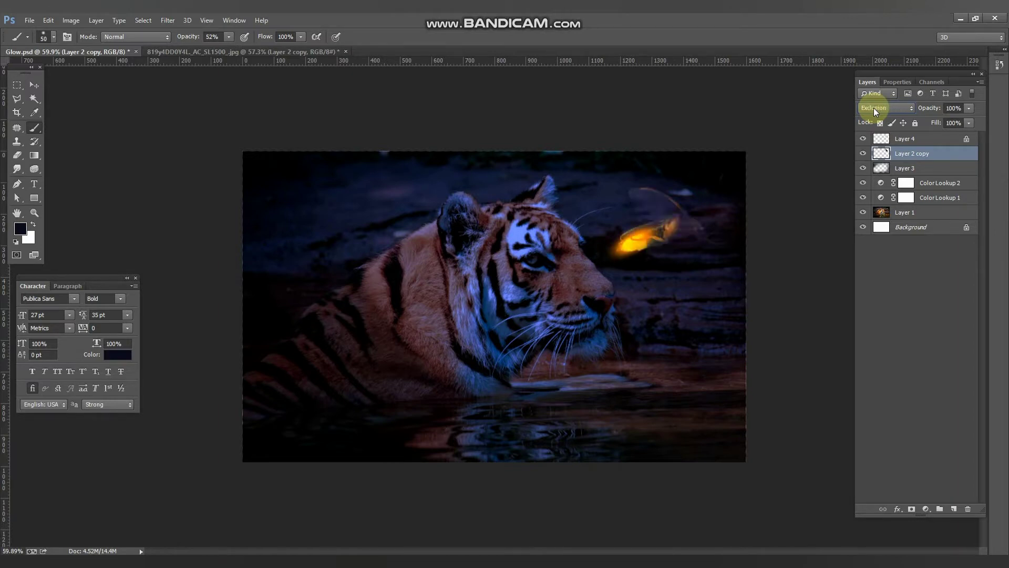
scroll(874, 108, down, 1)
scroll(873, 109, down, 2)
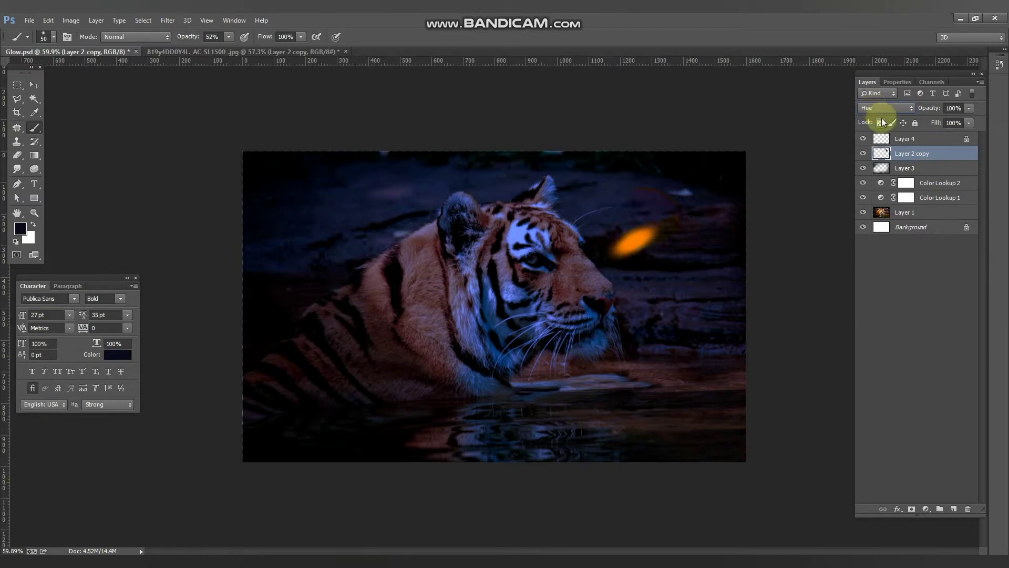
click(878, 111)
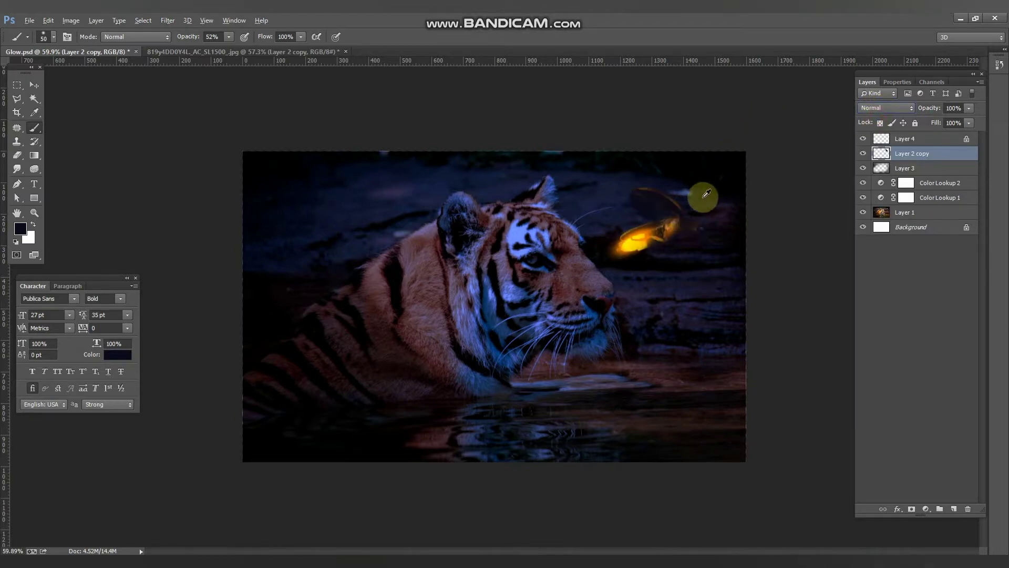
Cycle the firefly layer's blend modes with Shift+minus under the Move tool, landing on Multiply
click(33, 87)
scroll(704, 166, up, 3)
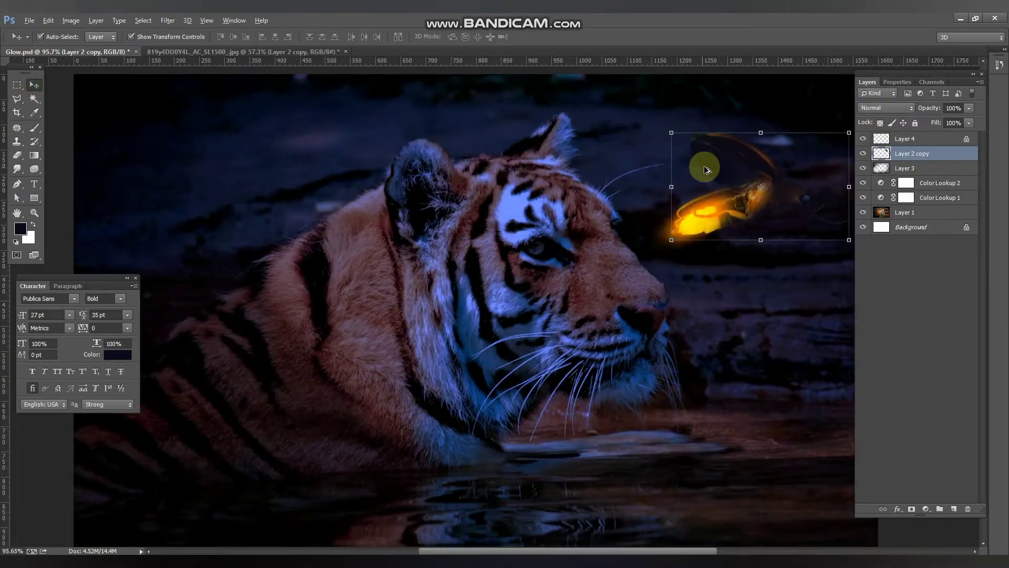
scroll(763, 162, up, 2)
scroll(583, 189, right, 3)
scroll(629, 185, up, 2)
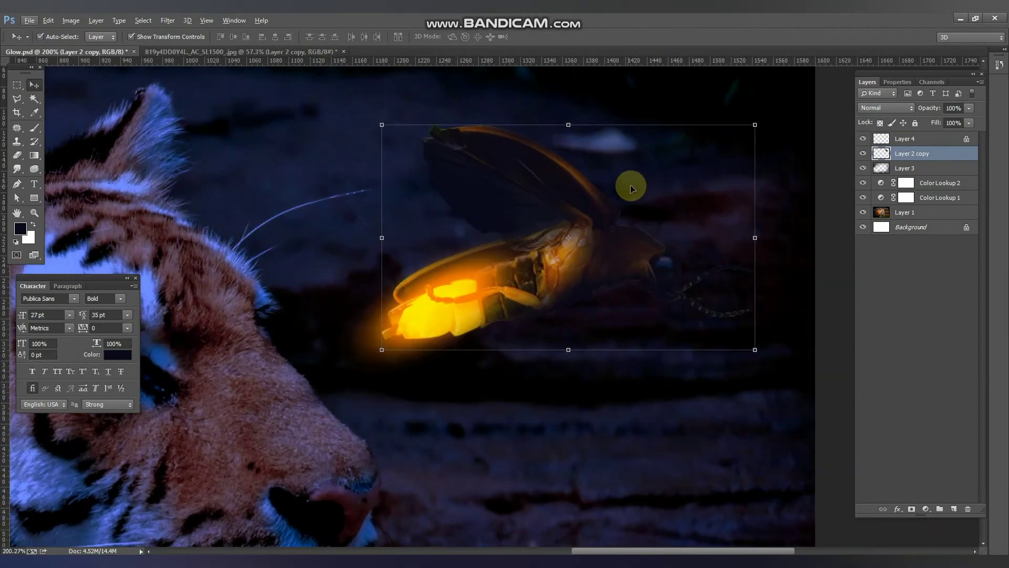
key(shift+minus)
key(shift+minus)
key(shift+minus)
key(shift+minus)
key(shift+minus)
key(shift+minus)
key(shift+minus)
key(shift+minus)
key(shift+minus)
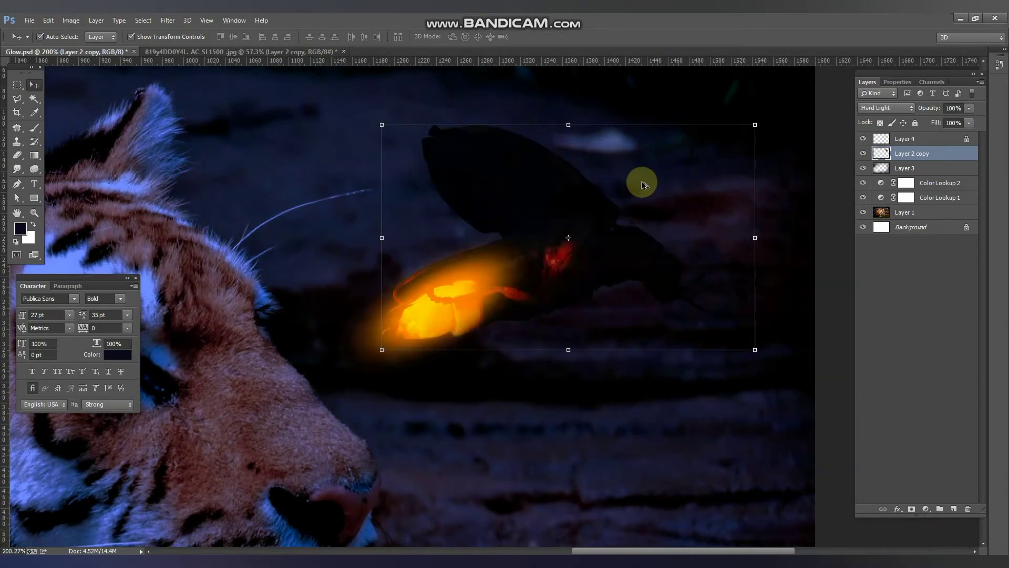
key(shift+minus)
key(shift+minus)
key(shift+minus)
key(shift+minus)
key(shift+minus)
key(shift+minus)
key(shift+minus)
key(shift+minus)
key(shift+minus)
key(shift+minus)
key(shift+minus)
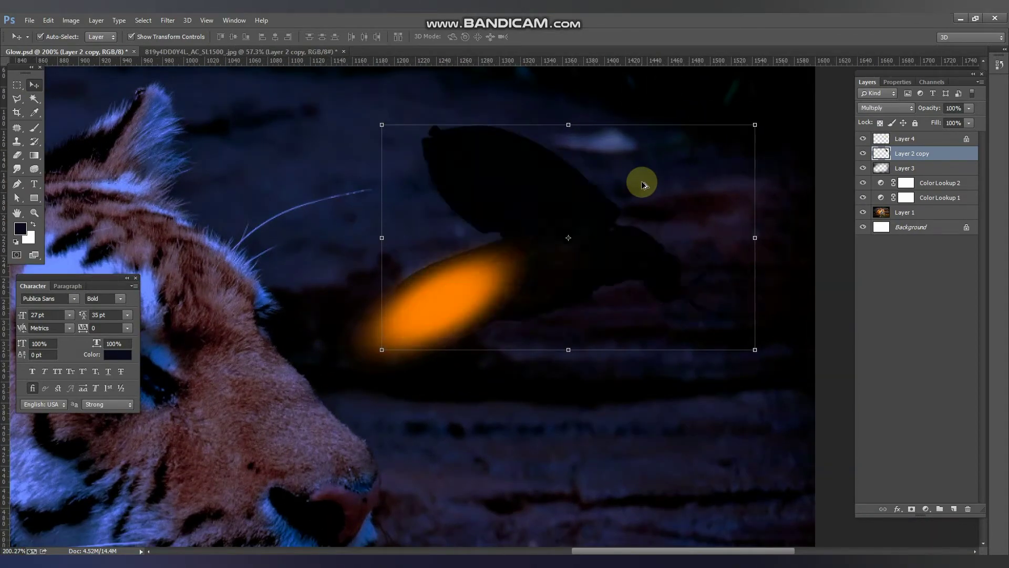
key(shift+minus)
key(shift+minus)
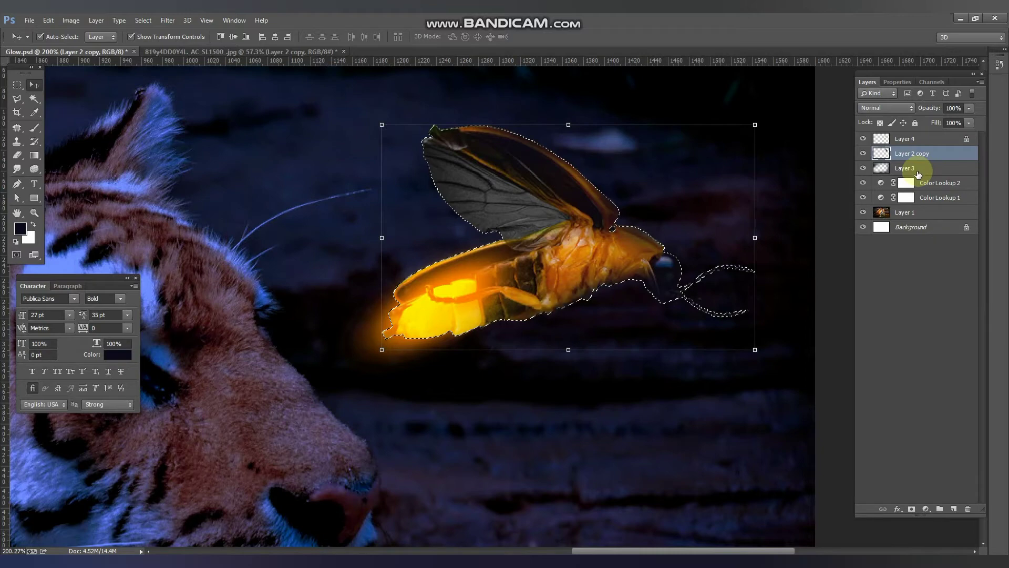
Add an empty Layer 5 above the firefly and zoom in close on the firefly
click(953, 509)
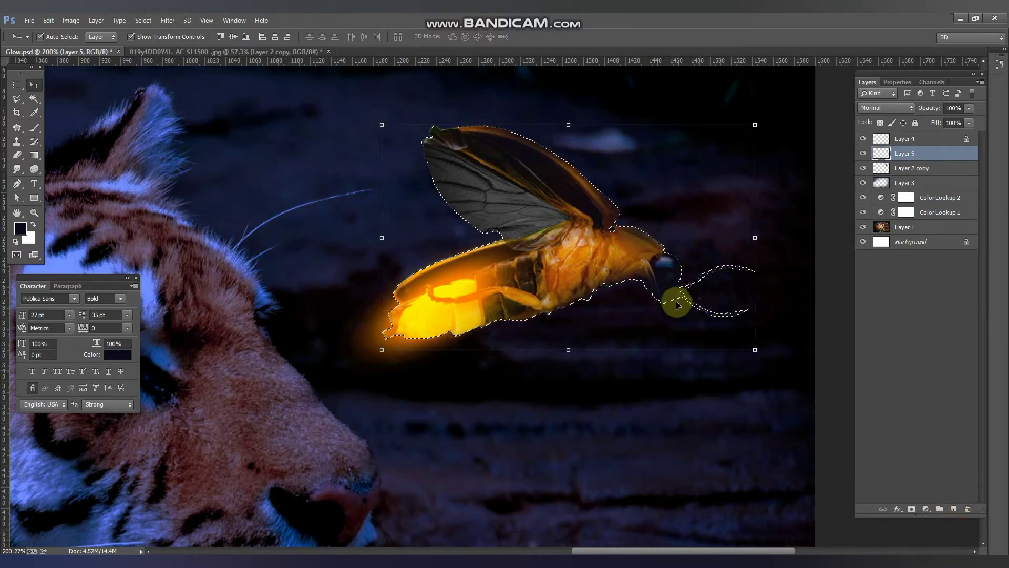
key(b)
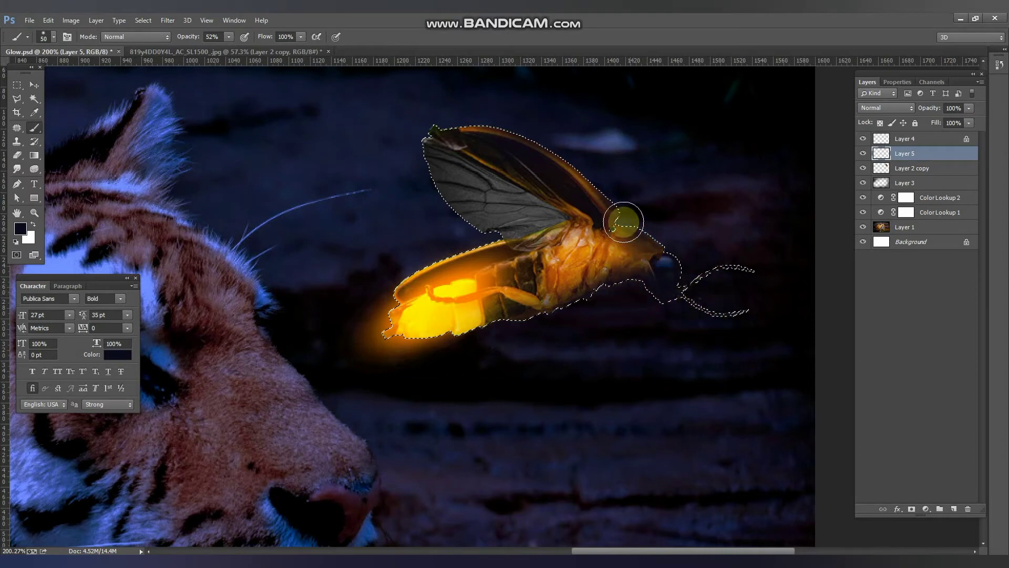
scroll(500, 135, down, 6)
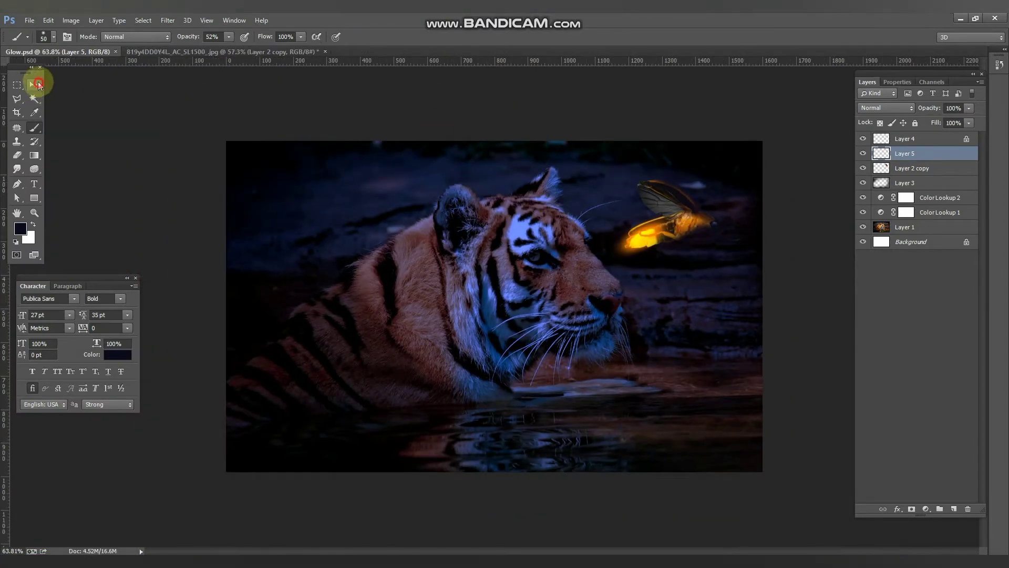
click(38, 84)
click(124, 126)
scroll(605, 189, up, 5)
drag(600, 171, 469, 205)
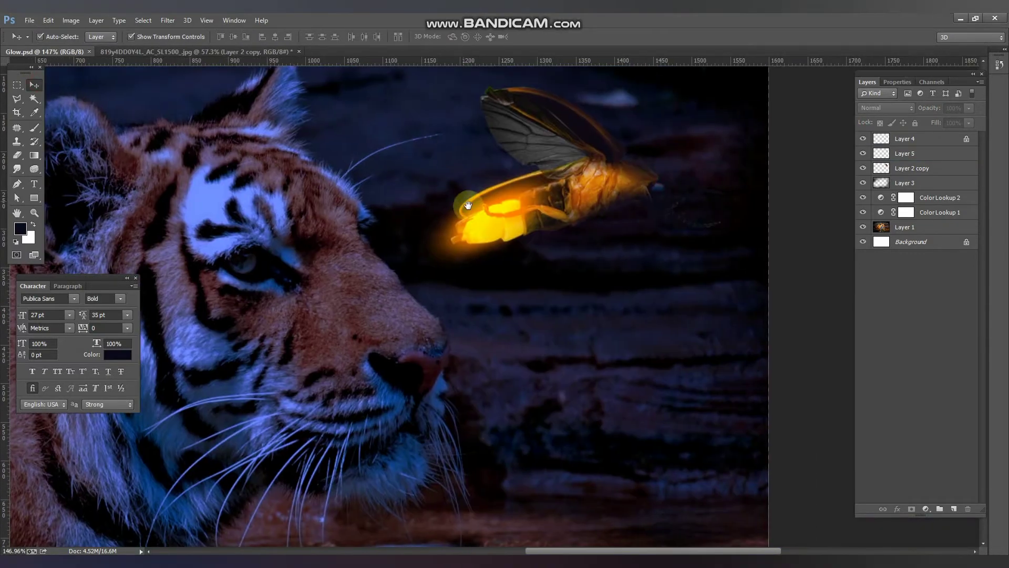
Toggle Layer 2 copy and Layer 4 visibility to compare the glow, then select Layer 5
click(469, 205)
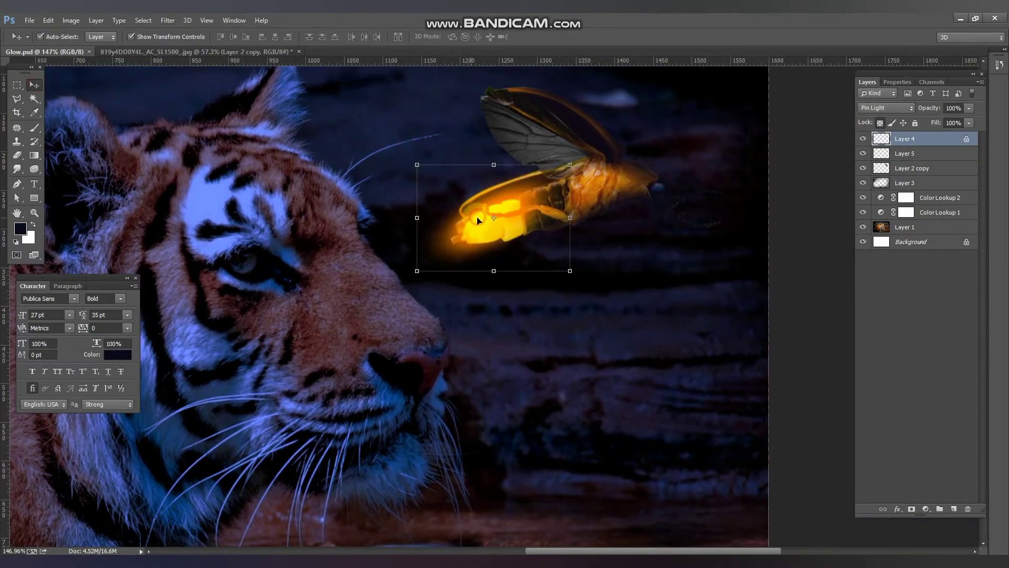
click(873, 154)
click(872, 169)
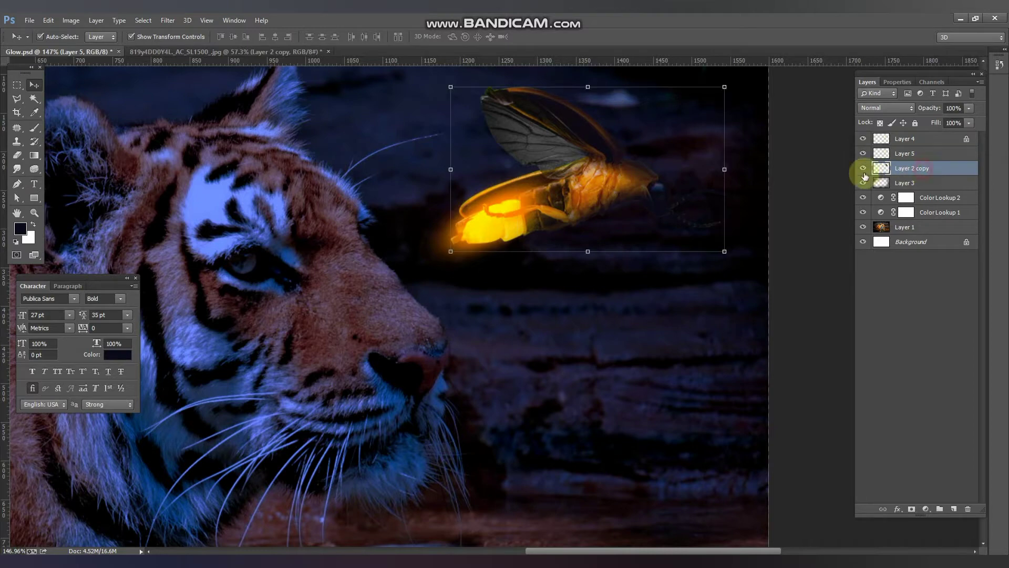
click(863, 168)
click(860, 140)
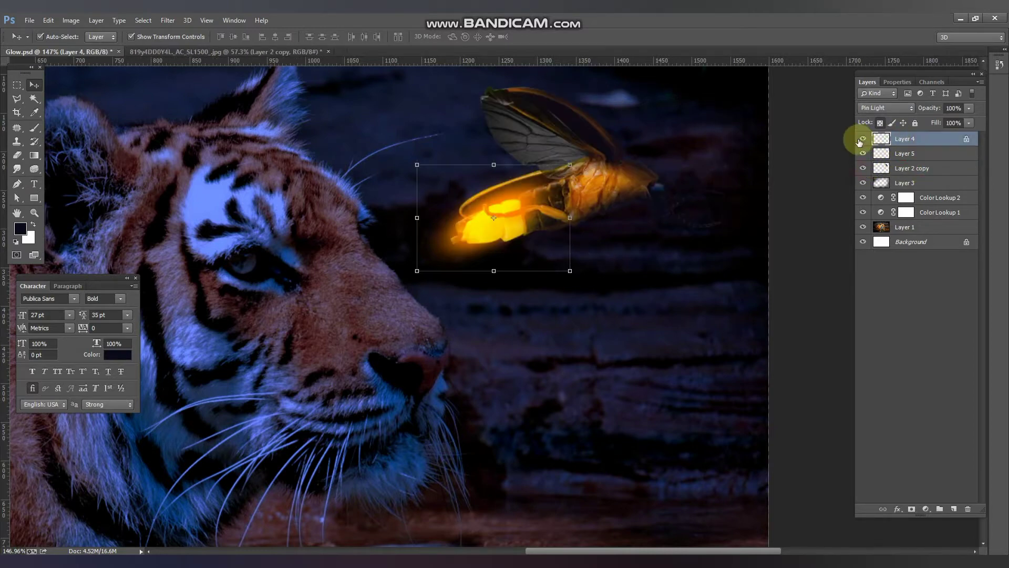
click(863, 139)
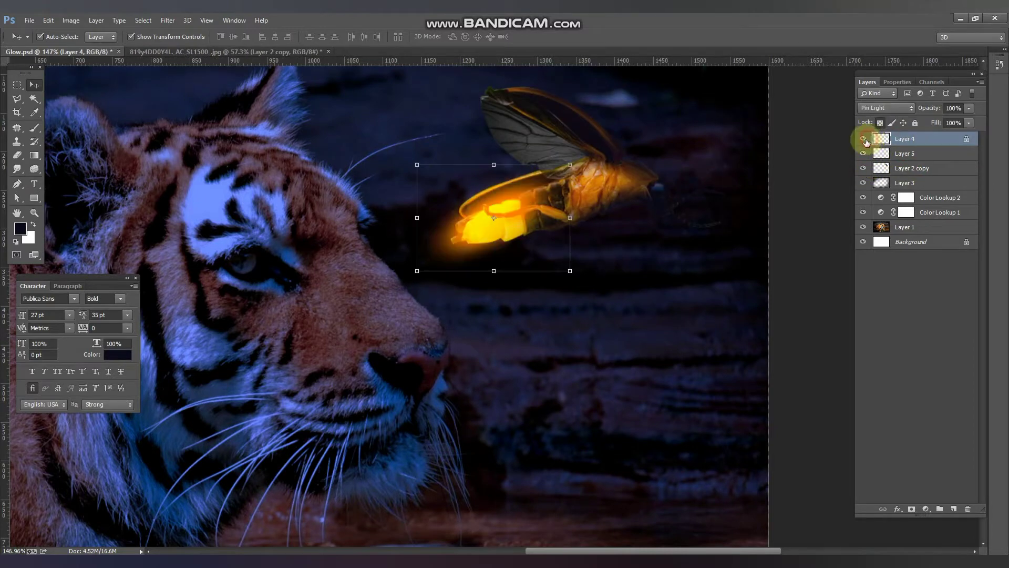
click(922, 156)
scroll(534, 171, up, 5)
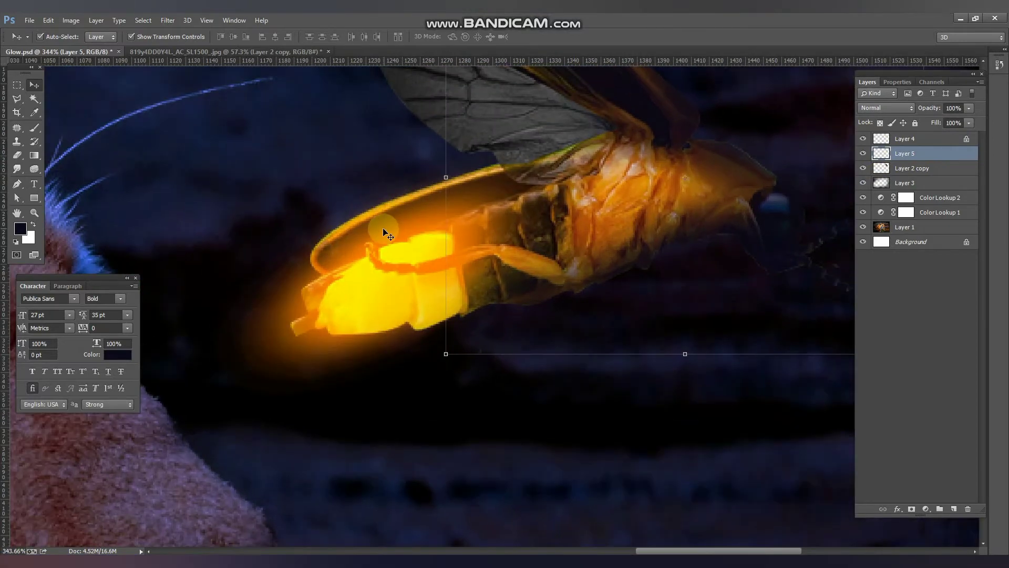
Try outlining the glowing abdomen with the Polygonal Lasso and dismiss the empty-selection warning
key(l)
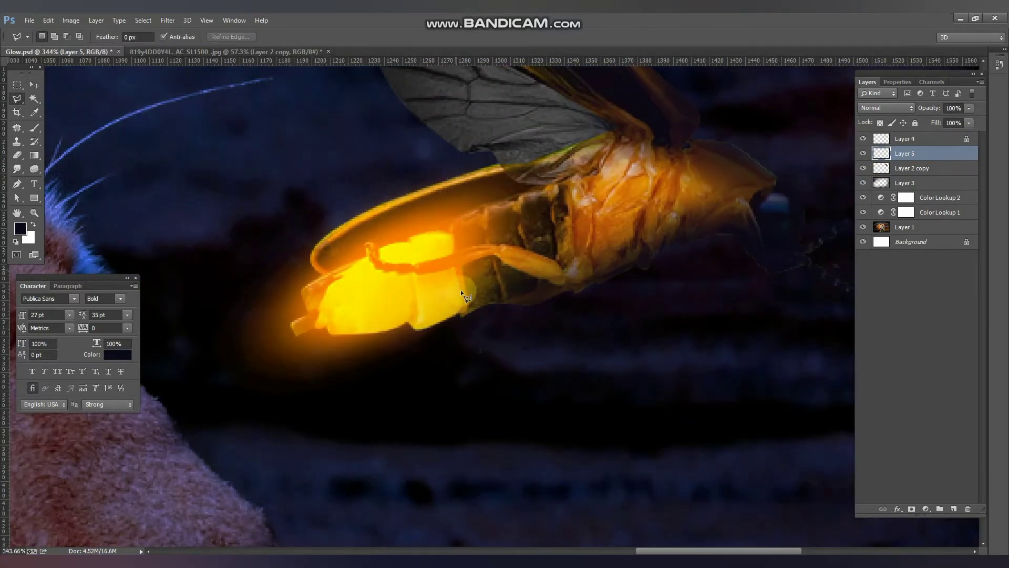
click(293, 334)
click(456, 339)
click(291, 336)
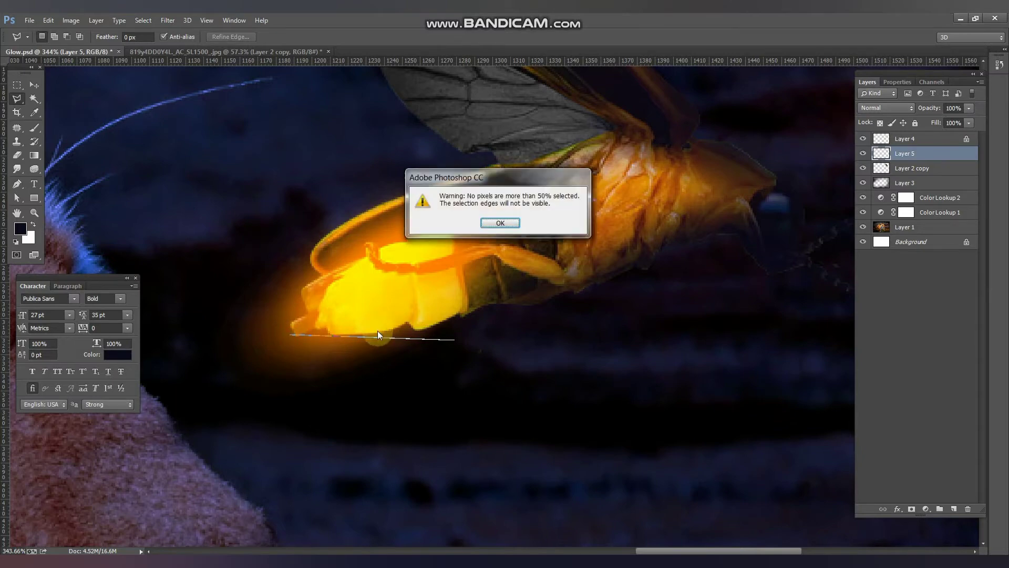
click(501, 223)
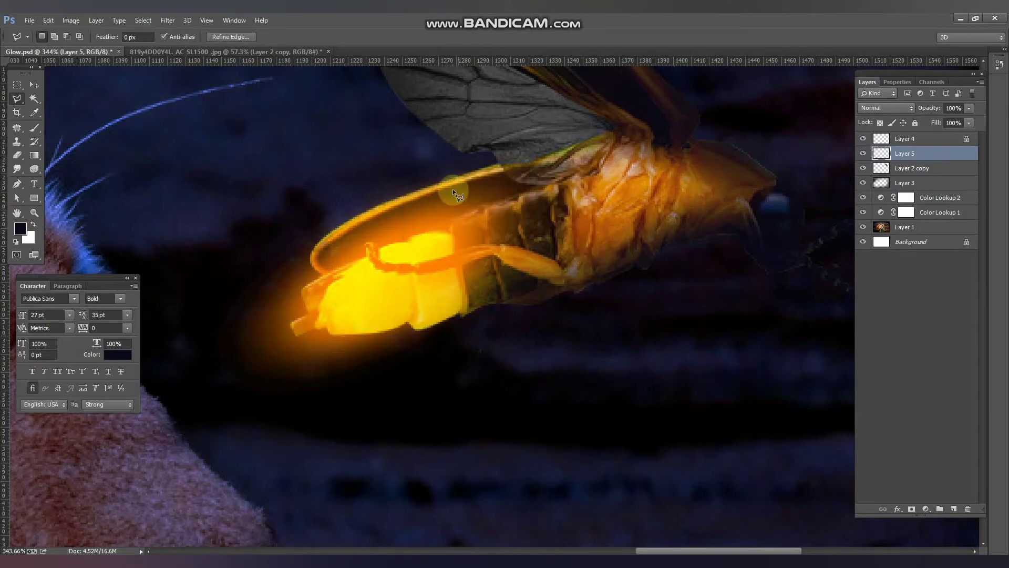
Freehand-lasso the glowing abdomen on Layer 2 copy and copy it to a new Layer 6
right_click(18, 98)
click(67, 98)
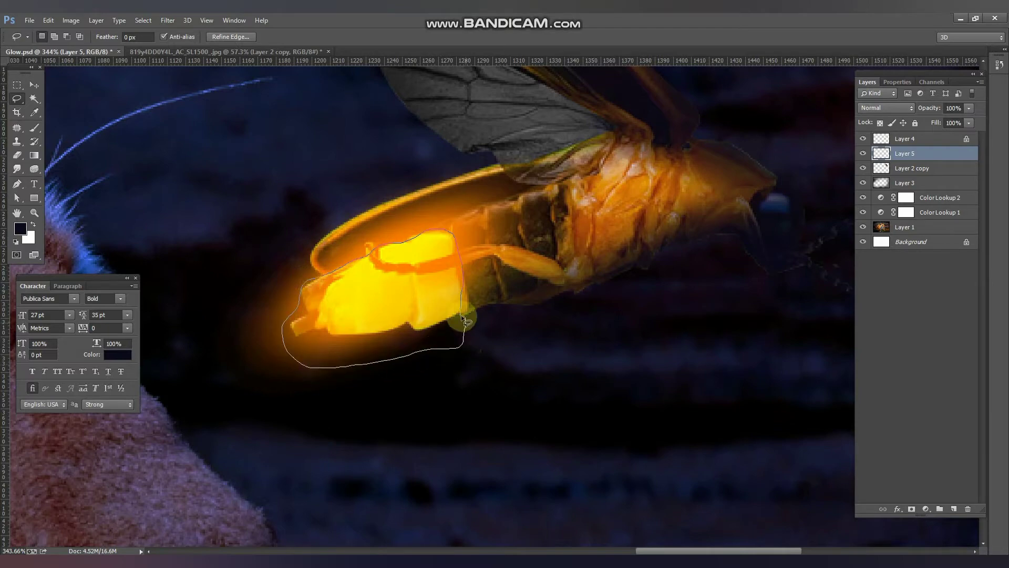
drag(465, 319, 463, 315)
click(902, 167)
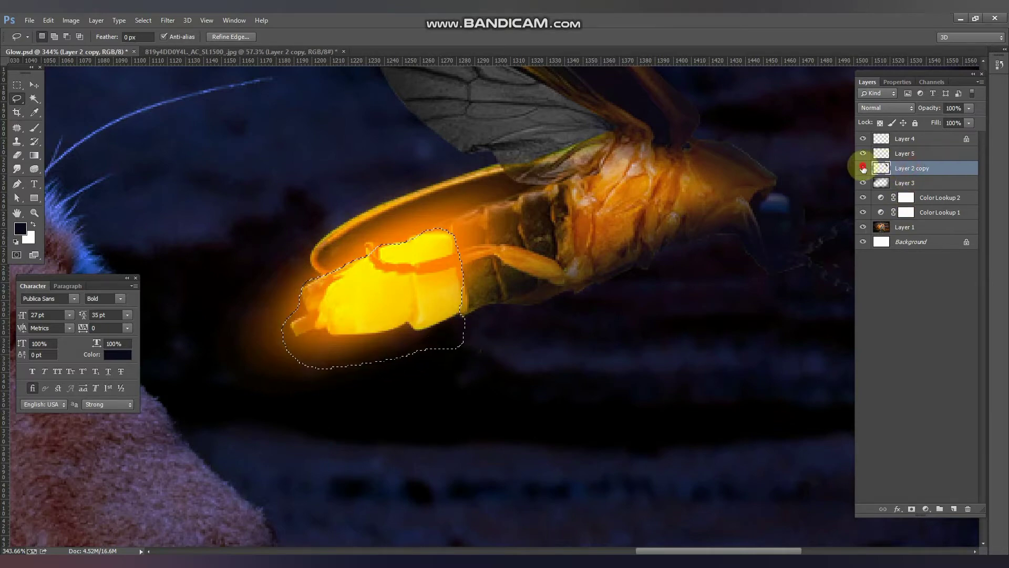
click(863, 168)
key(ctrl+j)
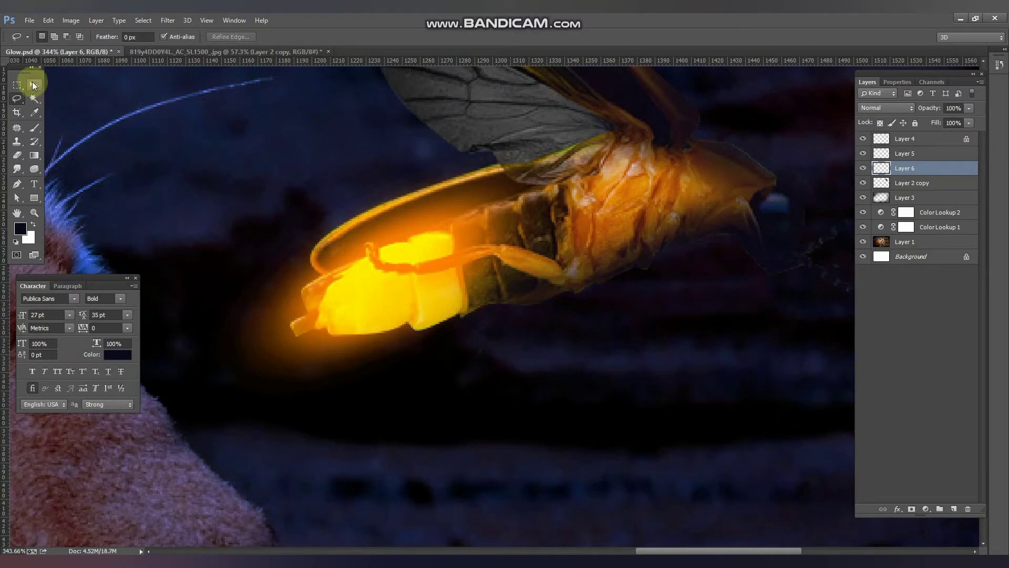
Preview Layer 6's blend modes by scrolling through them with the Move tool active
click(33, 85)
click(871, 108)
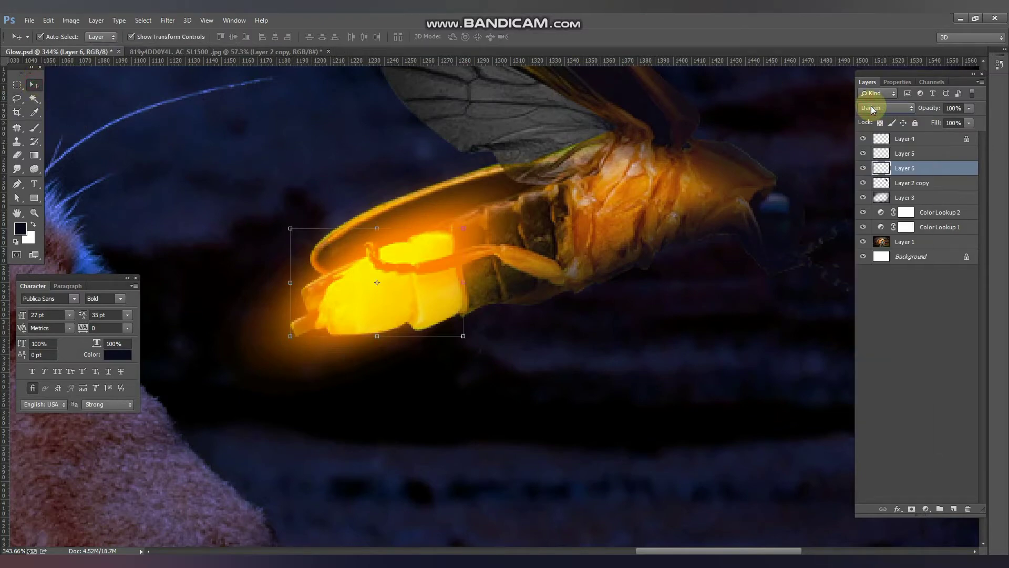
scroll(871, 107, down, 7)
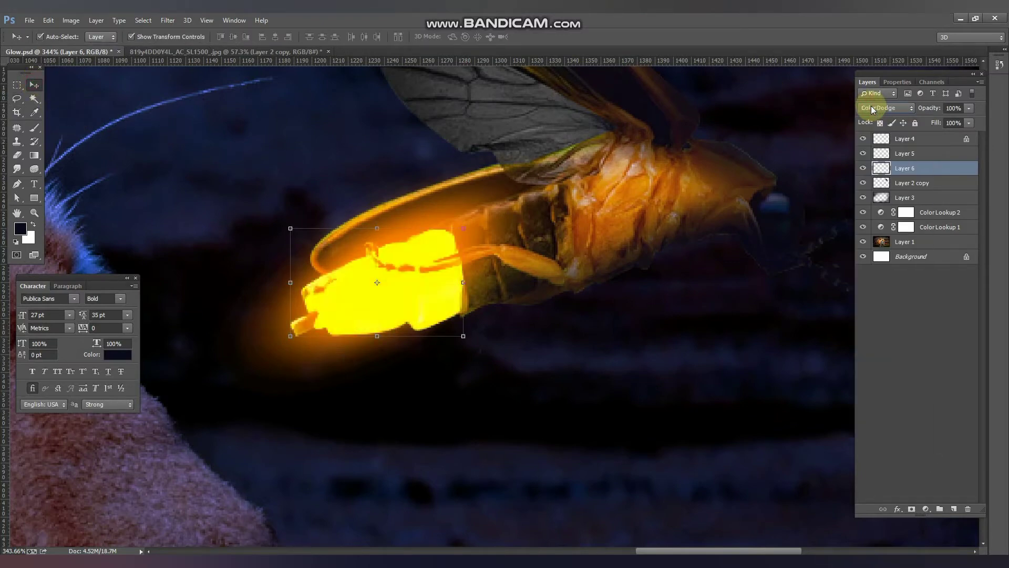
scroll(871, 109, down, 2)
scroll(871, 109, down, 1)
scroll(872, 108, down, 2)
scroll(871, 109, down, 2)
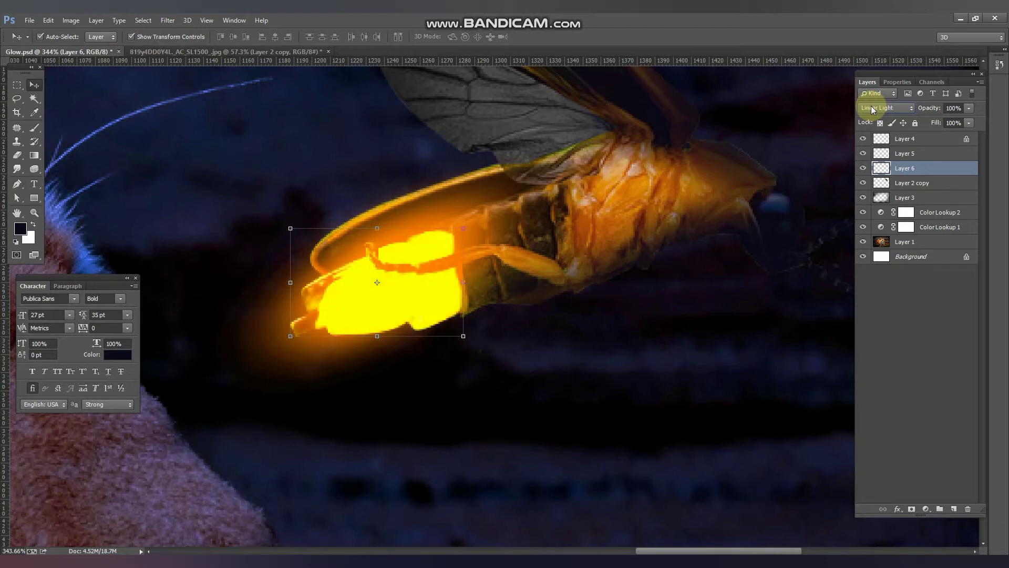
scroll(871, 108, down, 1)
scroll(871, 108, down, 1)
scroll(871, 108, down, 1)
scroll(871, 108, down, 1)
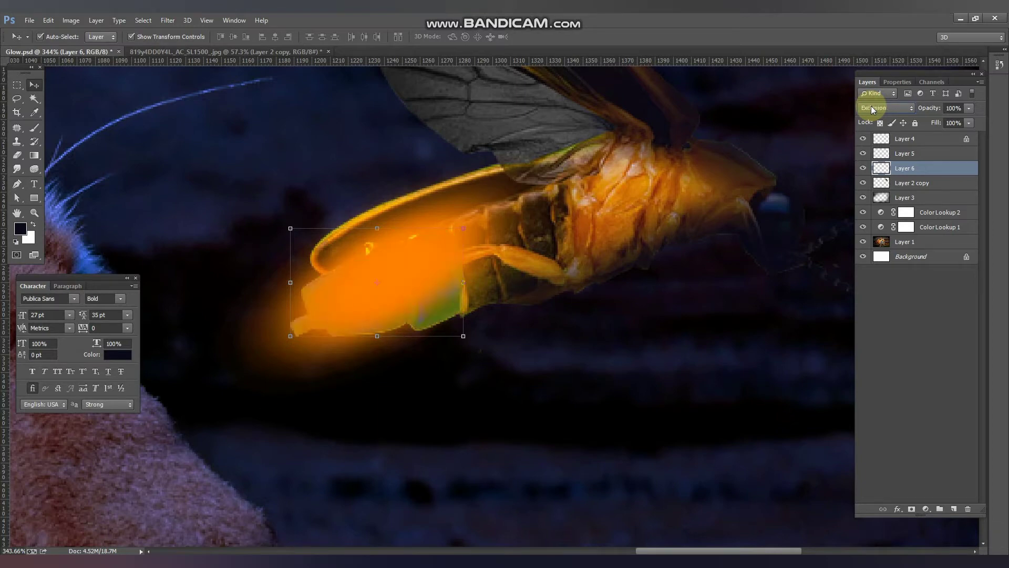
scroll(871, 108, down, 1)
scroll(872, 108, down, 2)
Set Layer 6 back to Normal blending and bring up the Filter menu
click(894, 109)
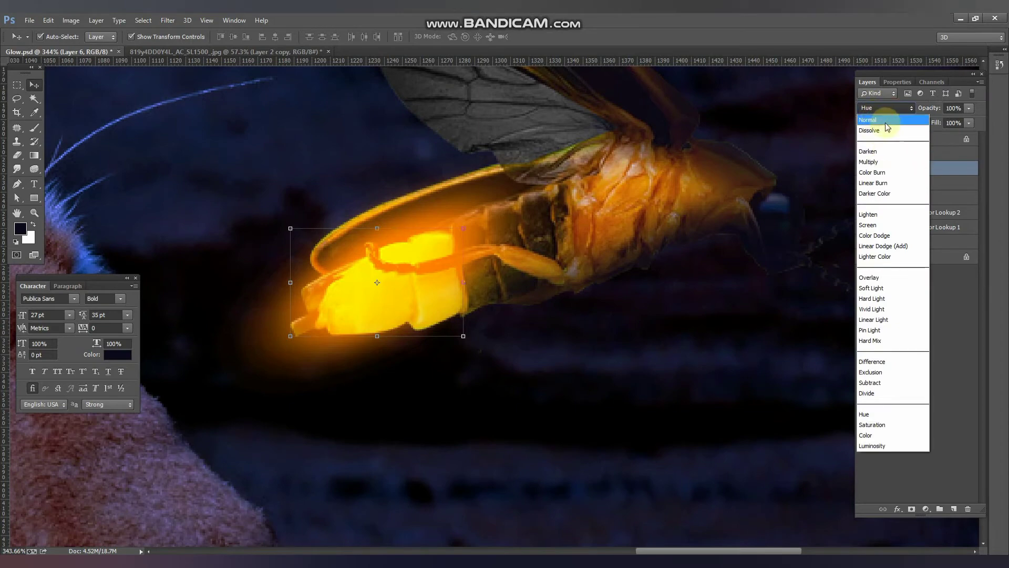
click(887, 122)
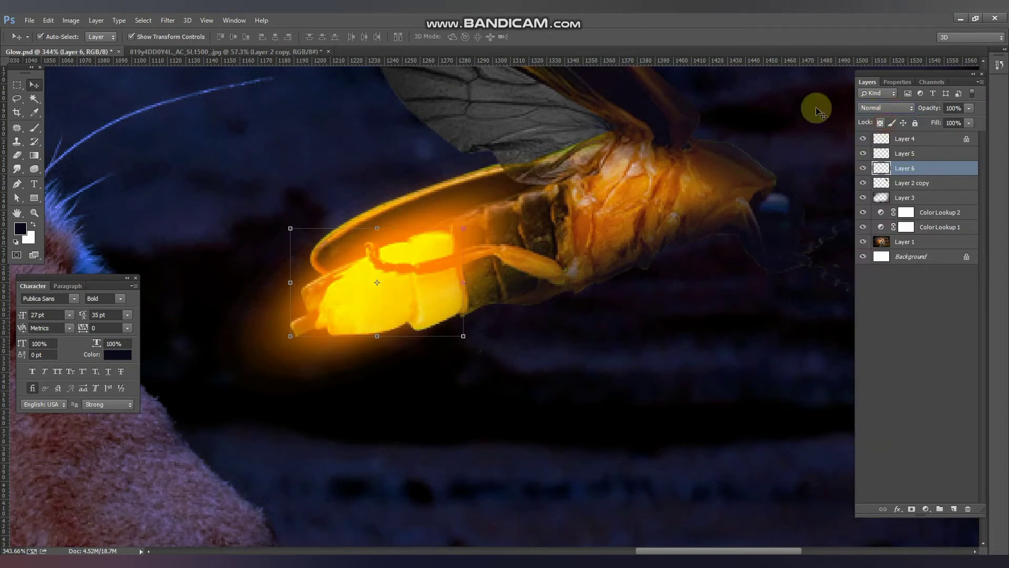
click(167, 21)
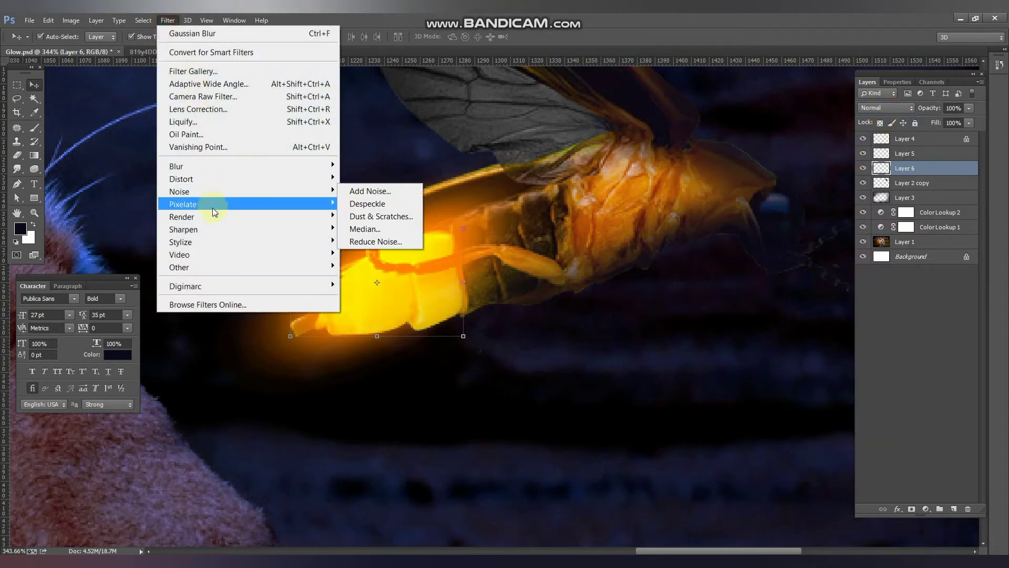
mouse_move(175, 166)
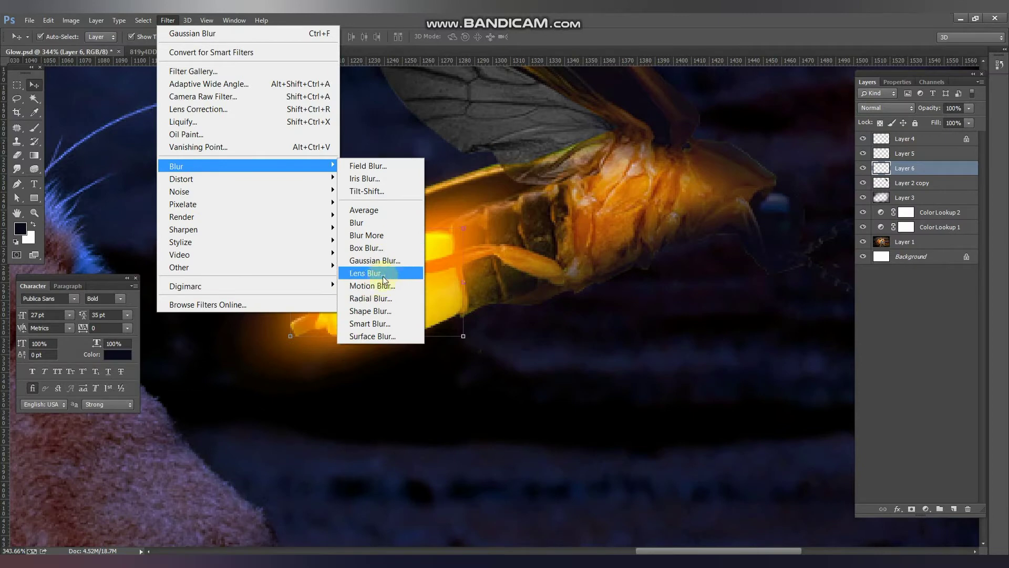
Apply a Gaussian Blur of about 26.4 px radius to Layer 6's copied glow
click(388, 260)
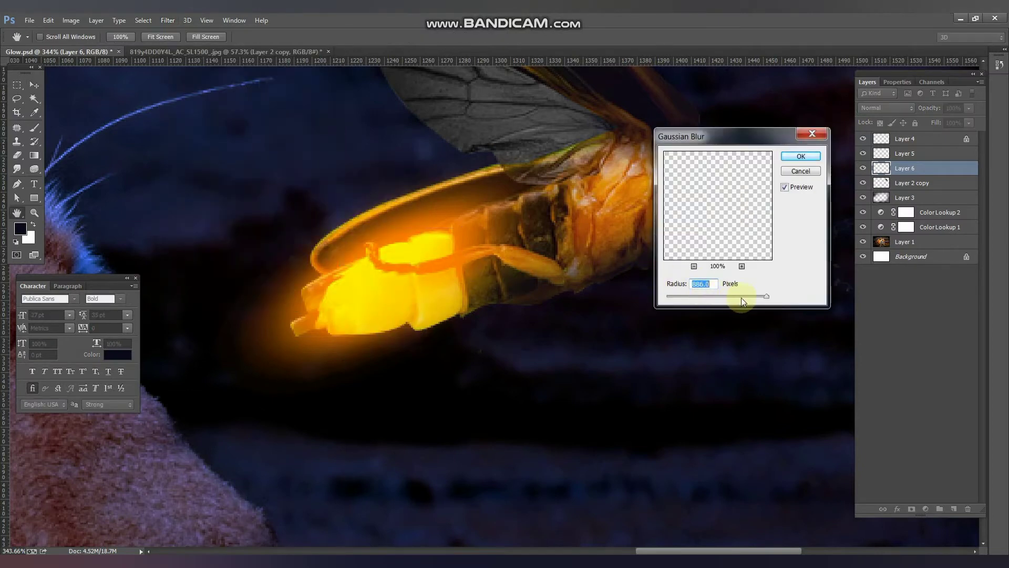
drag(695, 296, 698, 296)
click(708, 298)
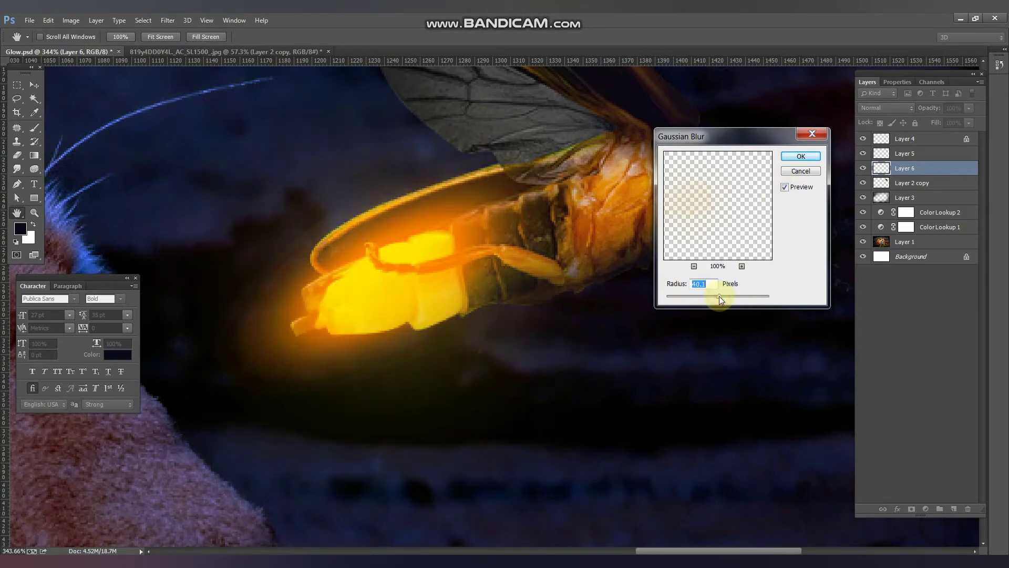
click(715, 297)
click(709, 296)
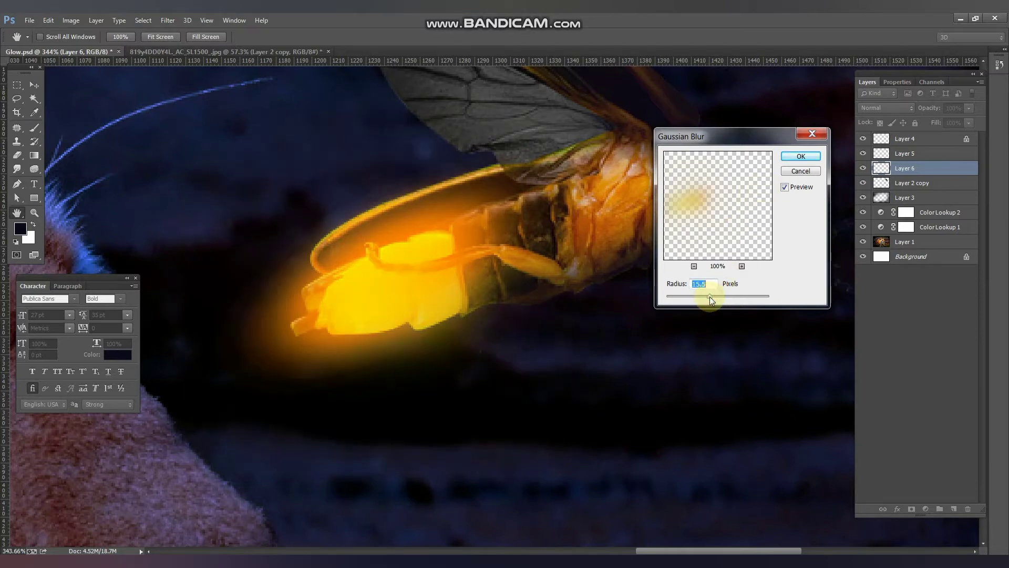
click(714, 297)
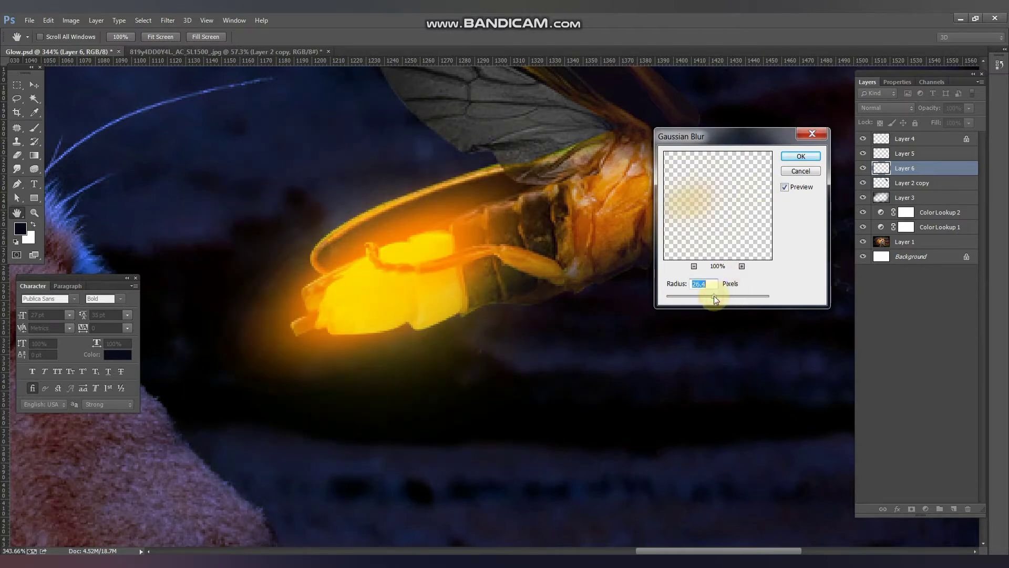
click(800, 156)
scroll(484, 262, down, 3)
Stretch the blurred glow taller over the firefly's abdomen with Free Transform
scroll(459, 266, down, 3)
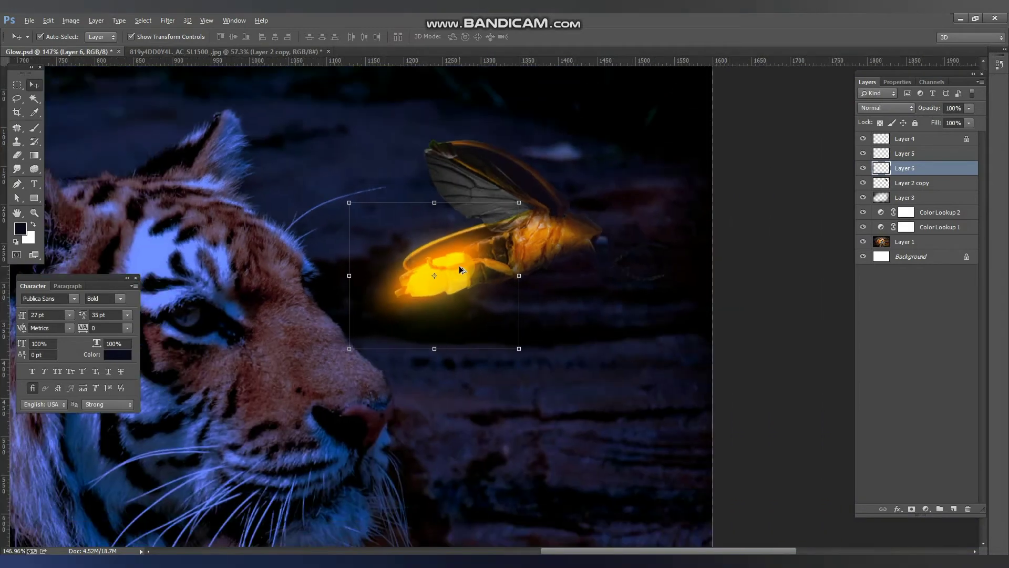
drag(443, 346, 455, 327)
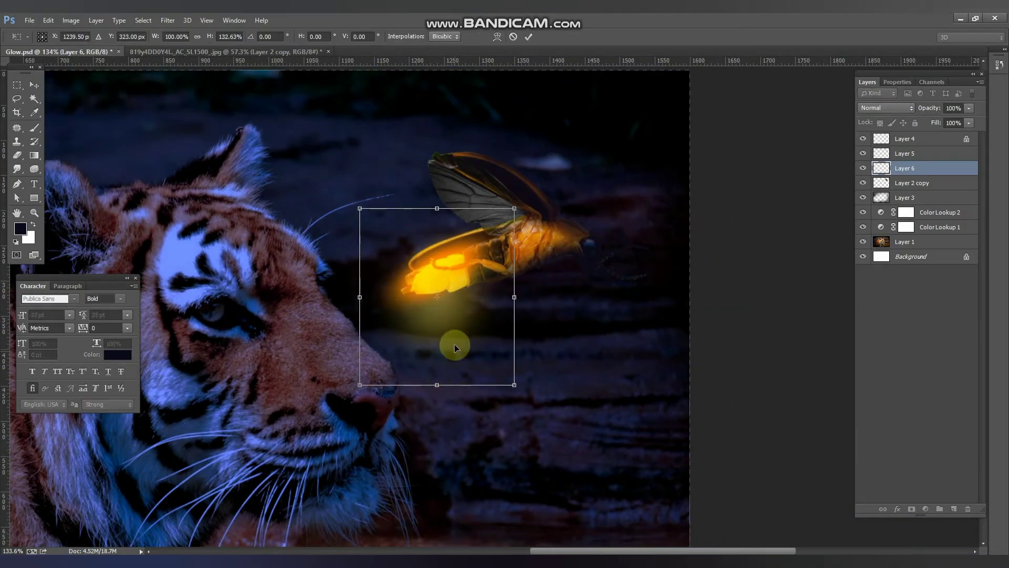
key(Return)
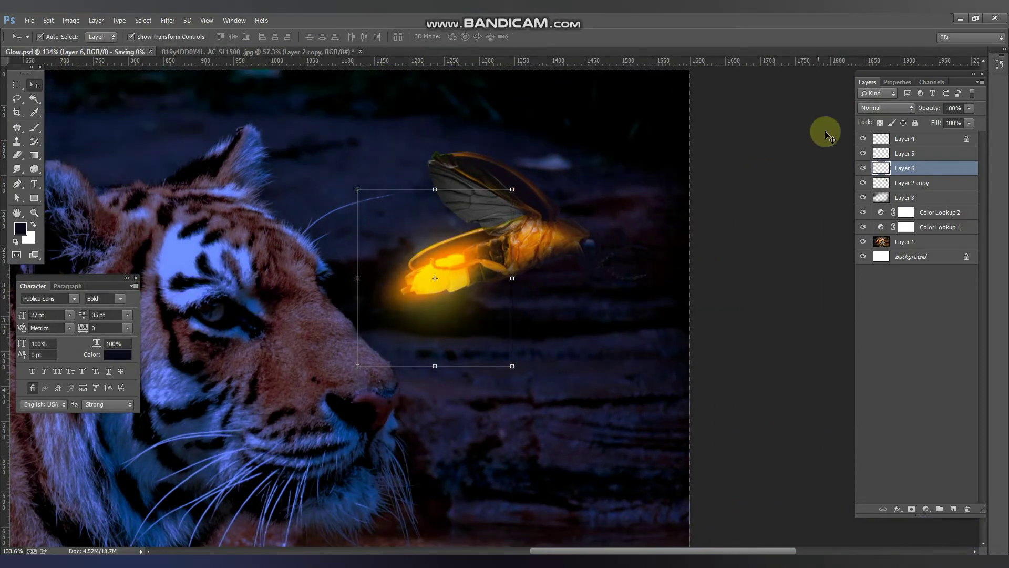
Cycle Layer 6's blend modes past Vivid Light and settle on Hard Light
click(864, 109)
scroll(864, 109, down, 2)
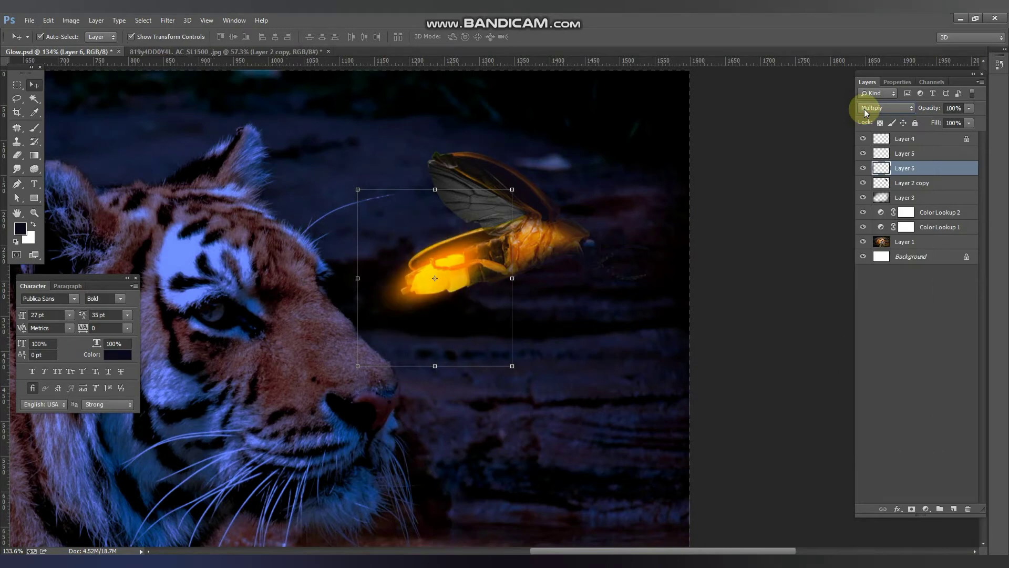
scroll(864, 108, down, 2)
scroll(864, 108, down, 1)
scroll(864, 109, down, 2)
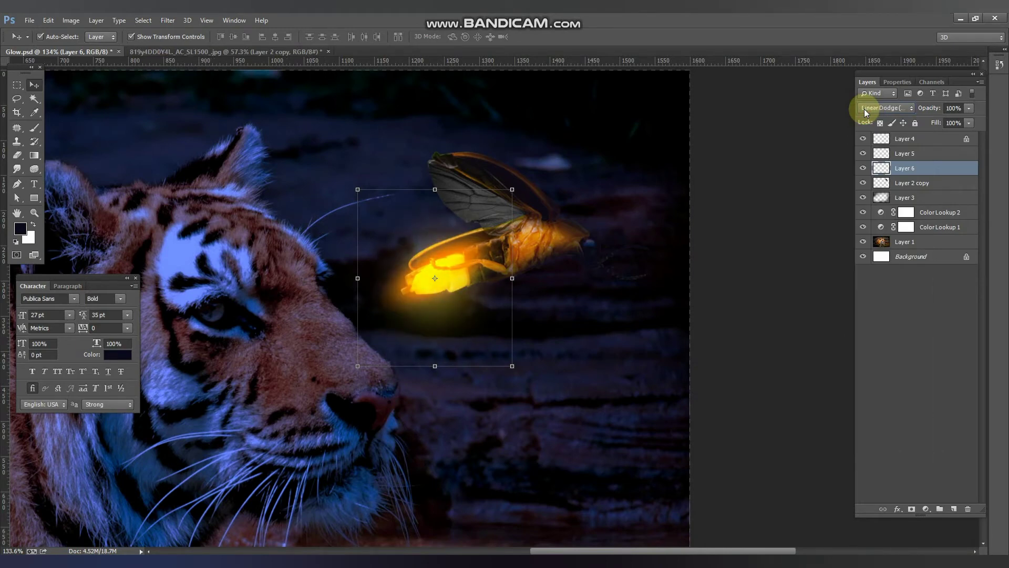
scroll(864, 108, down, 1)
key(Down)
key(Down)
key(Down)
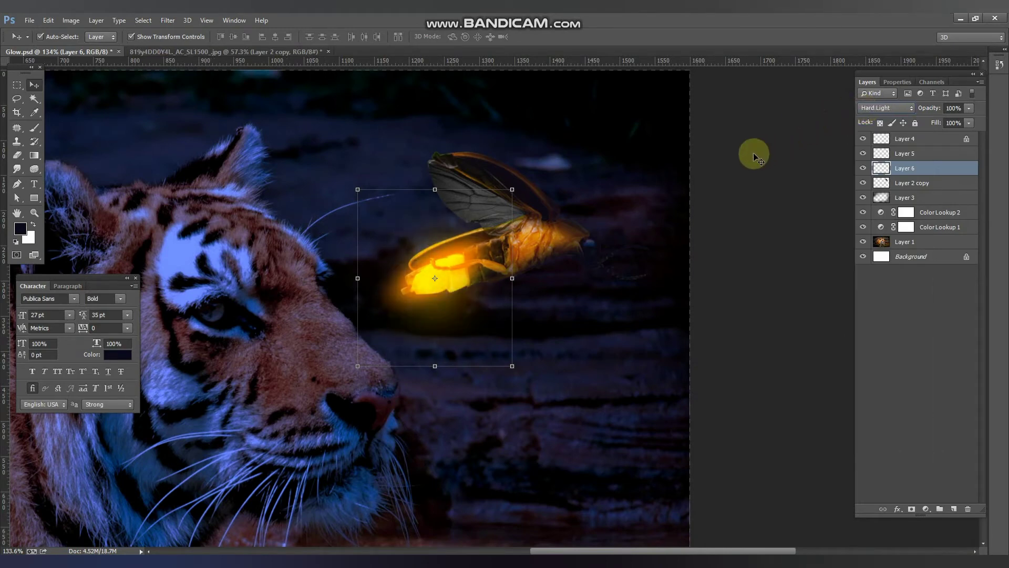
key(Down)
key(Down)
key(Up)
key(Up)
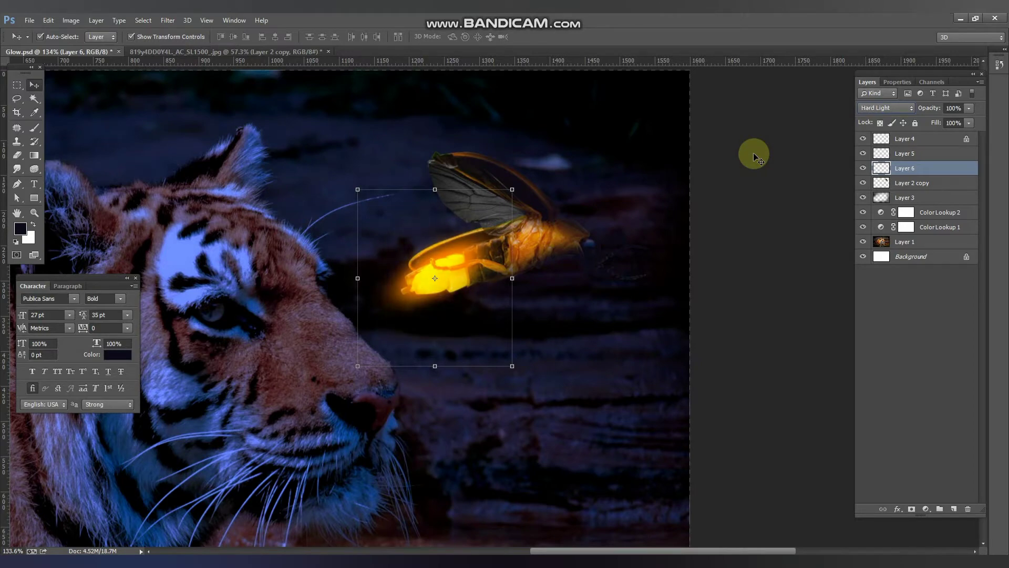
click(758, 157)
scroll(347, 247, down, 5)
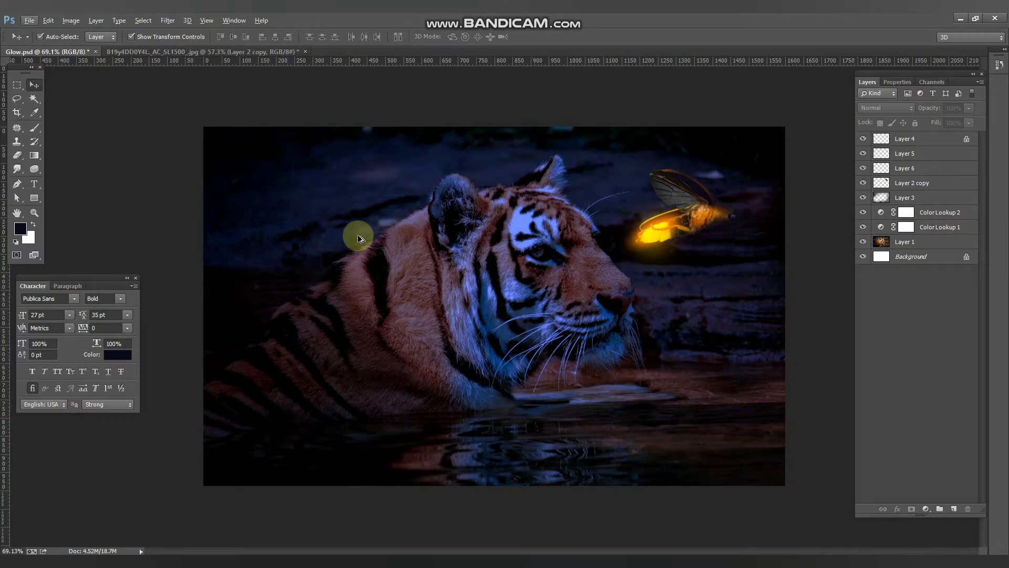
scroll(614, 112, up, 3)
Paint soft glow-sampled yellow light over the tiger's forehead, head top and nose-to-chin
key(b)
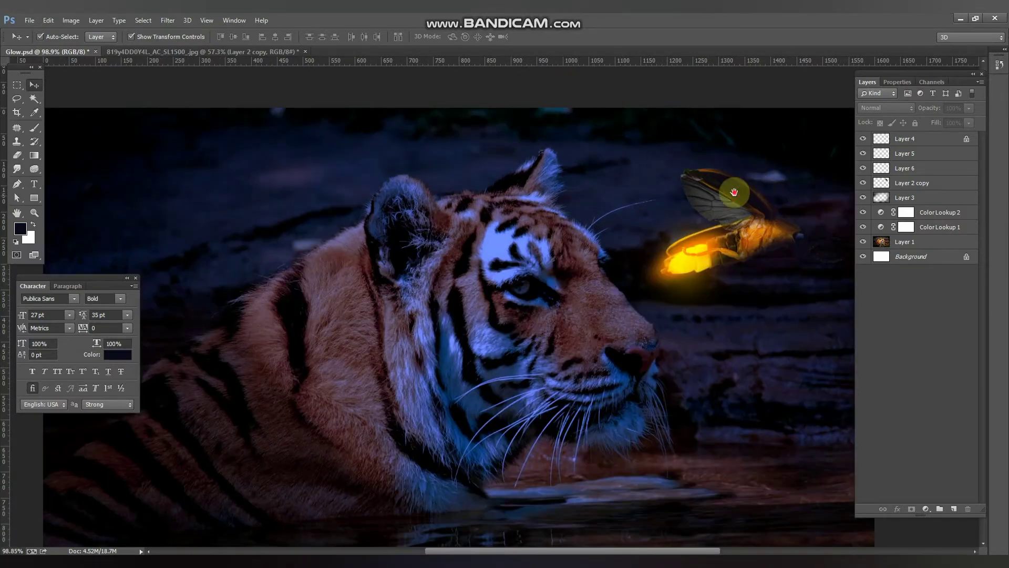
scroll(692, 211, up, 2)
alt+click(692, 211)
drag(486, 120, 661, 395)
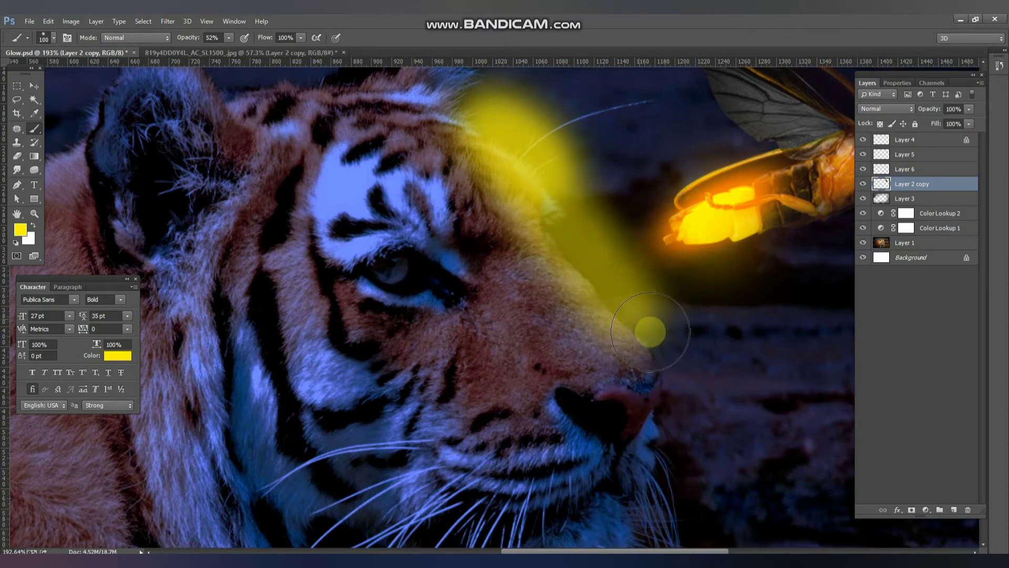
drag(452, 147, 476, 191)
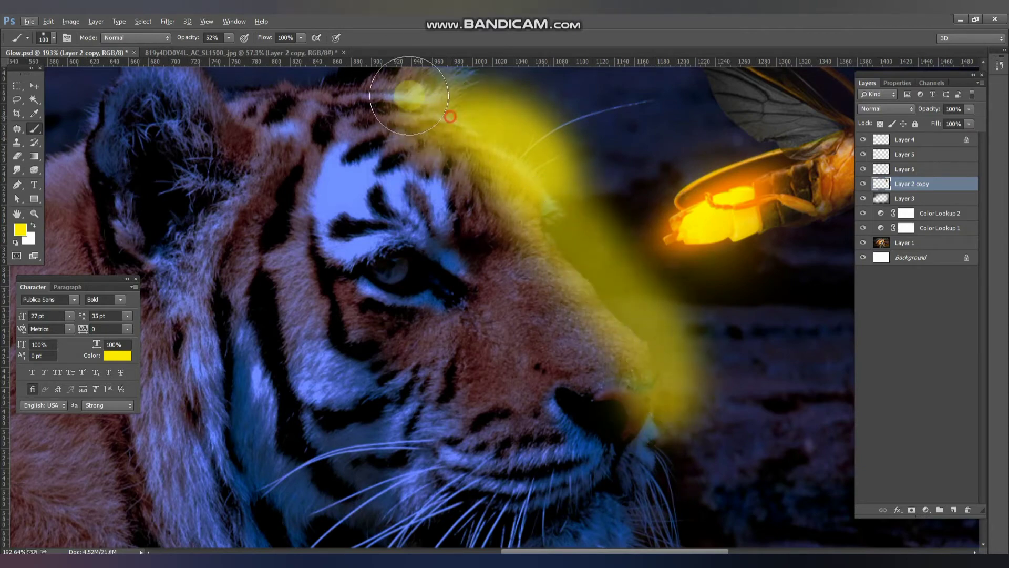
key(bracketleft)
key(bracketleft)
key(bracketleft)
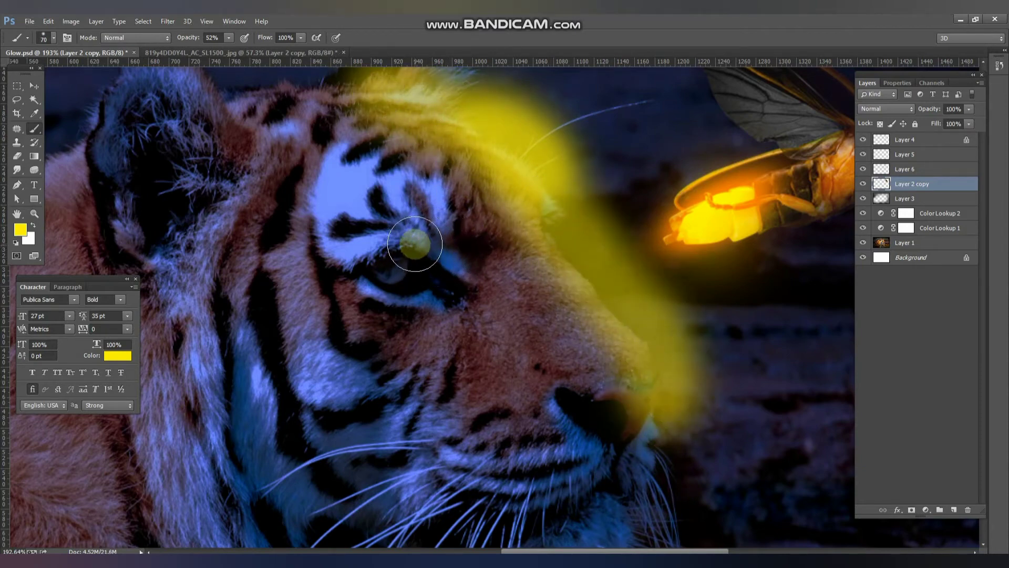
alt+scroll(429, 246, down, 5)
drag(545, 310, 529, 402)
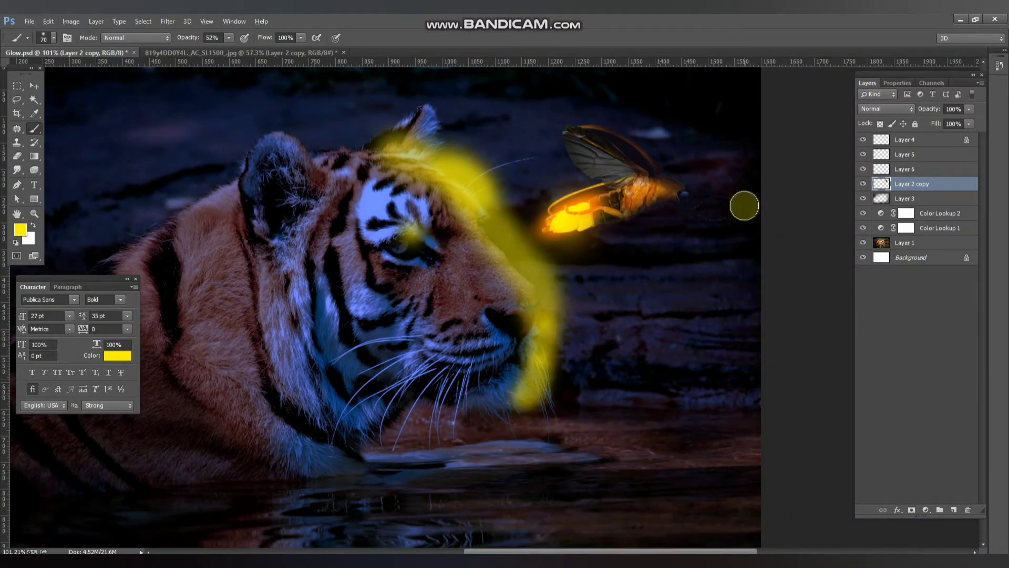
key(bracketright)
key(bracketright)
key(bracketright)
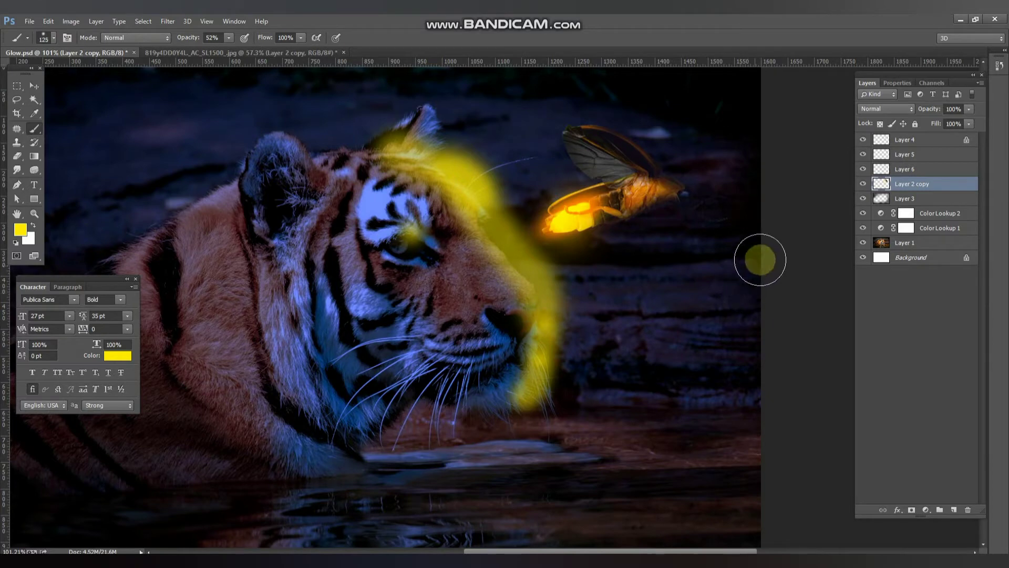
Try Dissolve blending on the painted light, then undo it and the yellow strokes
click(880, 109)
click(875, 128)
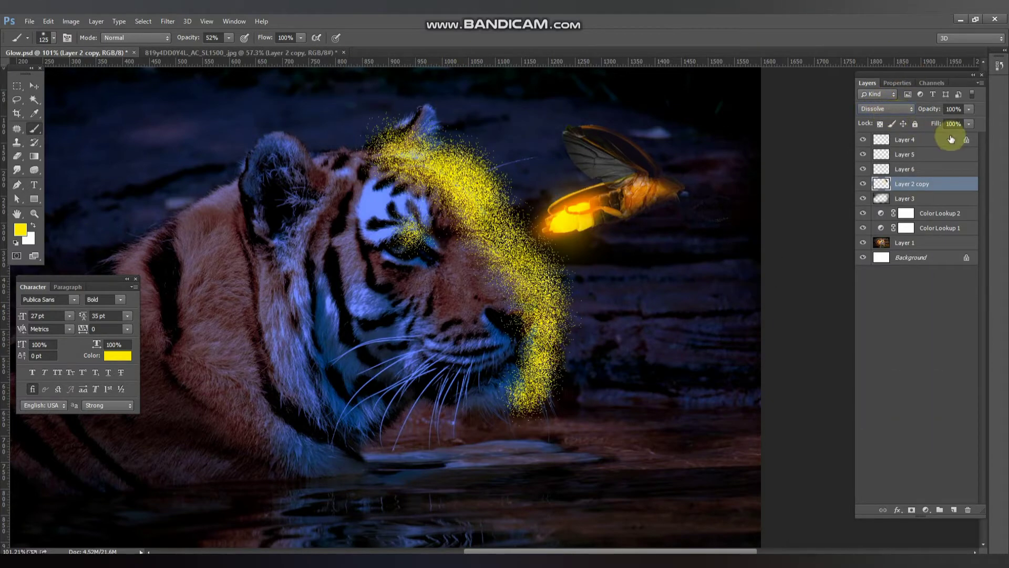
key(ctrl+z)
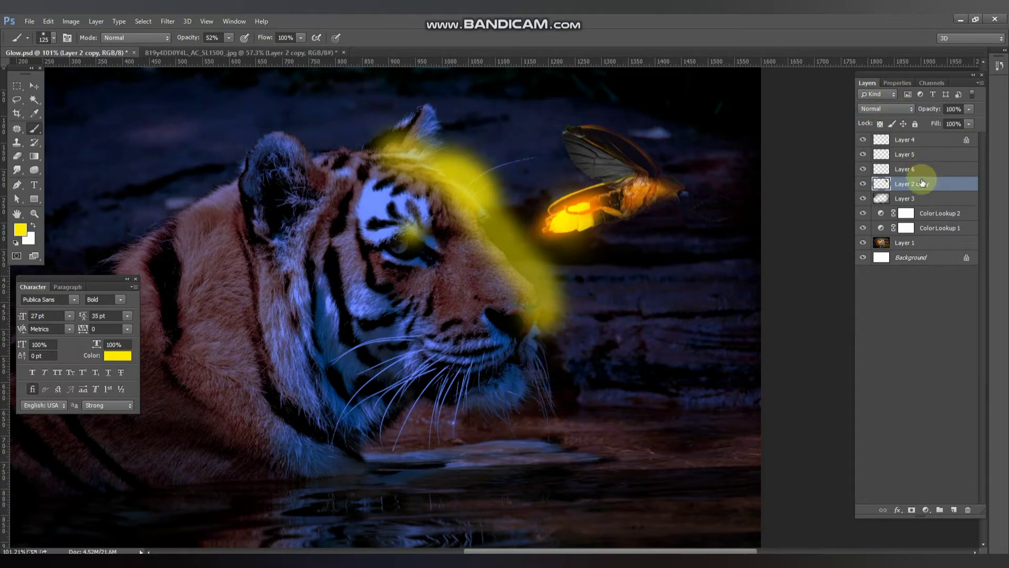
key(ctrl+alt+z)
key(ctrl+alt+z)
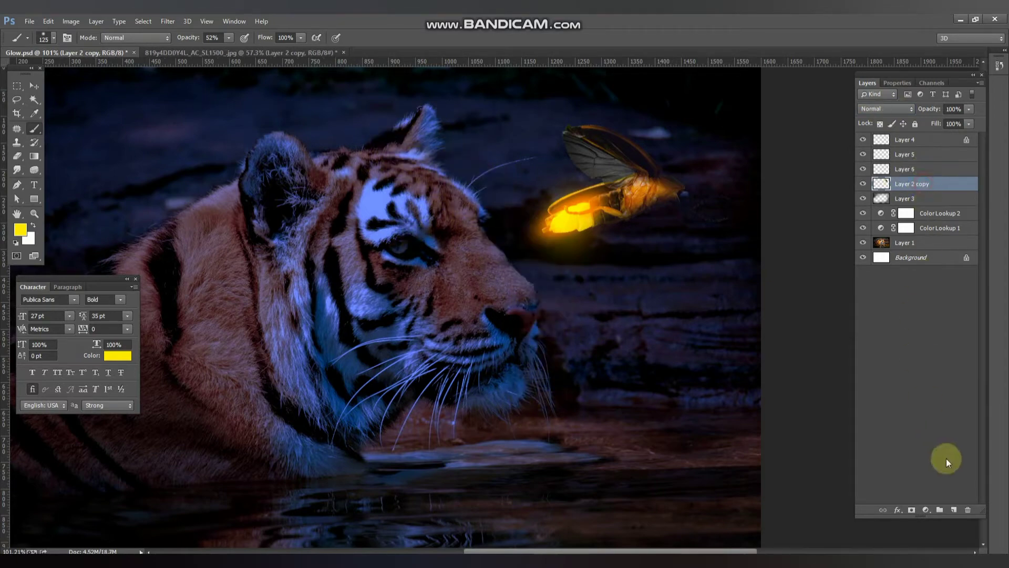
Paint soft yellow light down the tiger's ear and face on a new Layer 7
click(954, 509)
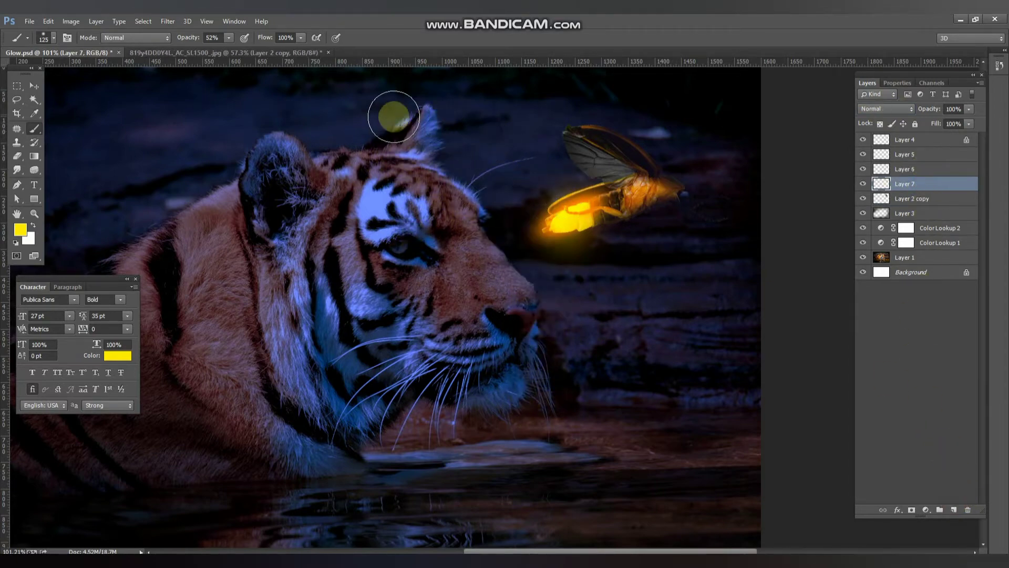
drag(450, 125, 479, 209)
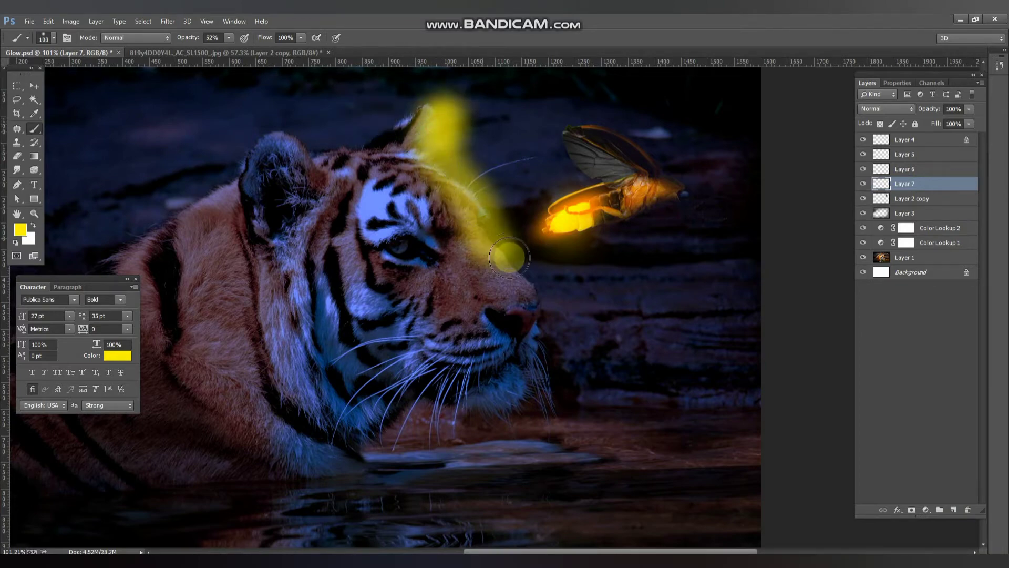
drag(479, 209, 547, 391)
Cycle Layer 7's blend modes from Color Burn through Vivid Light to compare the glow
click(888, 109)
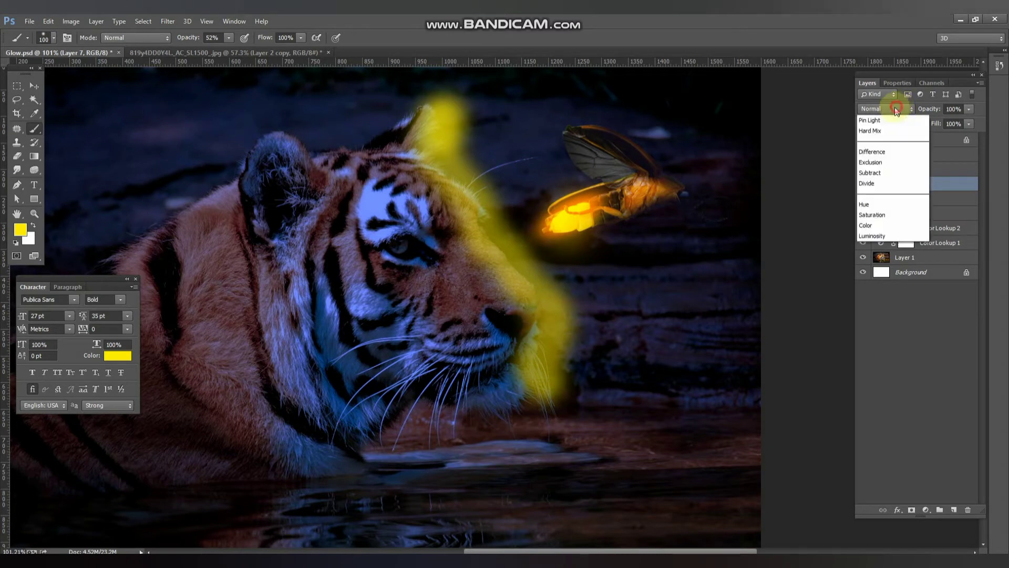
click(888, 141)
key(Down)
key(Down)
key(Down)
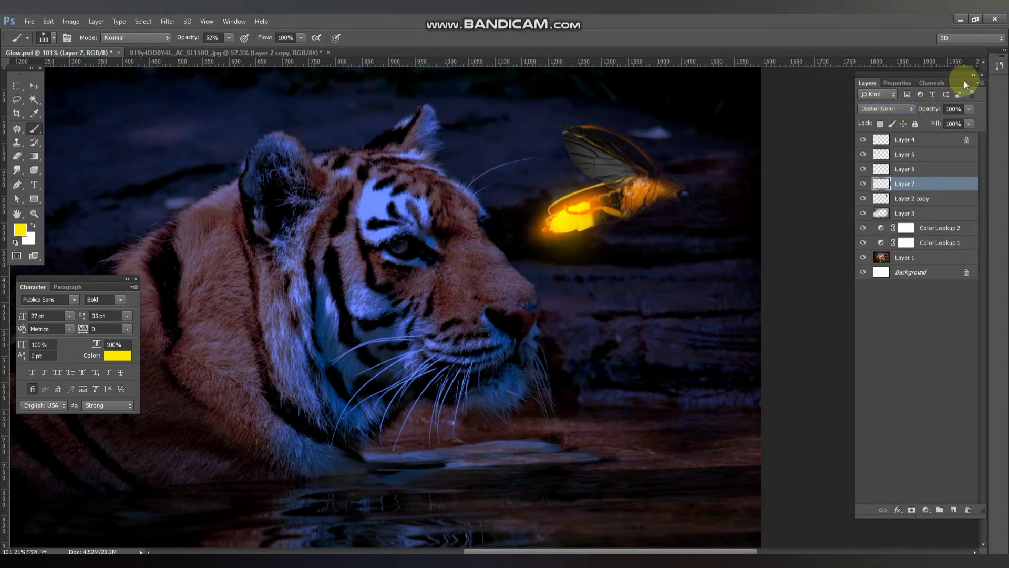
key(Down)
key(Down)
key(Down)
key(Down)
key(Down)
key(Down)
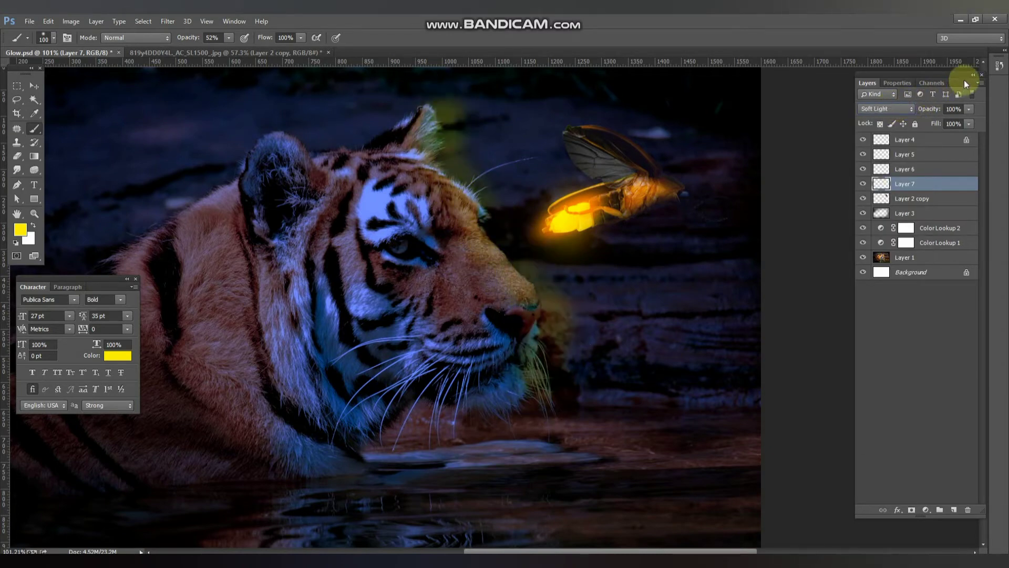
key(Down)
key(Down)
key(Down)
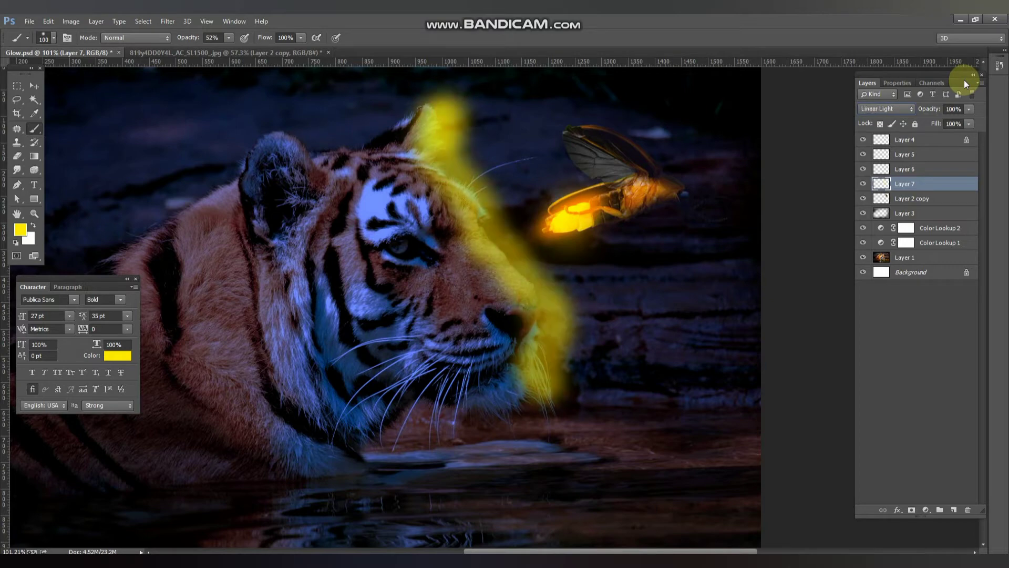
key(Down)
key(Down)
key(Down)
key(Down)
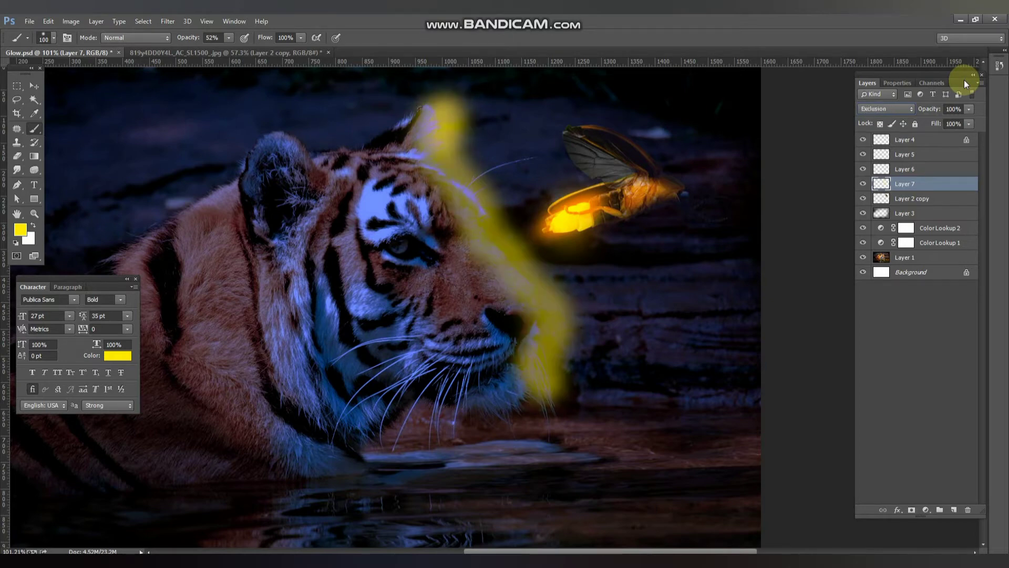
key(Down)
key(Down)
key(Down)
key(Down)
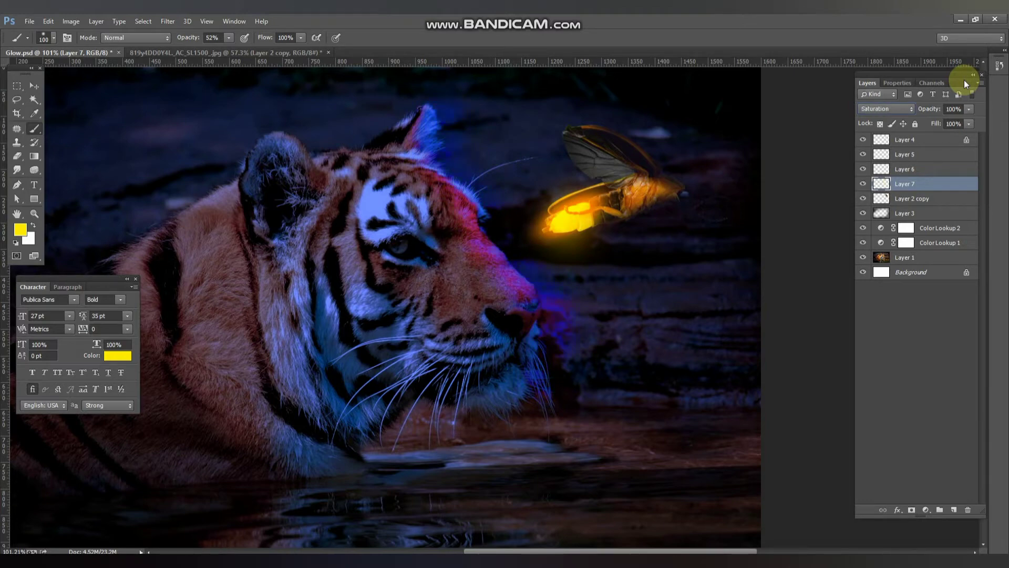
Set Layer 7's yellow light to Screen blending from the blend mode list
click(886, 109)
click(886, 109)
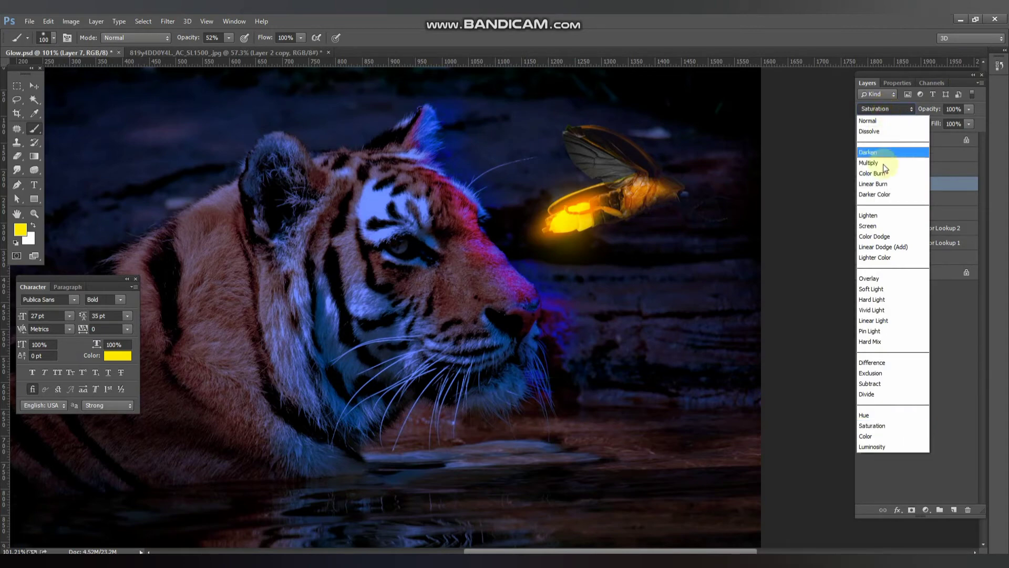
click(881, 225)
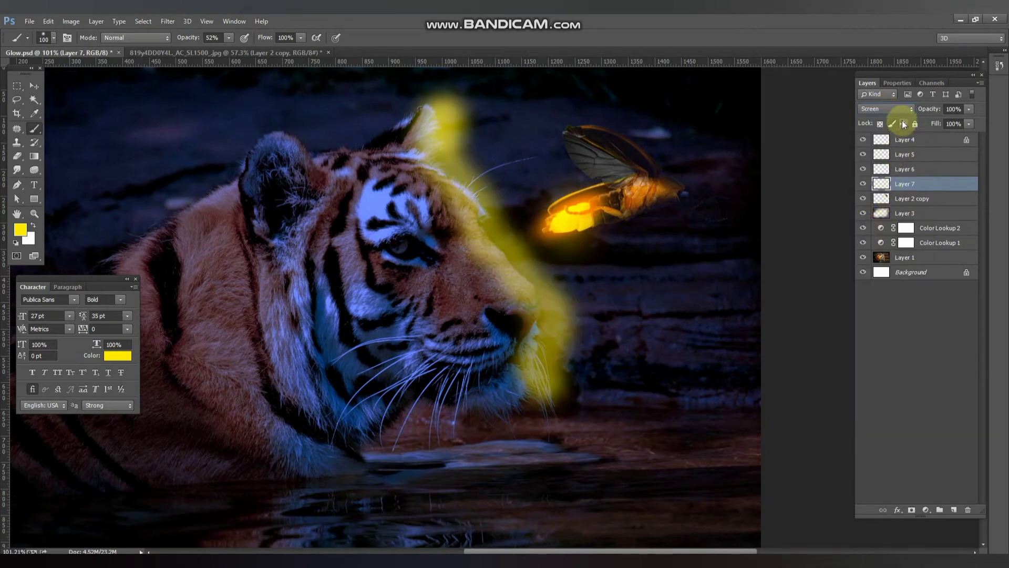
scroll(891, 106, down, 1)
scroll(891, 106, down, 1)
scroll(891, 106, down, 1)
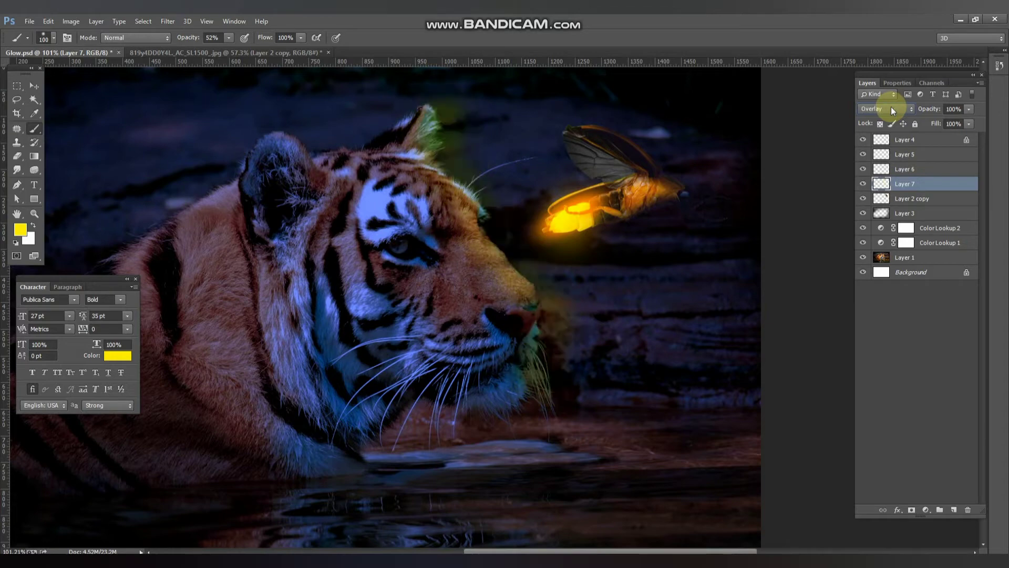
click(32, 87)
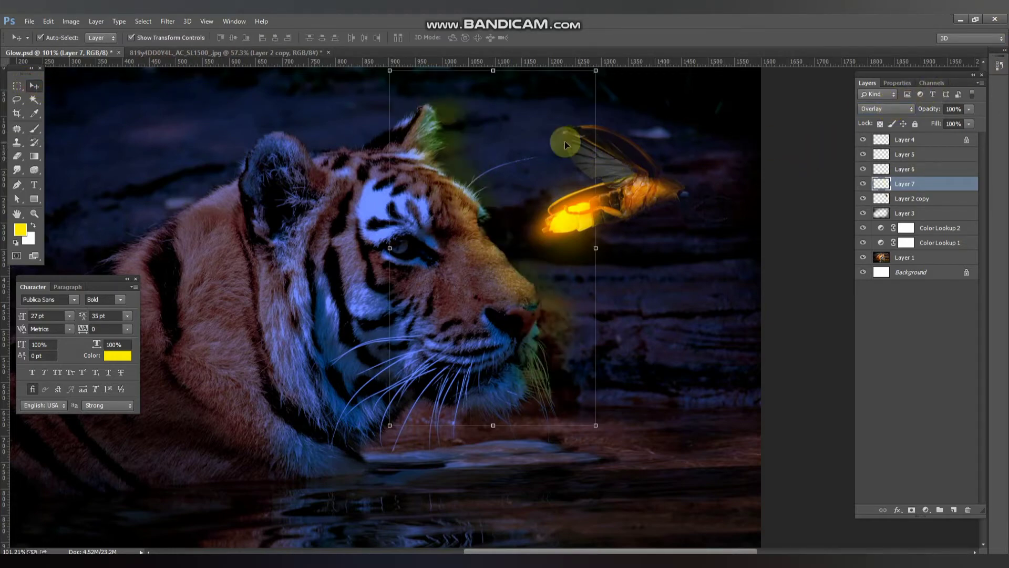
With an enlarged eraser, remove stray glow from the tiger's head, nose side and muzzle
key(e)
key(bracketright)
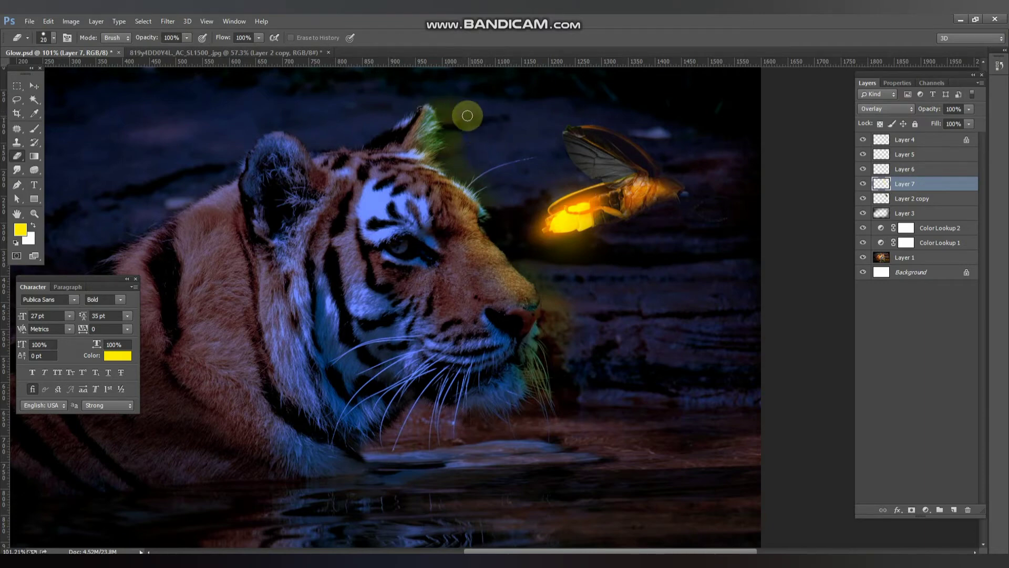
key(bracketright)
right_click(461, 169)
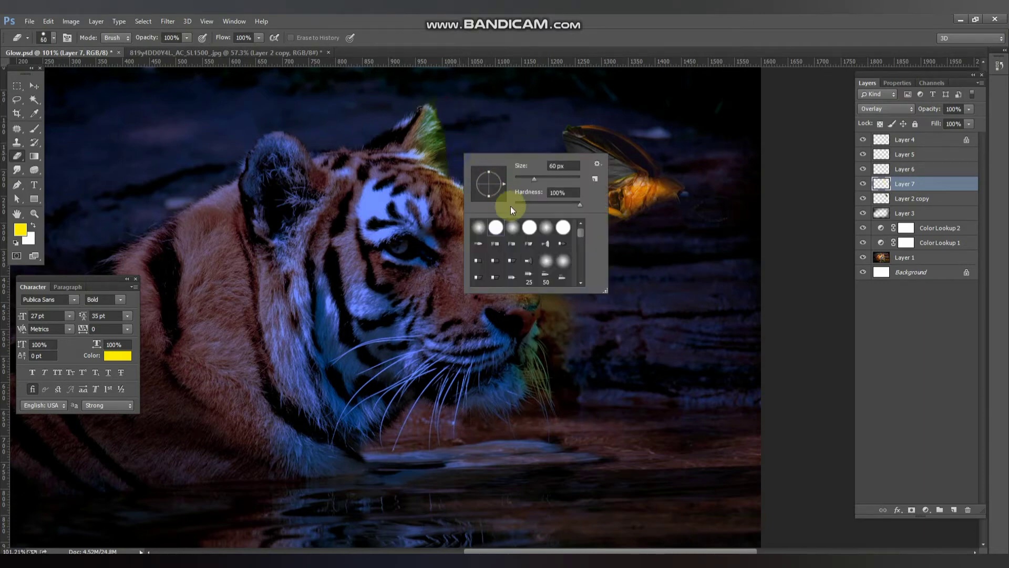
key(Return)
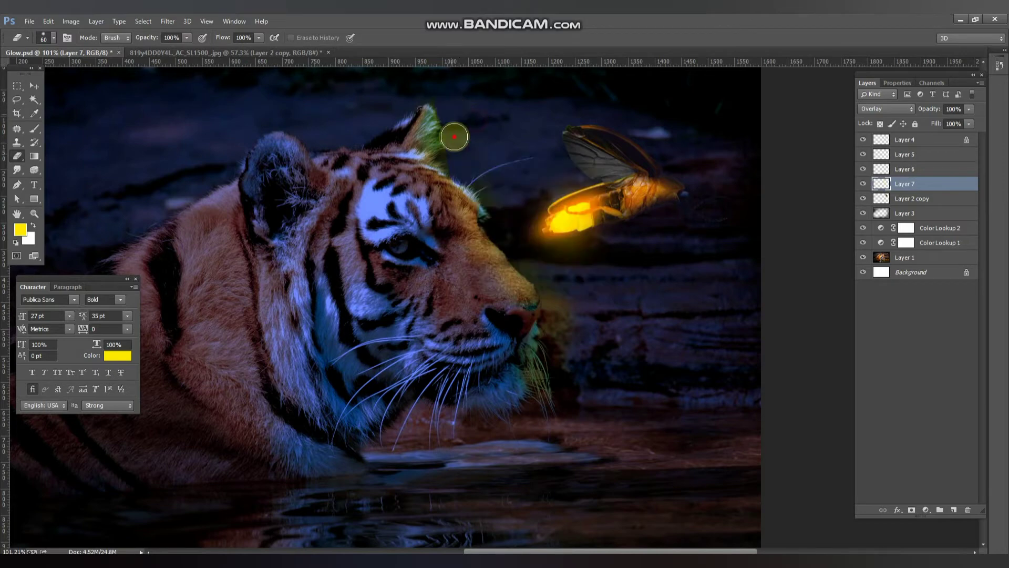
drag(456, 169, 475, 195)
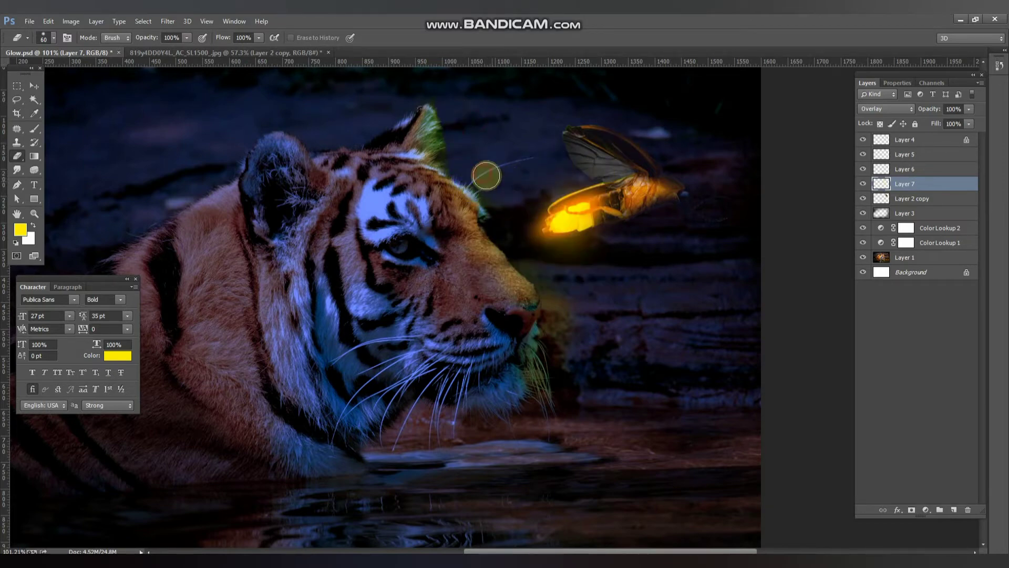
drag(527, 257, 548, 285)
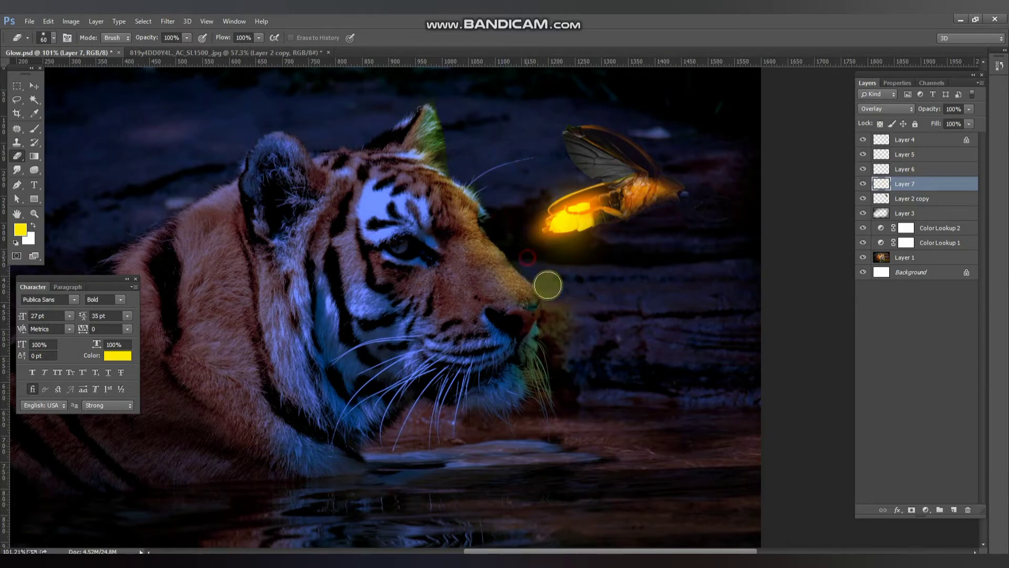
drag(552, 336, 534, 403)
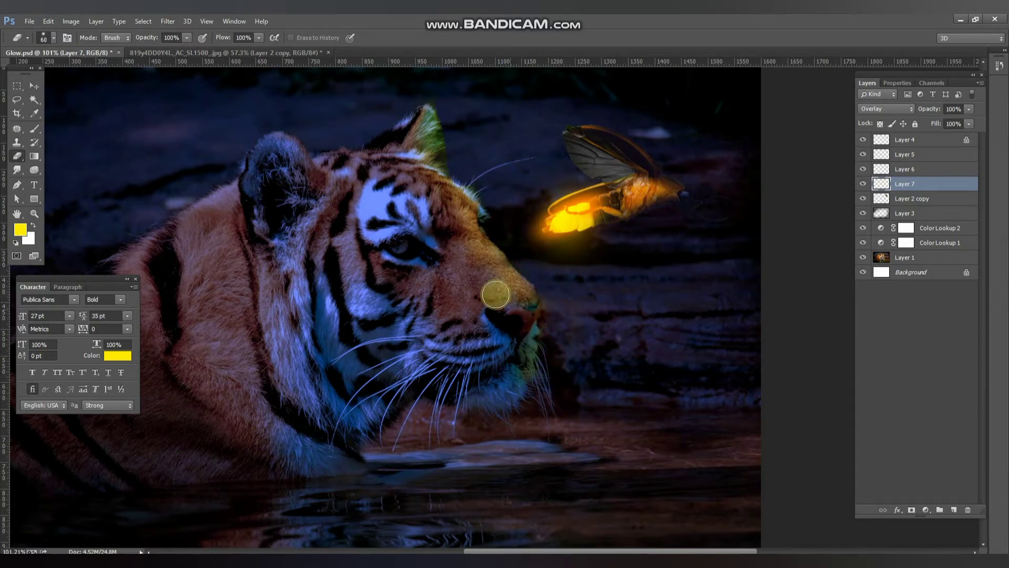
scroll(500, 263, down, 1)
scroll(504, 258, down, 1)
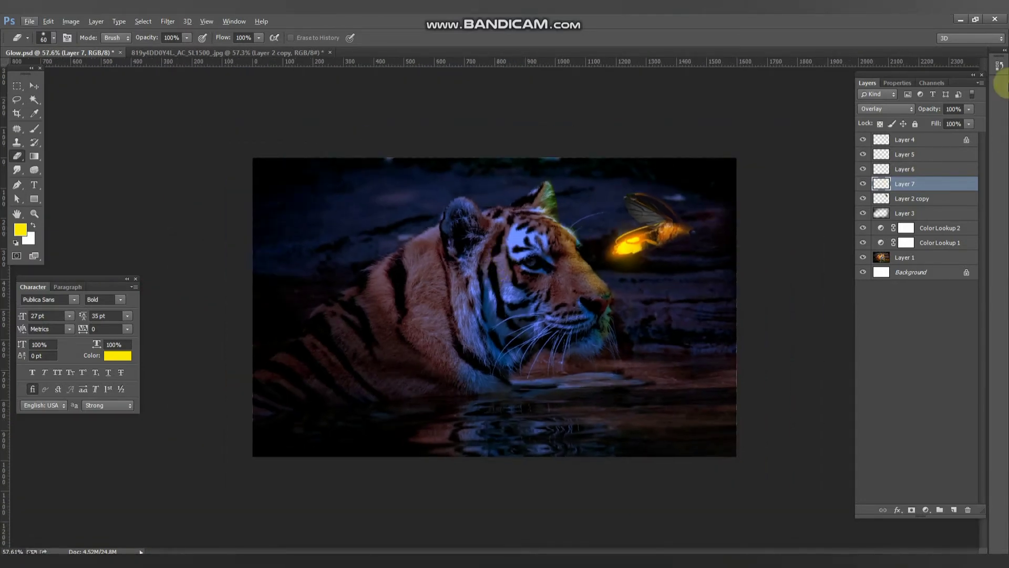
Duplicate Layer 7 to intensify the yellow glow on the ear and face
click(33, 86)
scroll(457, 185, up, 2)
scroll(463, 194, up, 2)
scroll(465, 198, up, 1)
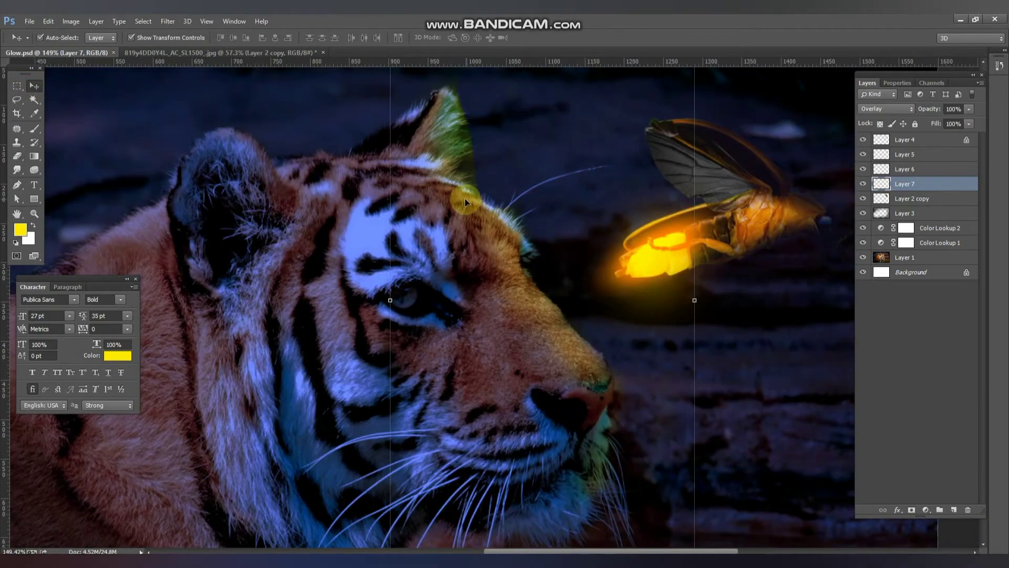
key(ctrl+j)
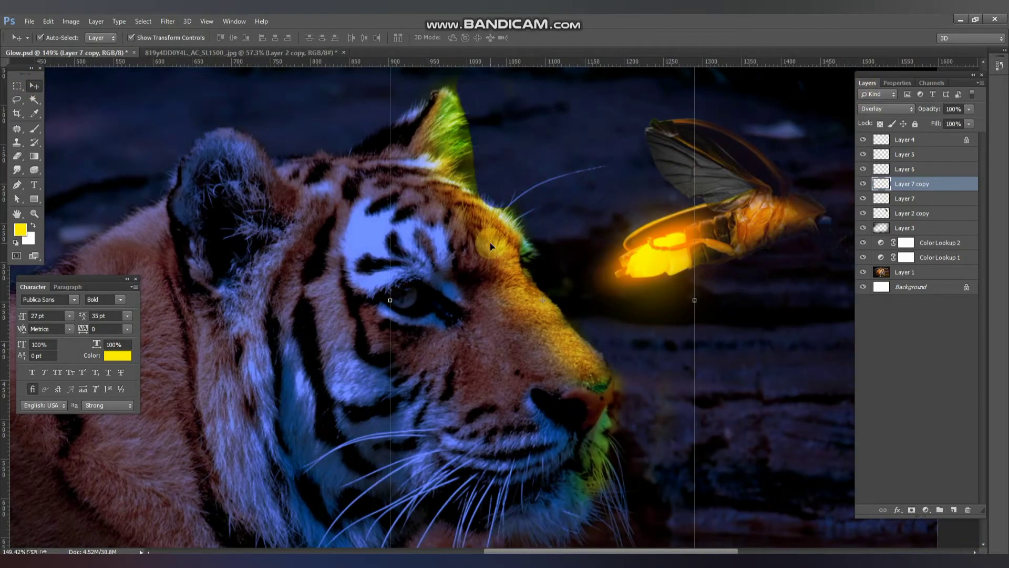
scroll(489, 243, down, 2)
scroll(478, 237, down, 1)
scroll(667, 283, up, 1)
scroll(663, 342, up, 3)
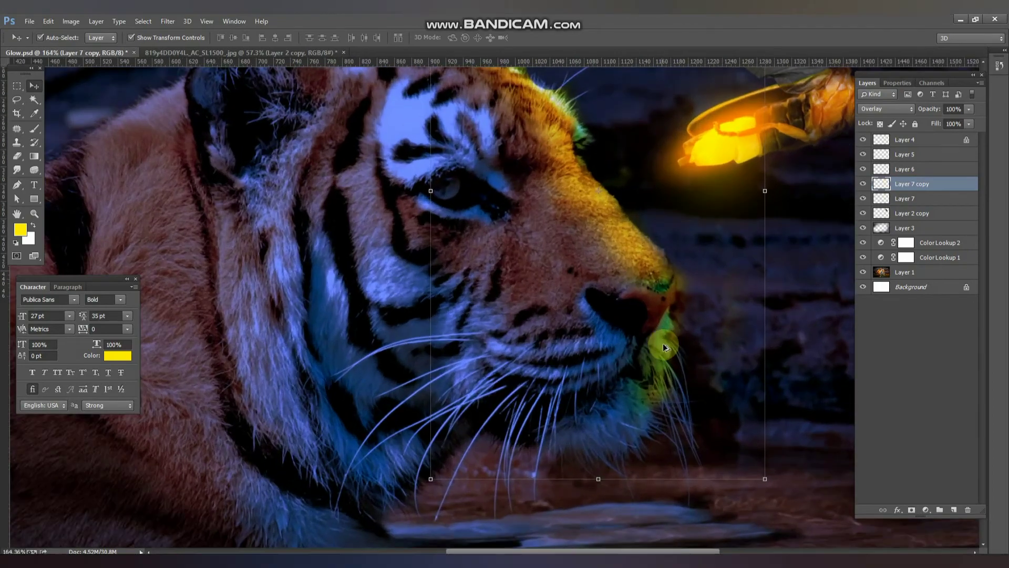
scroll(663, 342, up, 1)
Erase excess glow near the tiger's chin, then deselect the duplicated light layer
key(e)
drag(660, 408, 662, 424)
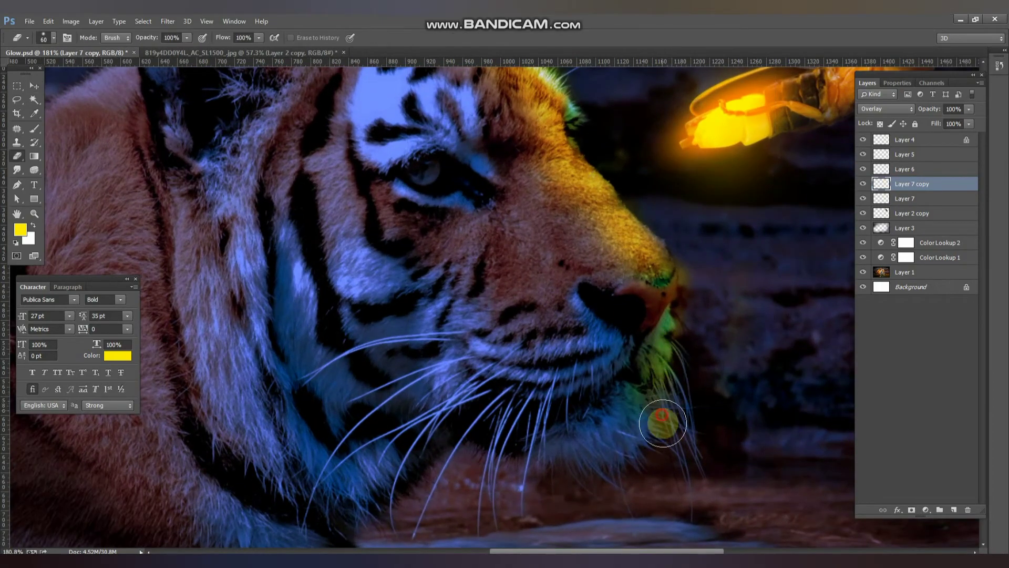
scroll(547, 293, down, 2)
scroll(546, 277, down, 3)
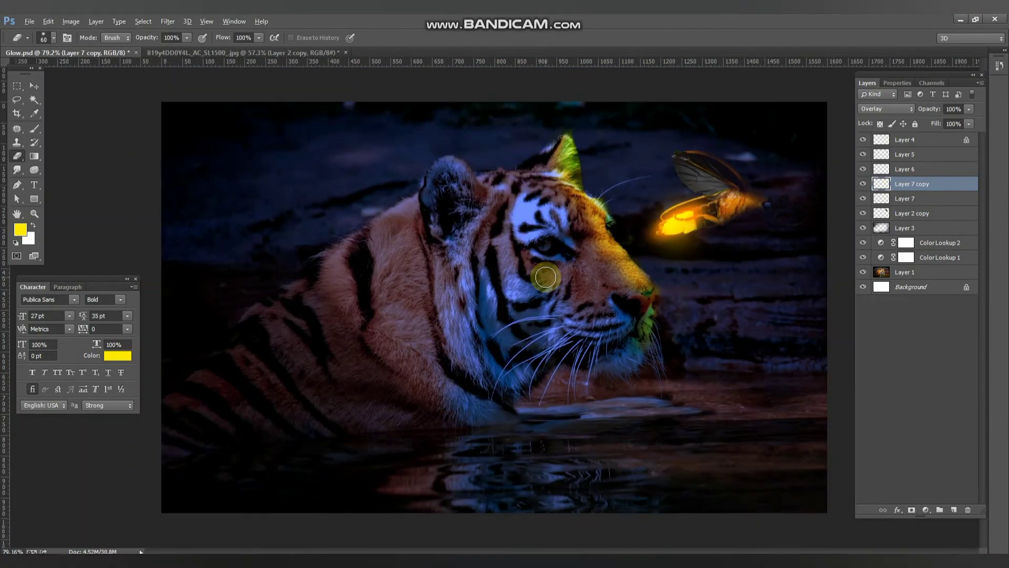
click(34, 85)
click(83, 101)
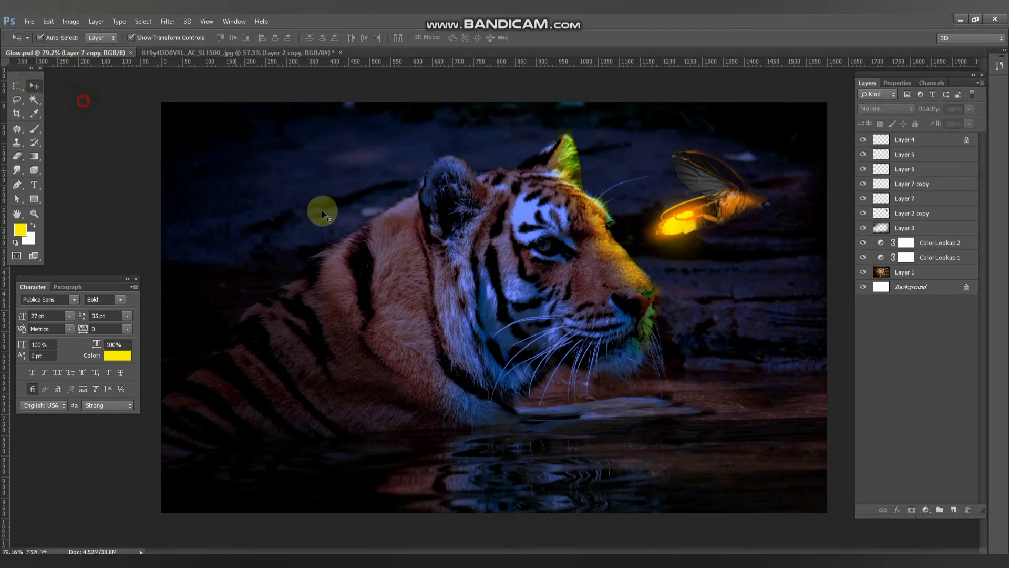
scroll(745, 204, up, 1)
scroll(745, 204, down, 2)
Lock Layer 1 and Layer 3 against edits and save the document
click(717, 152)
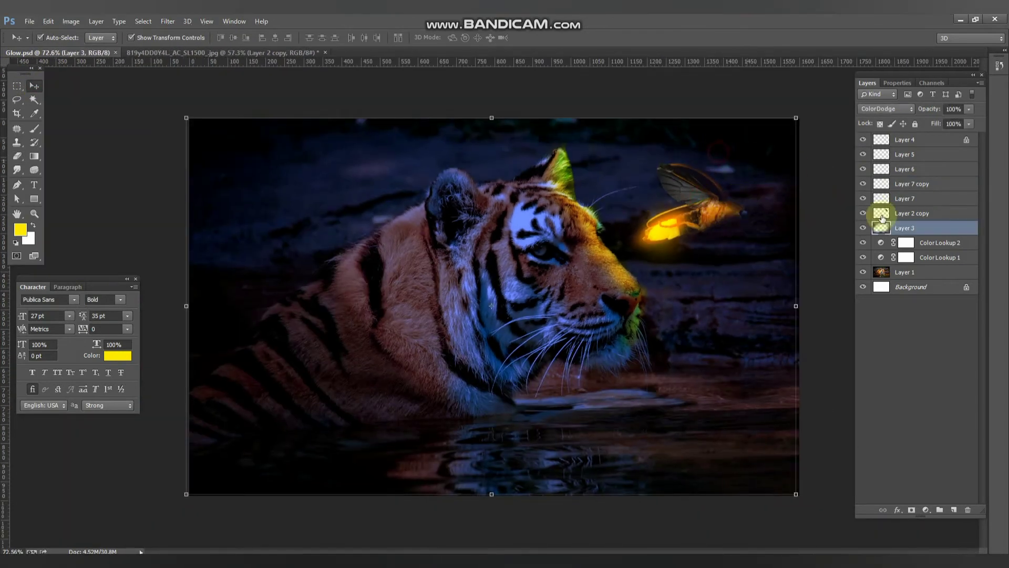
click(905, 272)
click(915, 124)
key(ctrl+s)
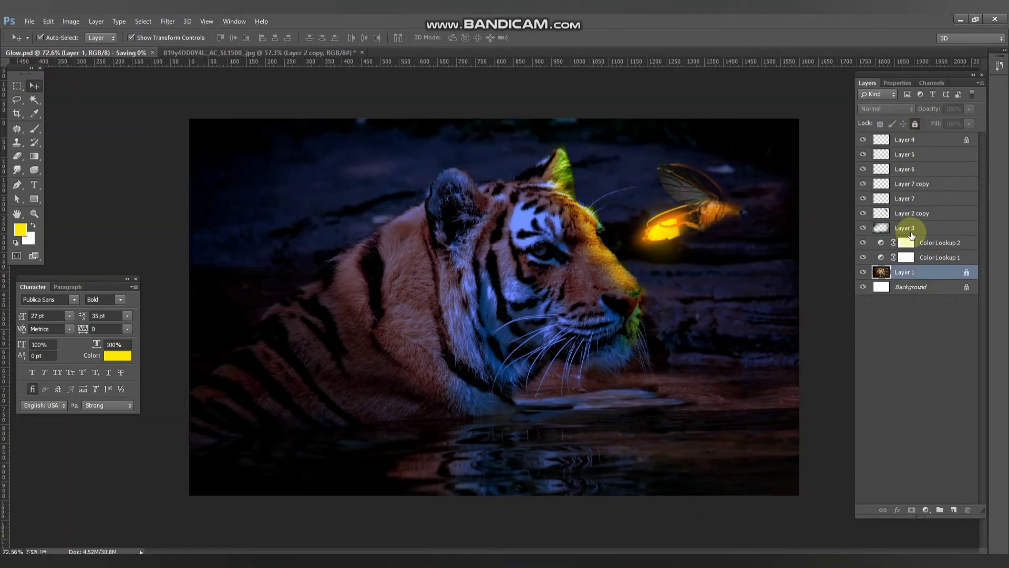
click(911, 233)
click(915, 124)
Copy Layers 4, 5, 6 and 2 copy down onto the water at lower right
drag(689, 150, 699, 197)
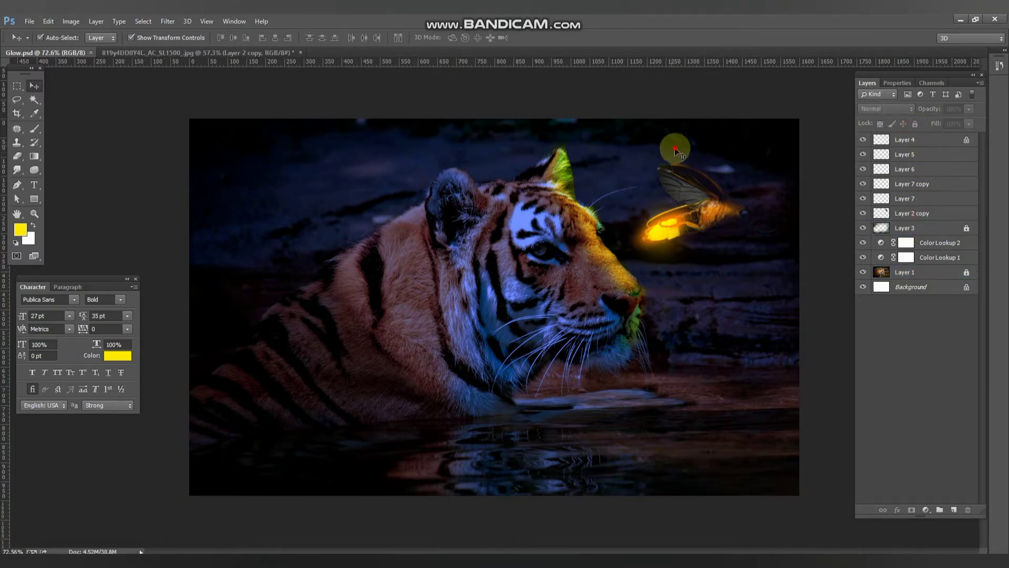
drag(684, 154, 722, 226)
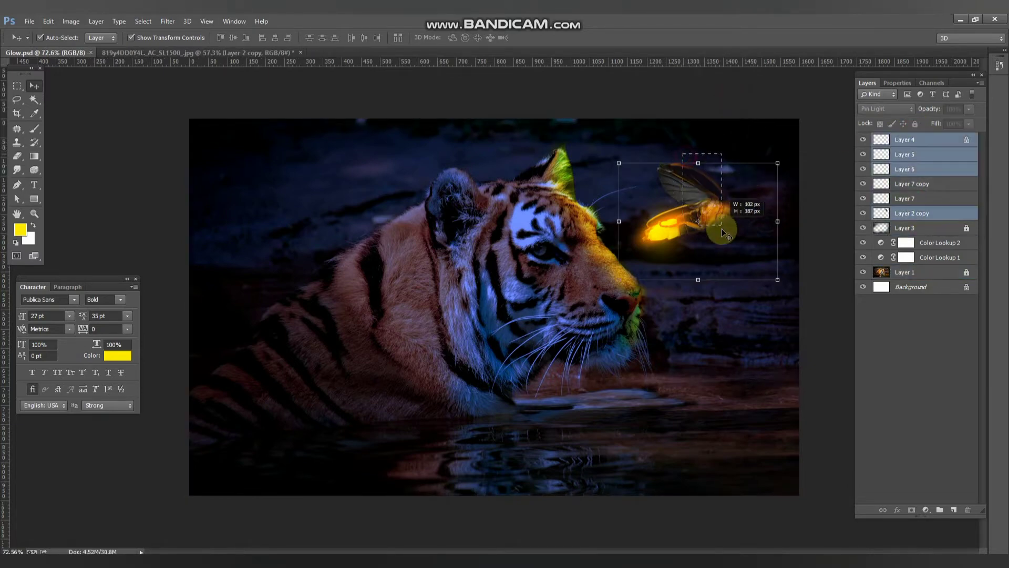
drag(703, 158, 713, 378)
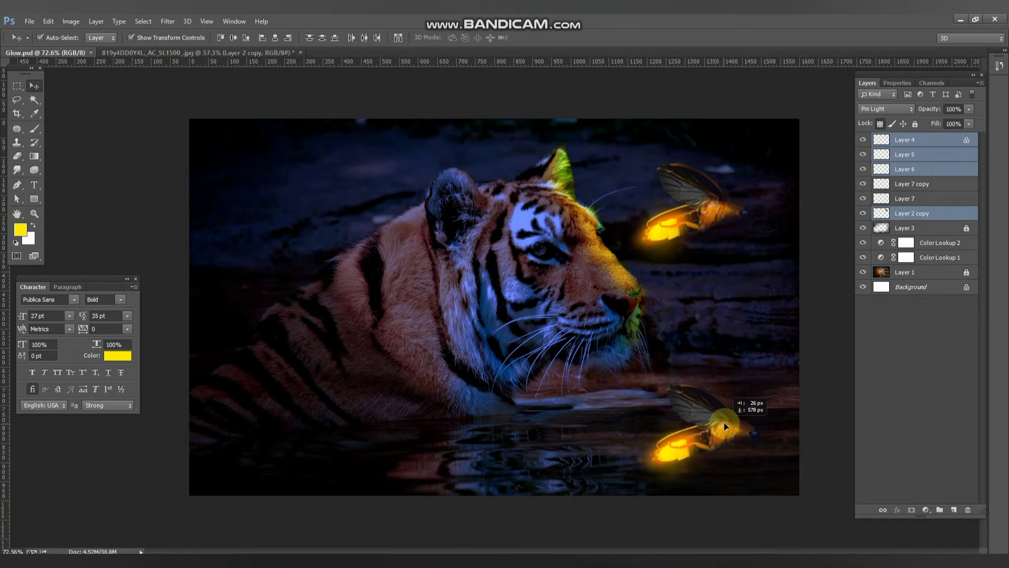
Flip the copy vertically, tilt it slightly, and merge its four layers into one
key(ctrl+t)
right_click(761, 426)
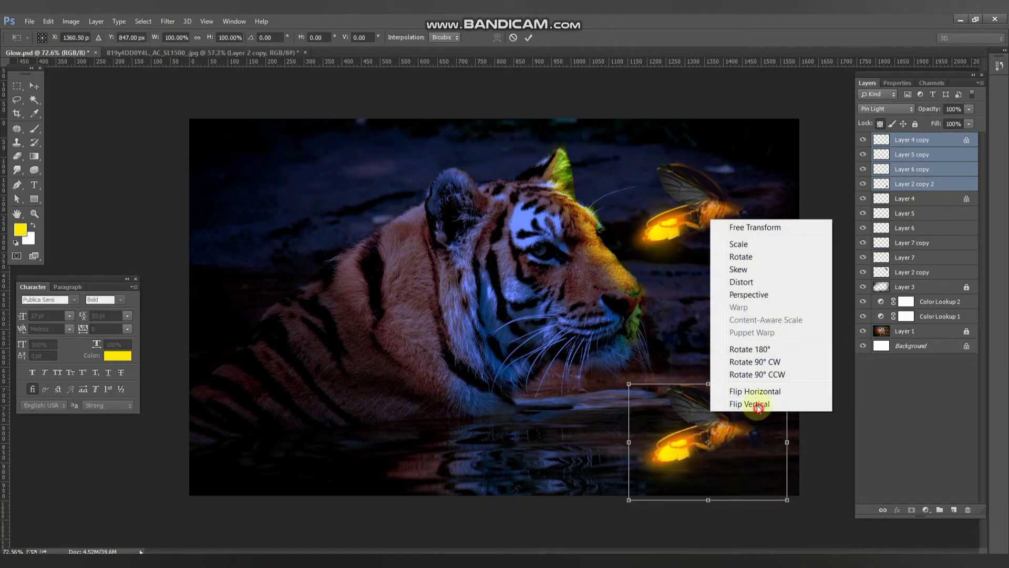
click(758, 405)
mouse_move(798, 452)
mouse_down()
mouse_move(797, 421)
mouse_move(749, 440)
mouse_up()
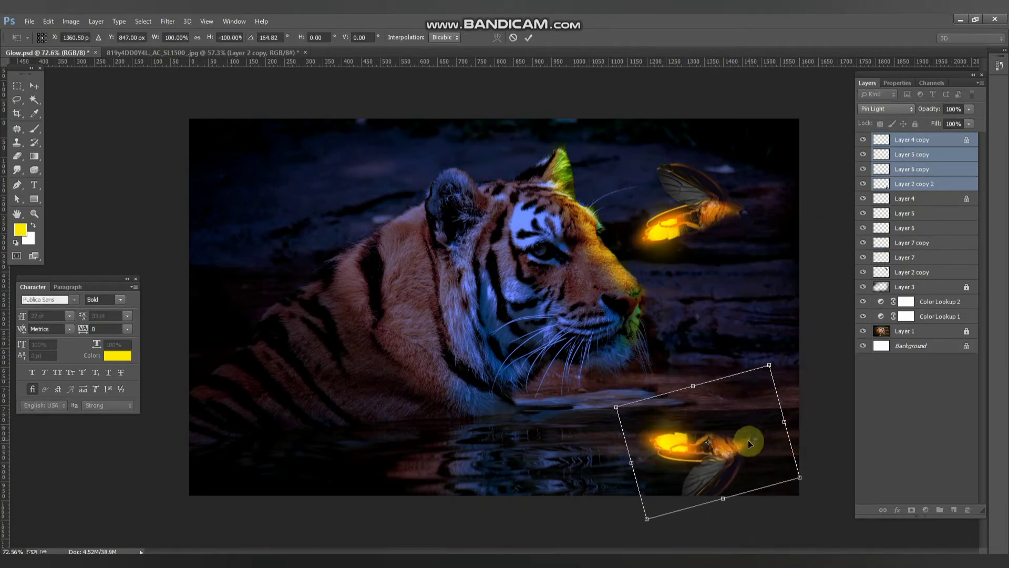
key(Return)
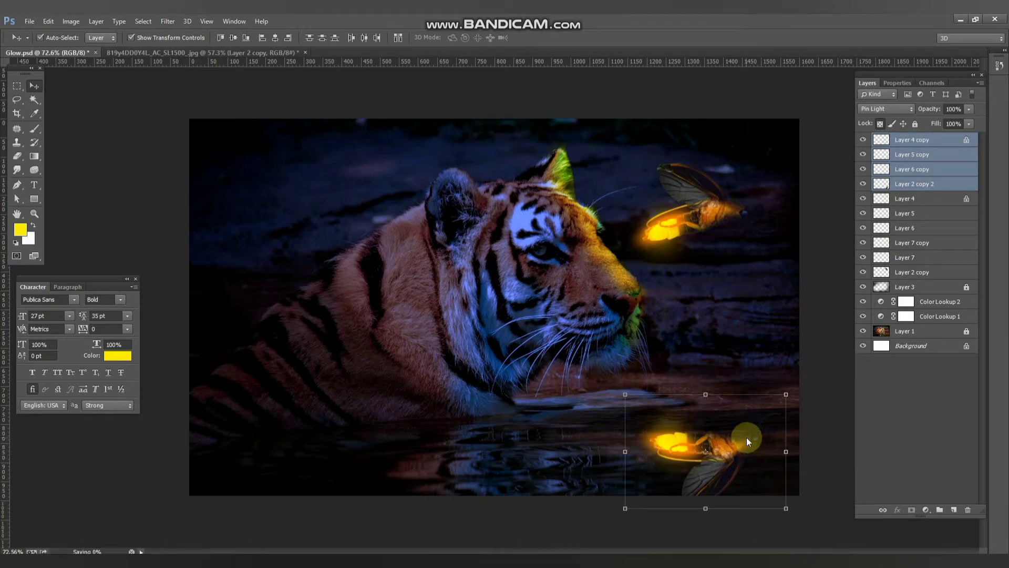
key(ctrl+e)
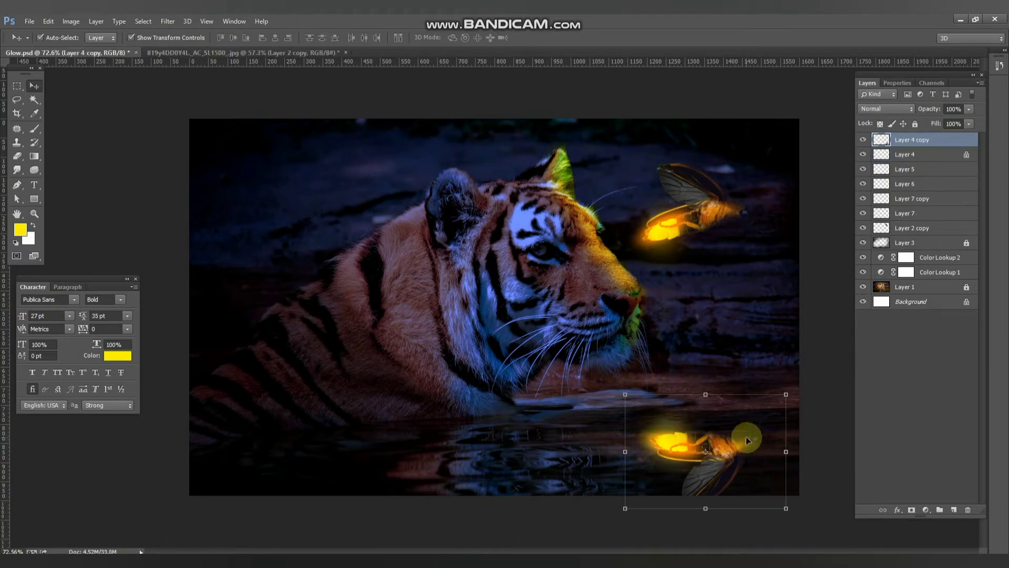
Apply Filter > Blur > Motion Blur with Distance 50 to the firefly reflection
click(168, 21)
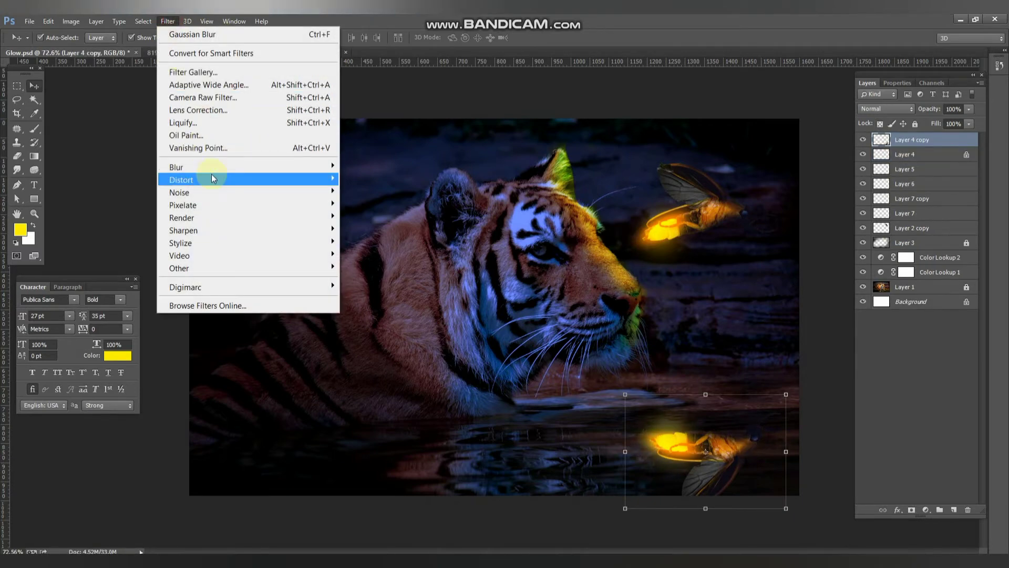
mouse_move(176, 167)
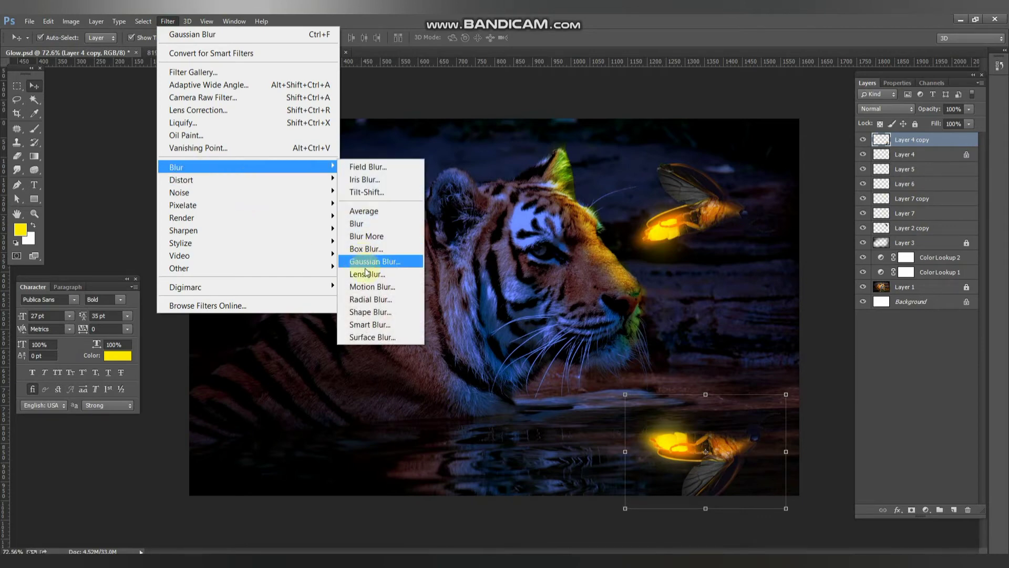
click(373, 288)
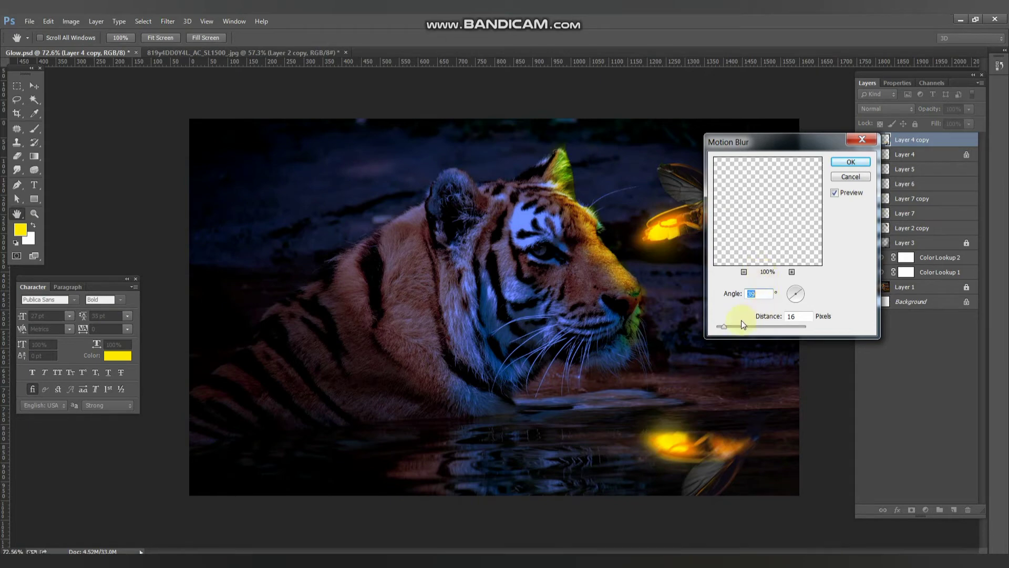
click(742, 325)
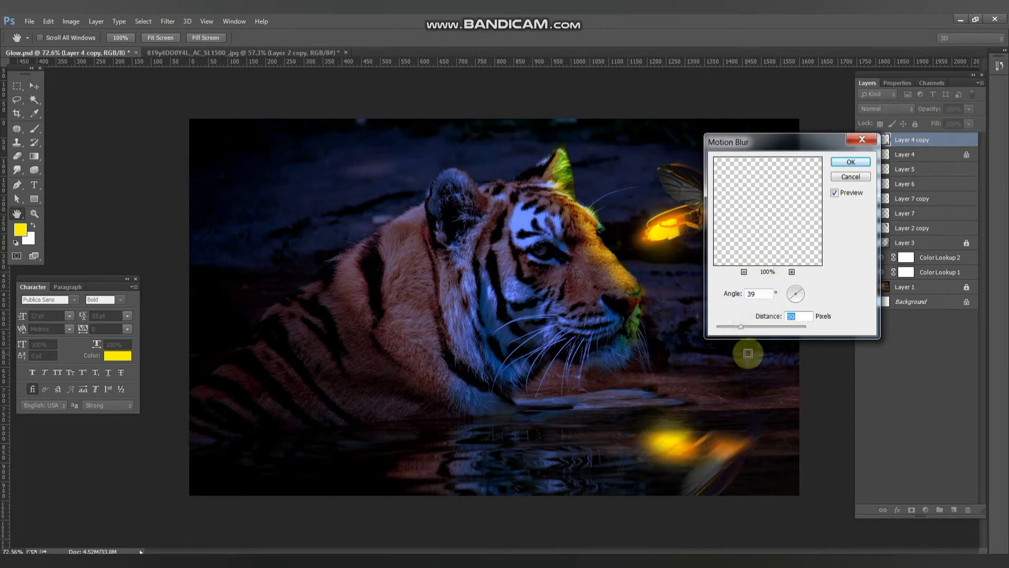
click(850, 161)
click(888, 110)
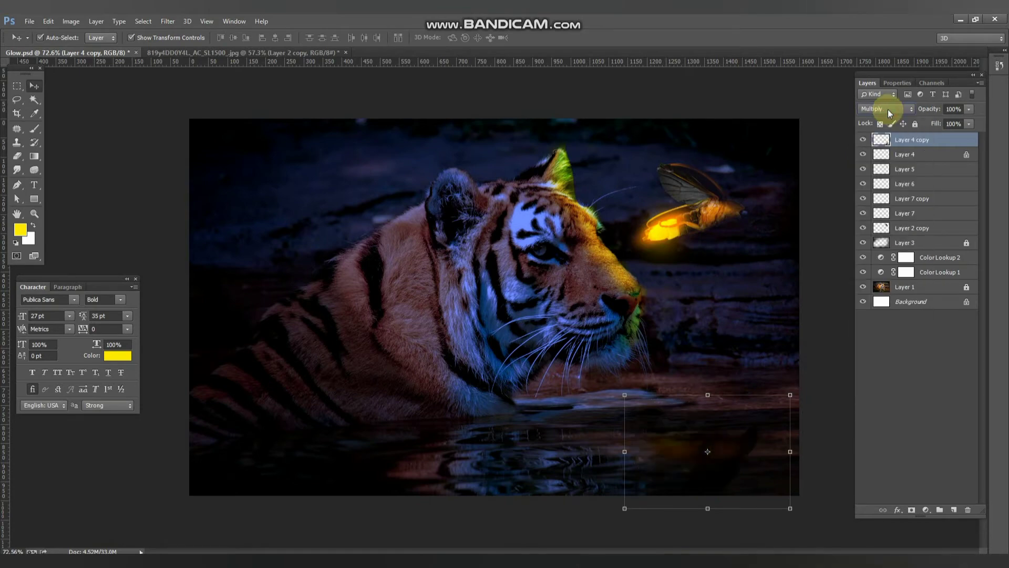
Try blend modes on the reflection and move it down the layer stack
key(Down)
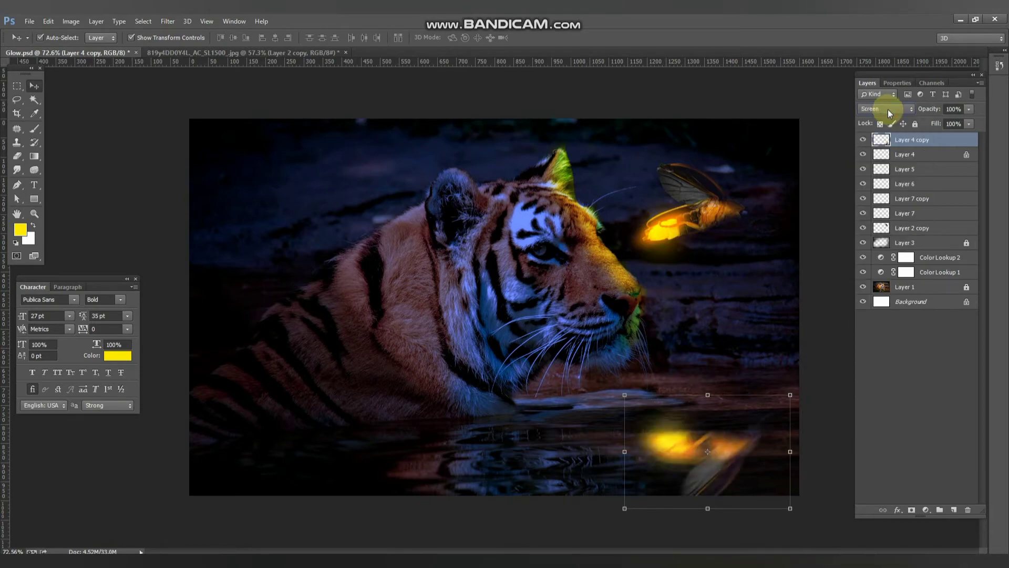
key(Down)
key(Down)
key(Down)
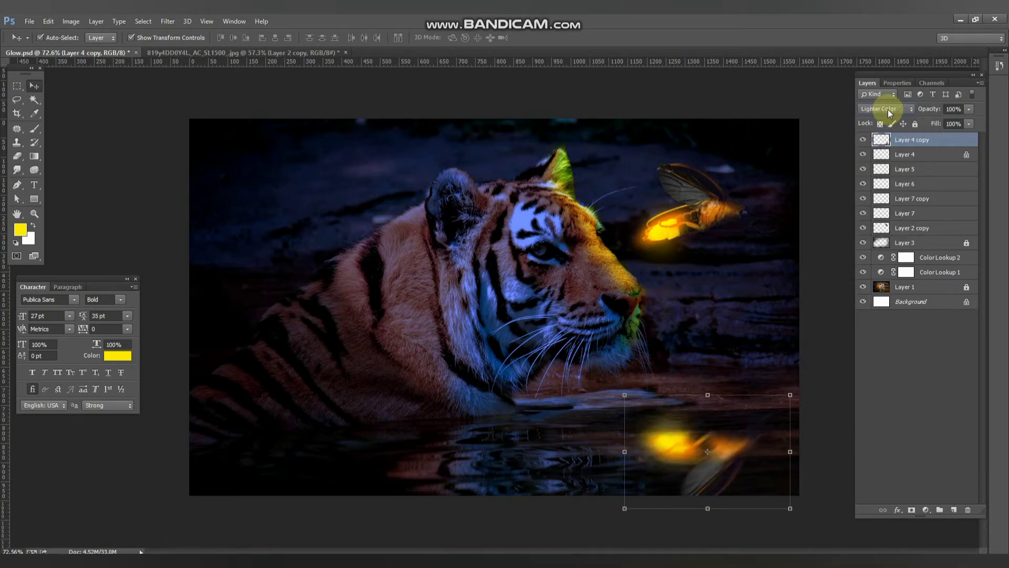
drag(894, 140, 928, 254)
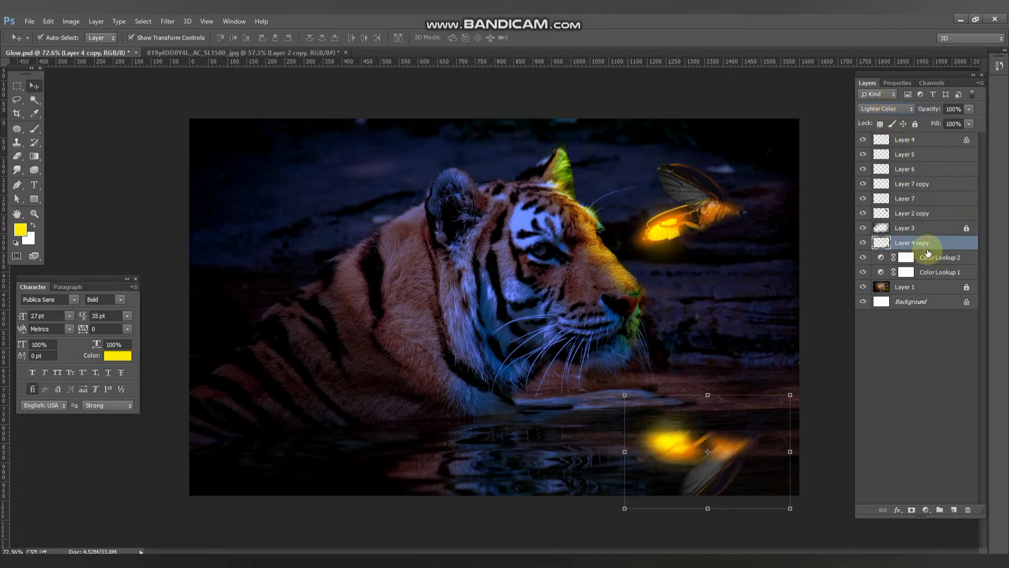
key(ctrl+bracketleft)
key(ctrl+bracketleft)
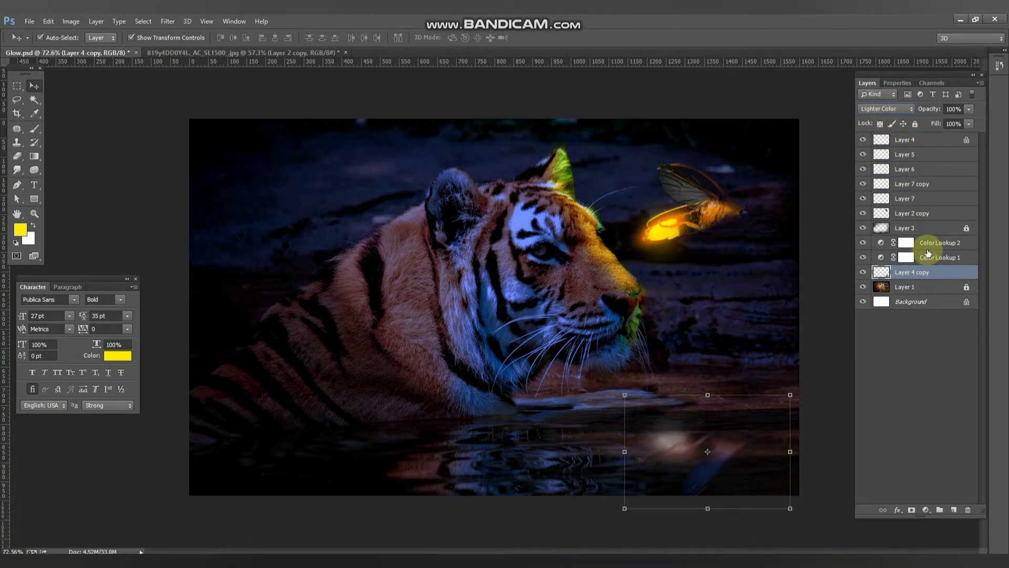
Set the reflection to Exclusion blending and place it just above Color Lookup 1
click(885, 108)
click(885, 108)
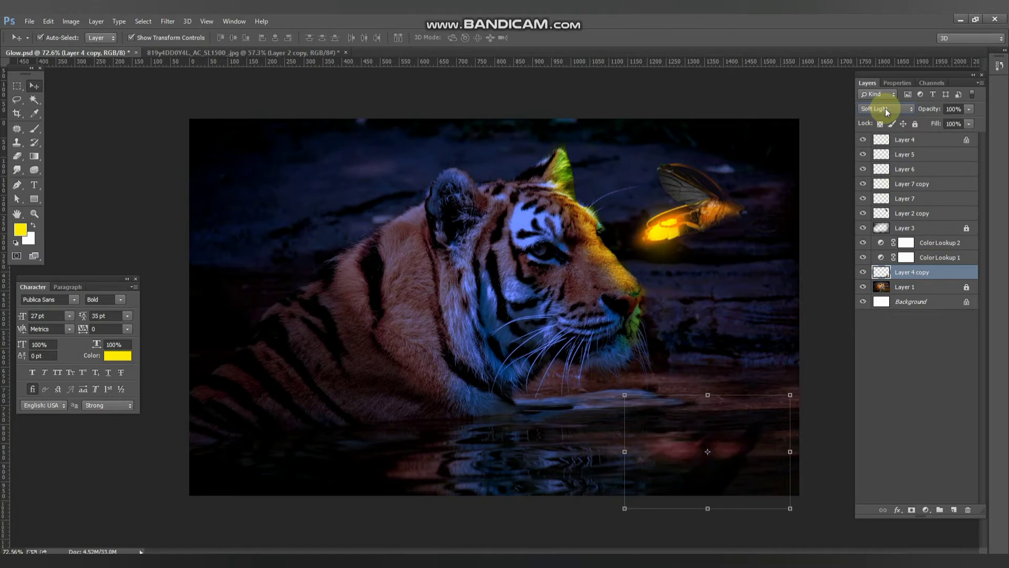
scroll(885, 108, down, 2)
scroll(885, 109, down, 2)
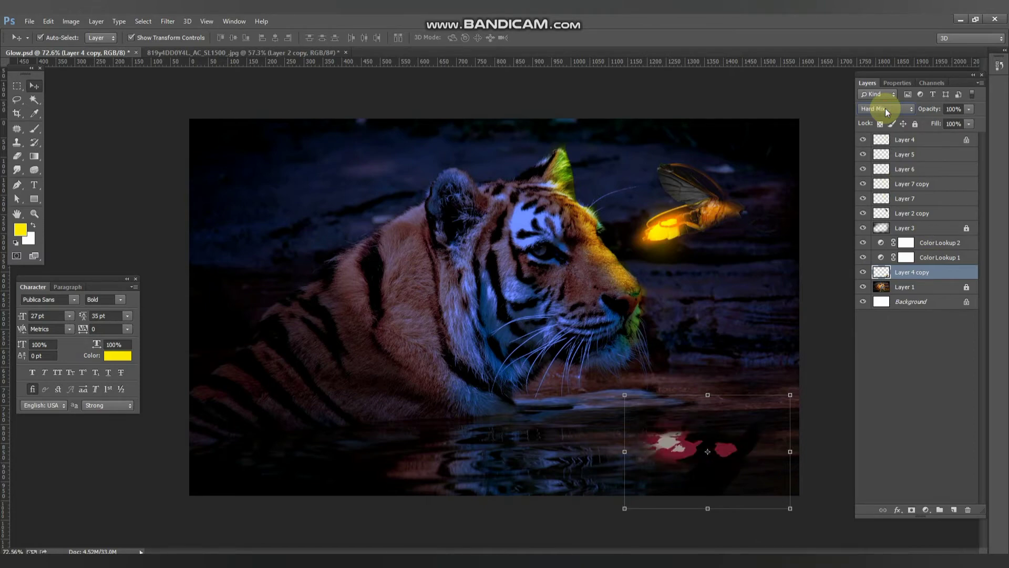
scroll(885, 109, down, 1)
scroll(885, 108, down, 1)
scroll(885, 108, down, 2)
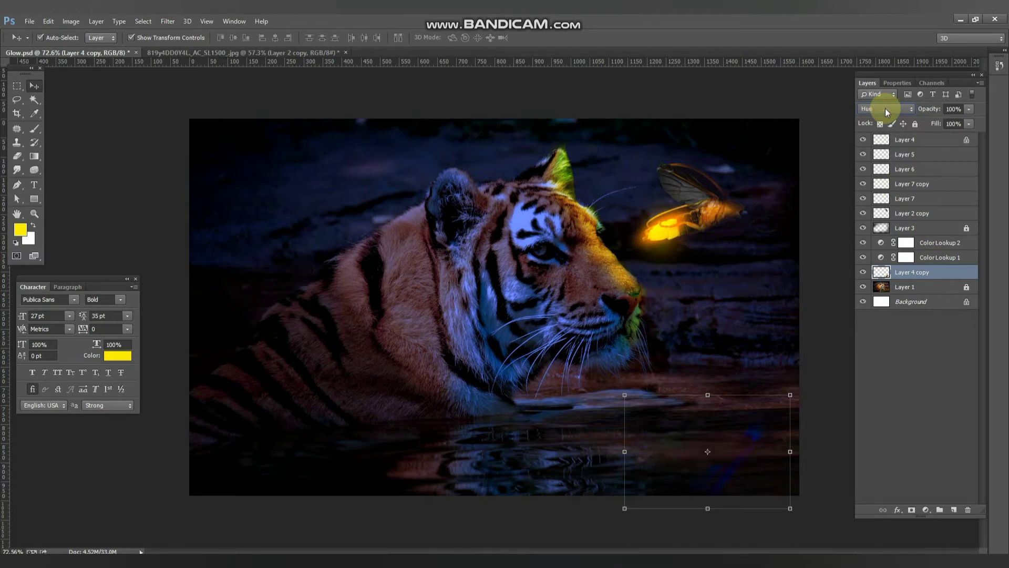
scroll(885, 108, up, 4)
scroll(885, 109, up, 2)
scroll(885, 109, up, 1)
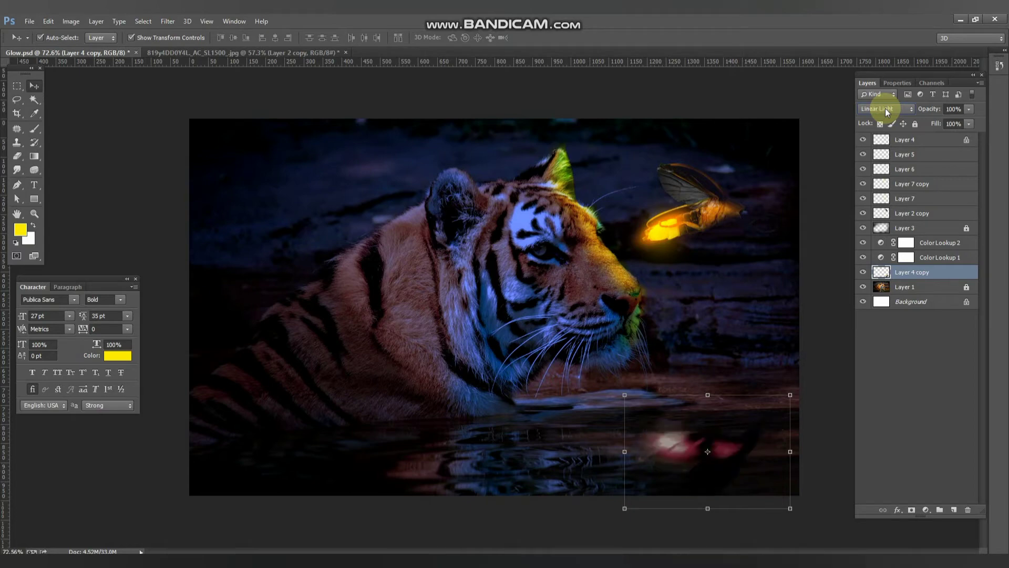
key(ctrl+bracketright)
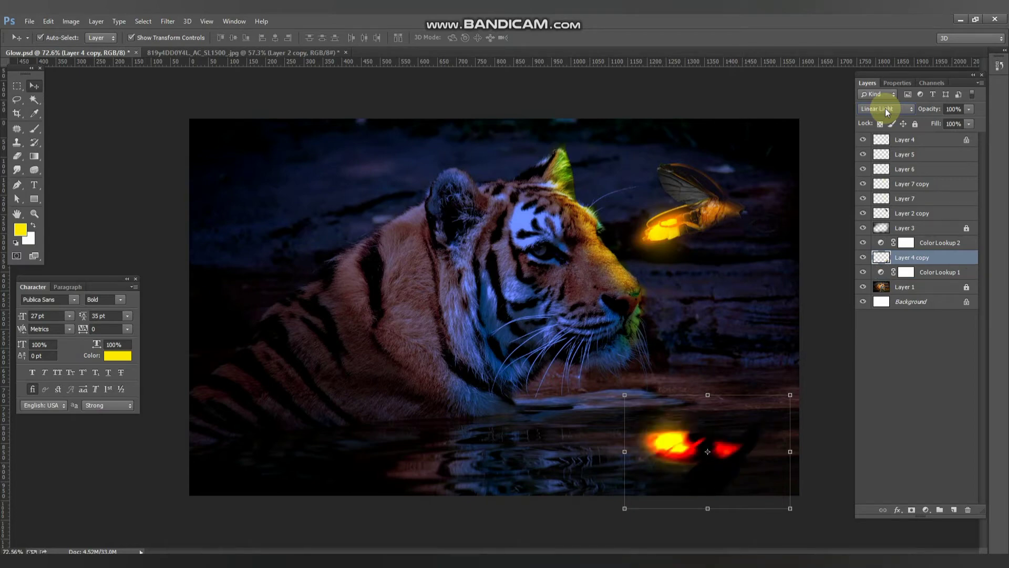
Set the reflection layer's opacity to 70% and save the document
scroll(885, 108, down, 2)
scroll(885, 109, down, 2)
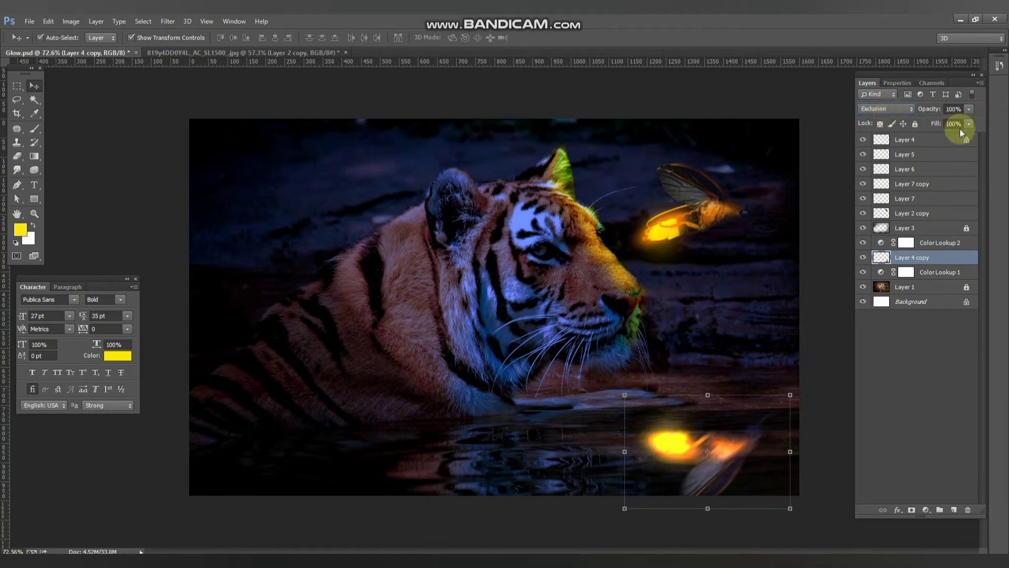
text(70)
key(Return)
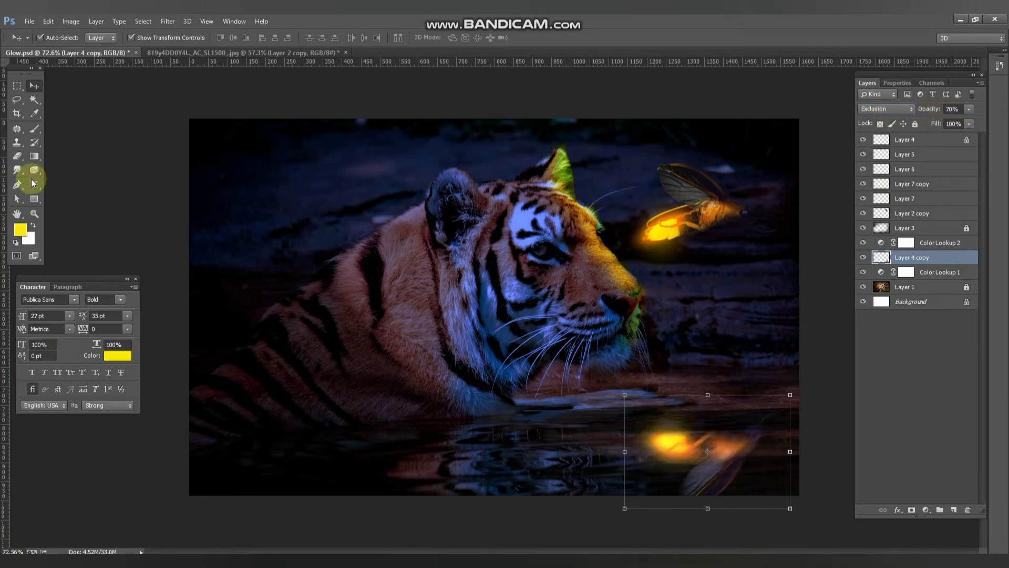
click(97, 158)
key(ctrl+s)
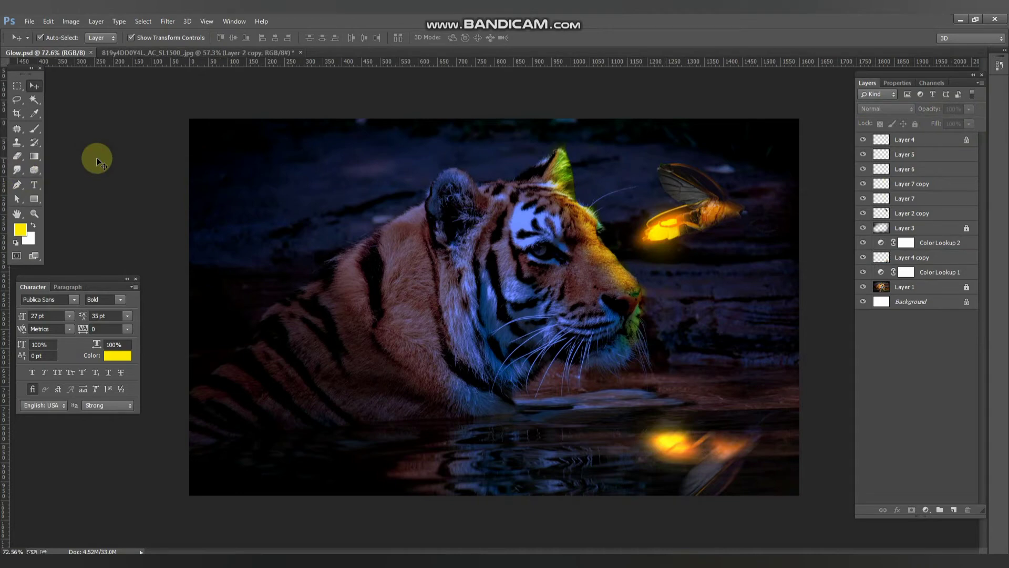
scroll(585, 216, up, 5)
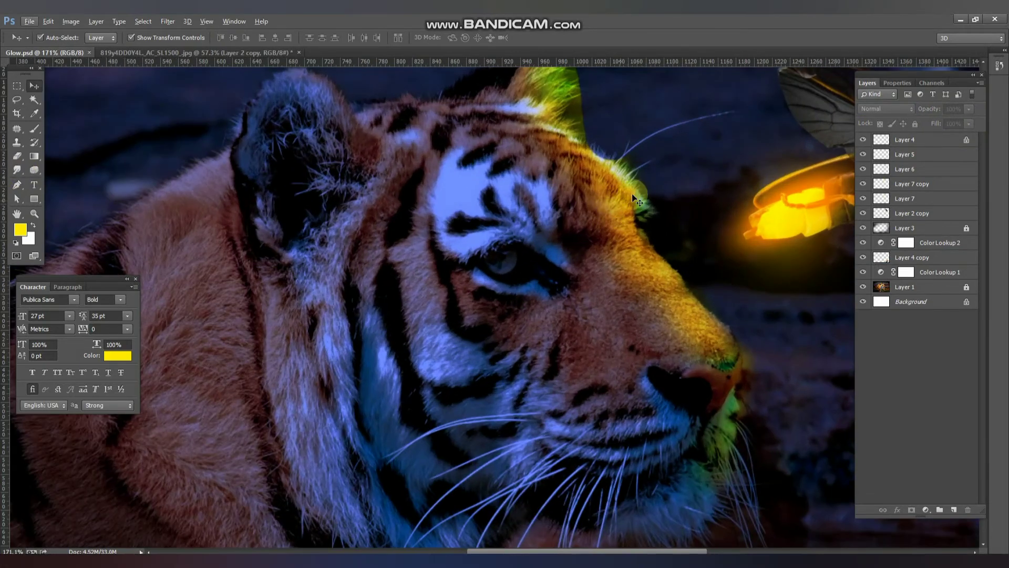
Shift the face glow onto the brow and add a Pin Light copy at 37% opacity
drag(631, 193, 534, 189)
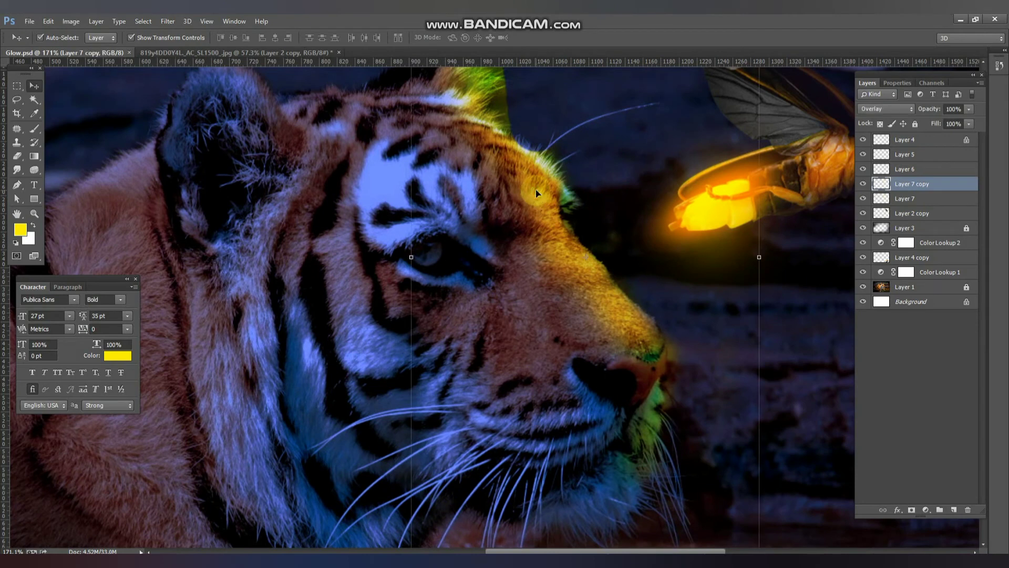
key(ctrl+j)
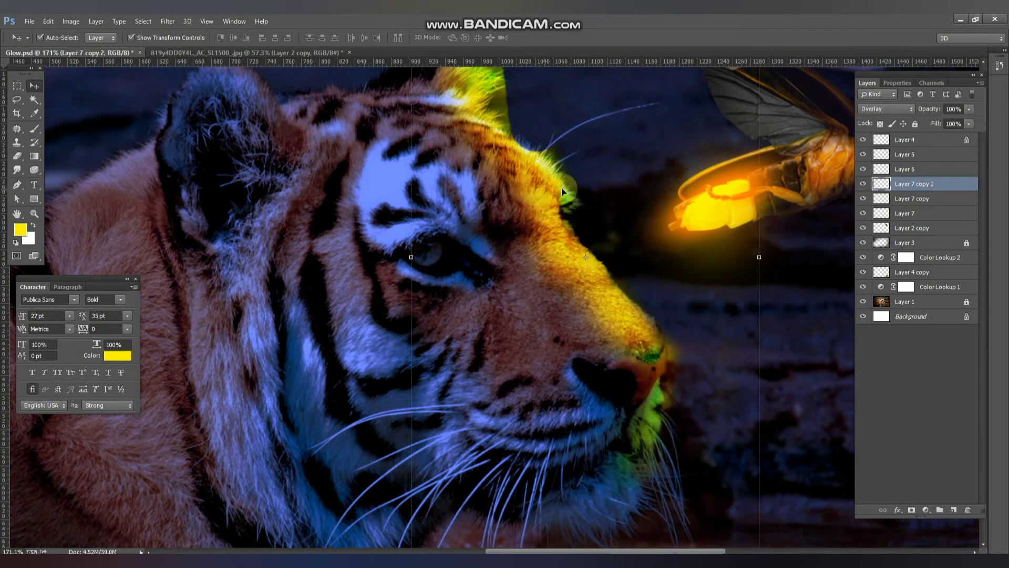
click(885, 108)
click(888, 271)
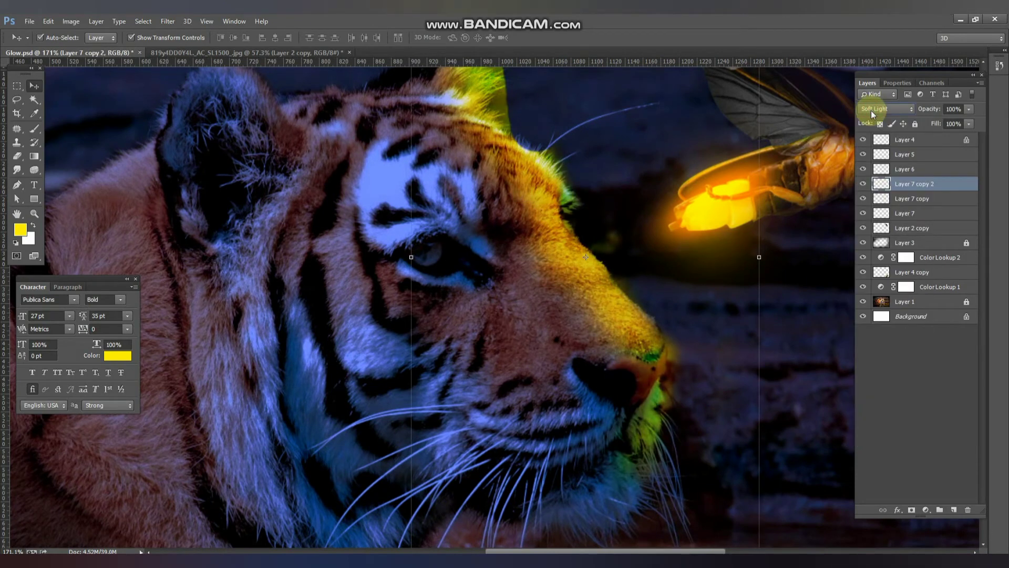
scroll(874, 109, down, 1)
scroll(874, 109, up, 1)
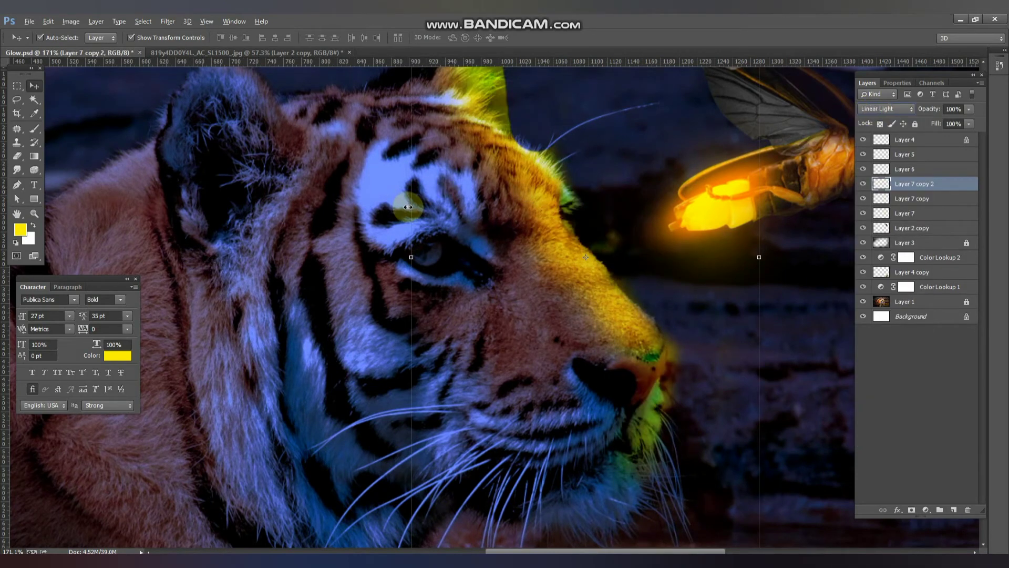
key(Down)
key(Down)
key(Down)
key(Down)
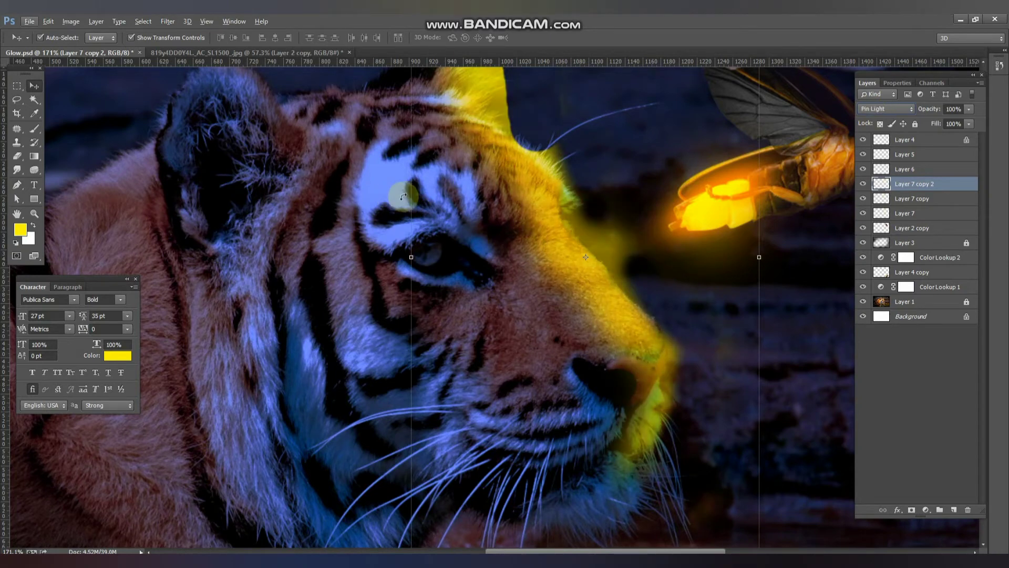
drag(915, 109, 893, 97)
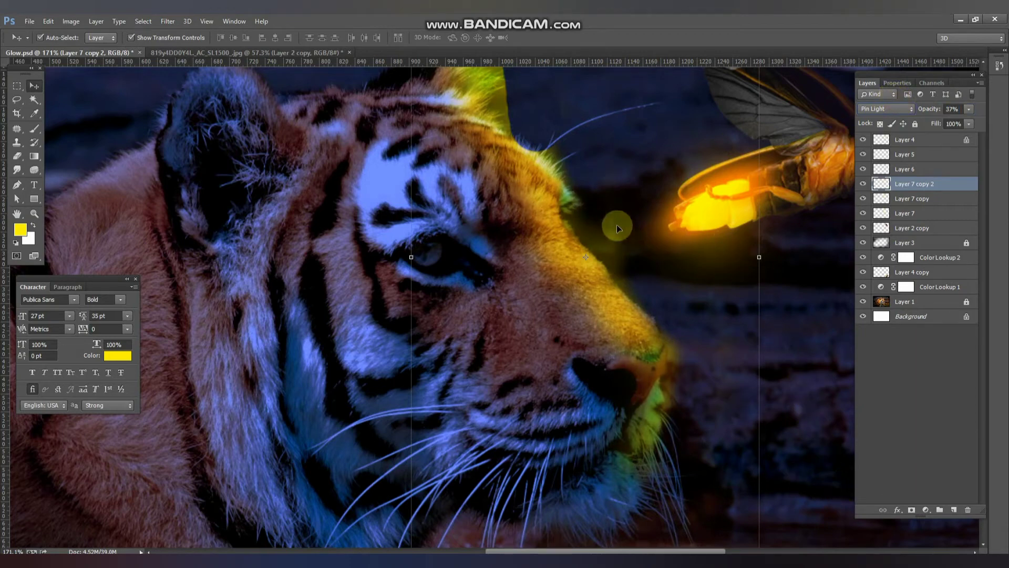
Save, then switch the glow copy's blending to Difference and deselect it
key(e)
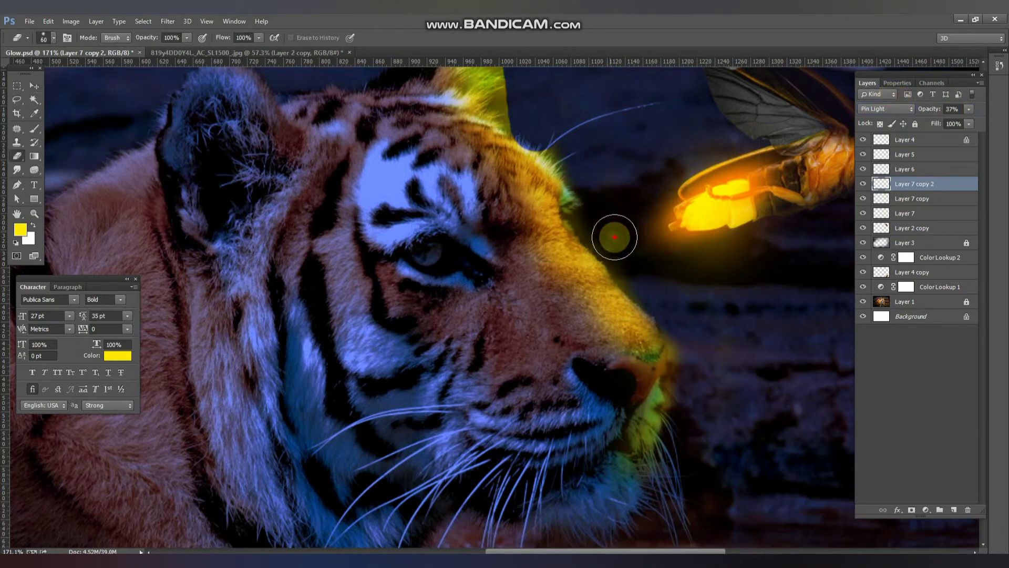
scroll(682, 263, down, 3)
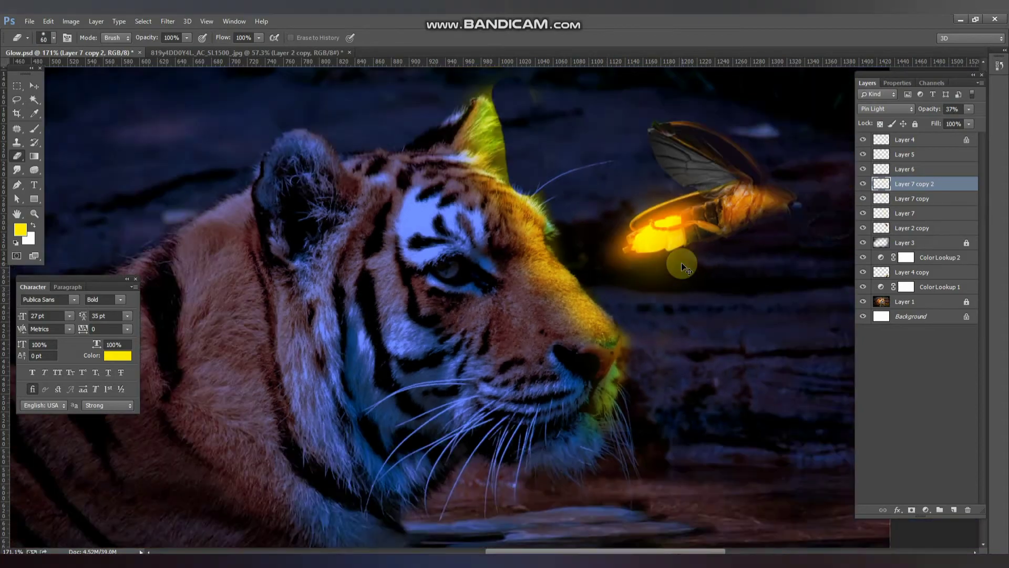
key(ctrl+s)
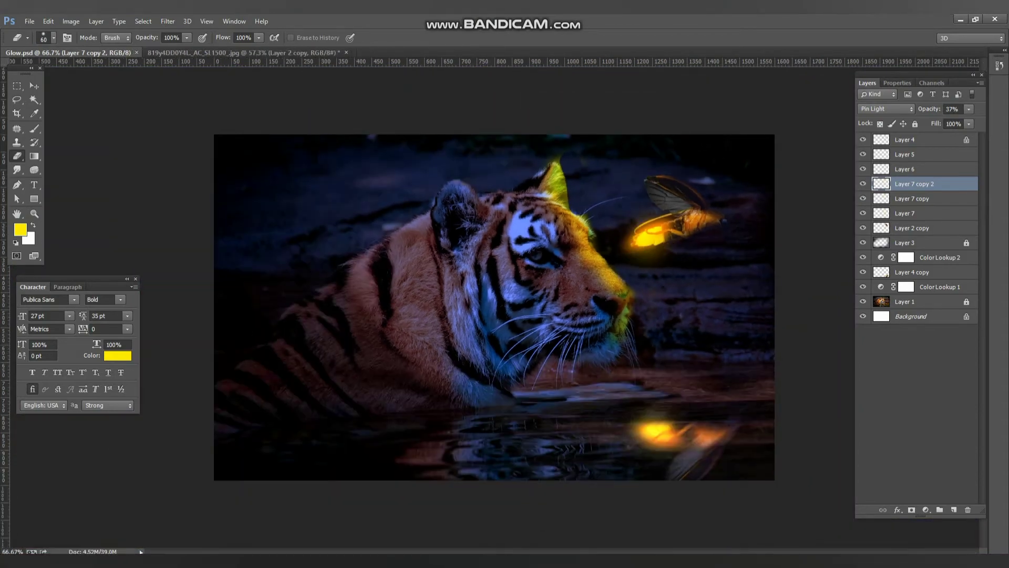
click(34, 85)
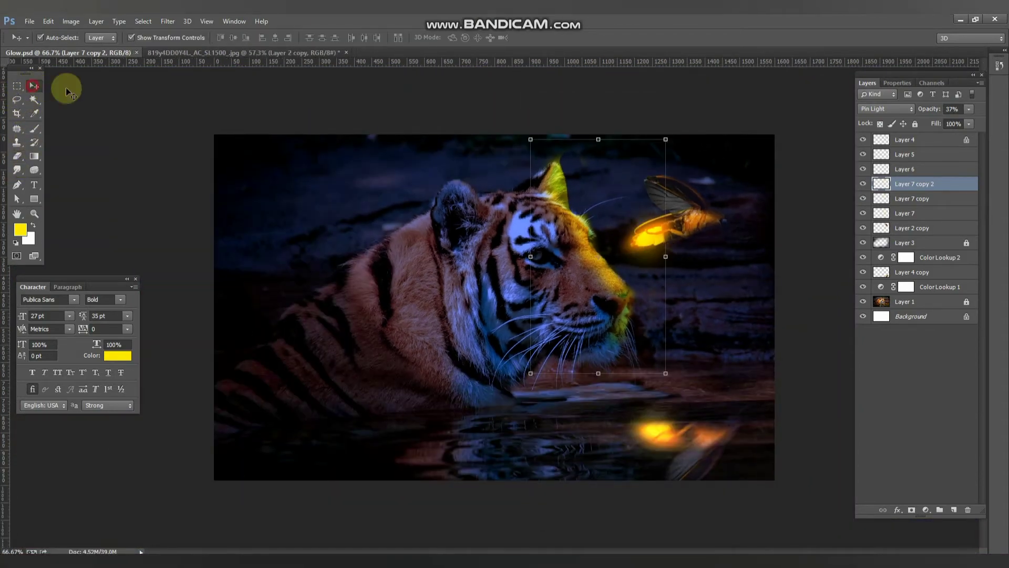
click(865, 112)
click(869, 107)
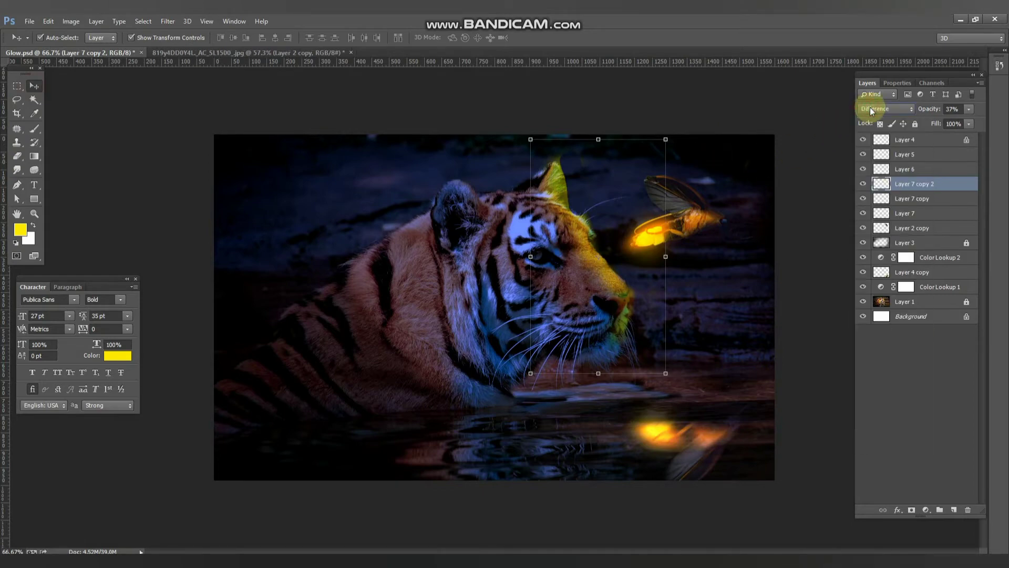
scroll(869, 107, down, 1)
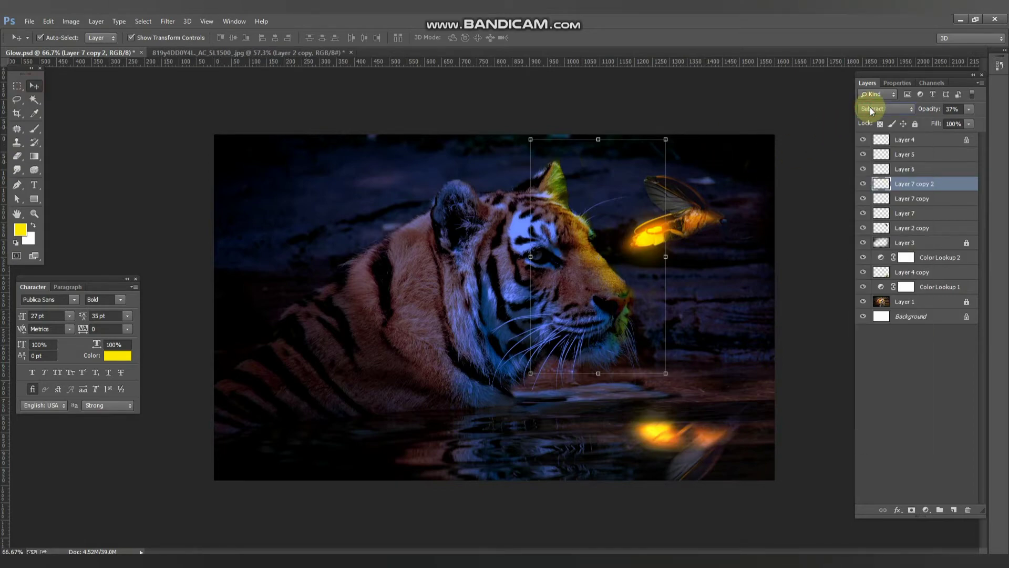
click(171, 166)
scroll(482, 194, up, 5)
scroll(486, 186, up, 3)
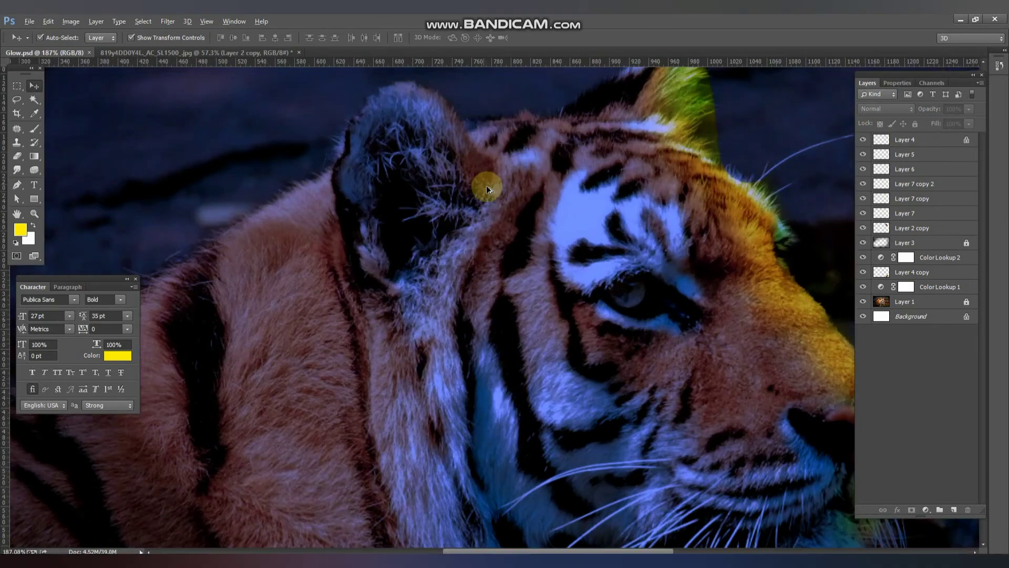
click(496, 213)
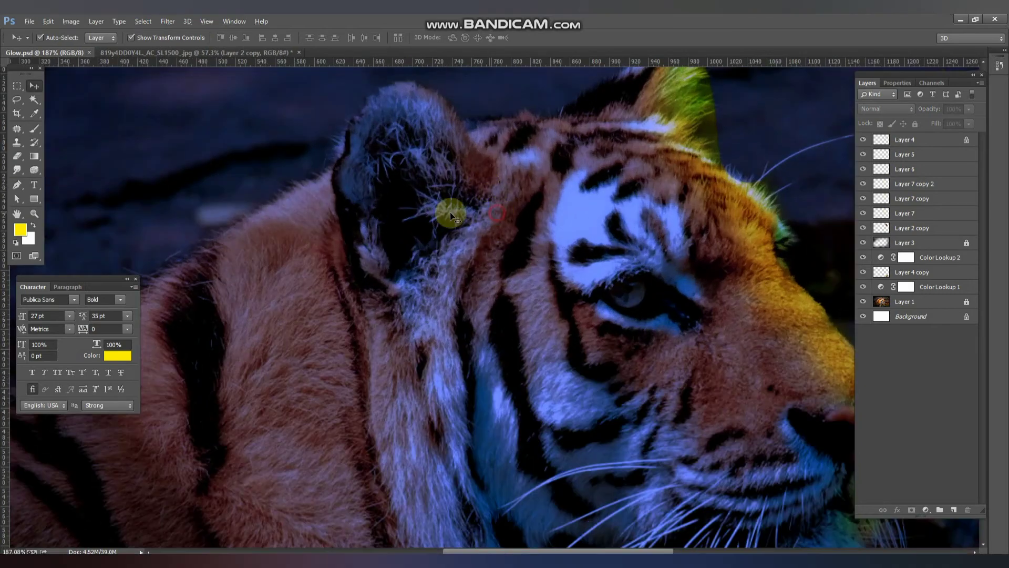
Move Layer 3 to the top, save, and add a new layer above Layer 2 copy
click(921, 247)
key(ctrl+shift+bracketright)
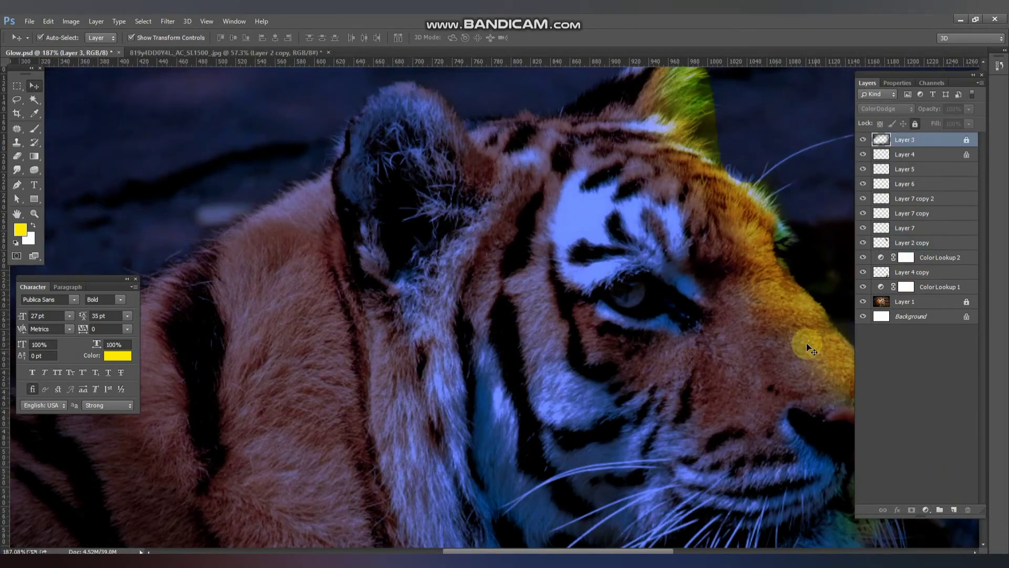
key(ctrl+s)
click(926, 245)
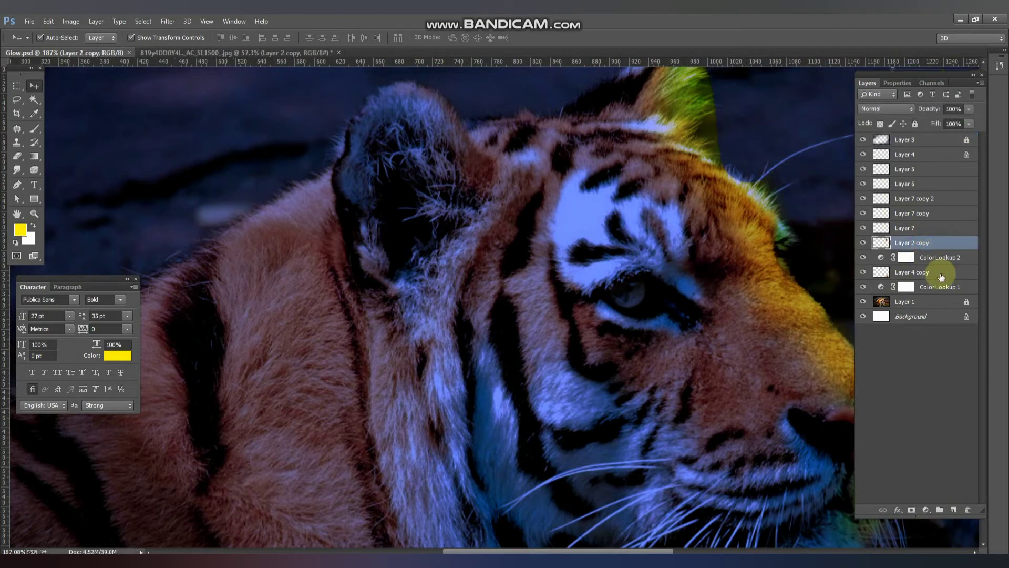
click(954, 508)
Paint yellow over the top of the ear with a size-70 soft brush, blended as Overlay
key(b)
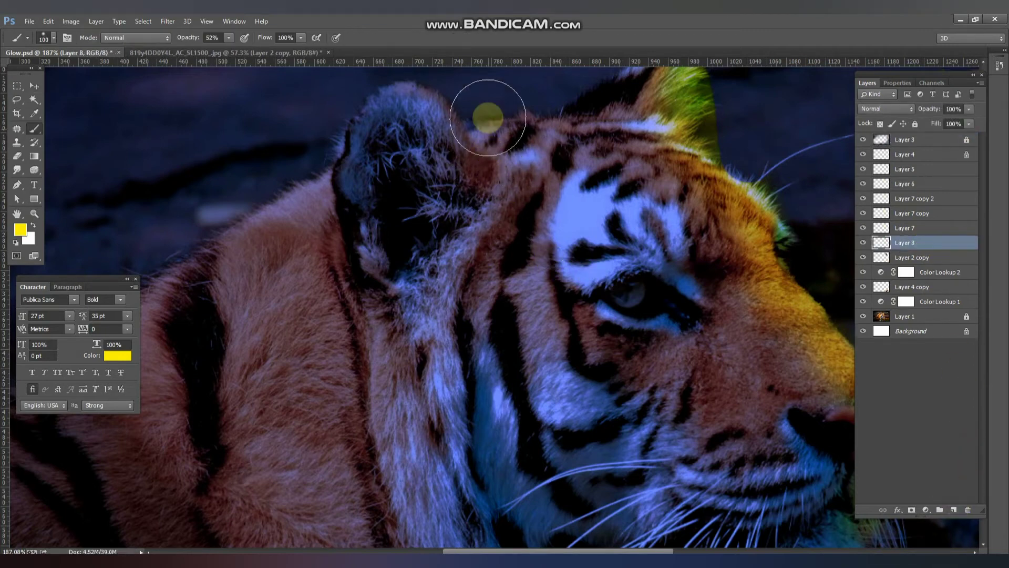
key(bracketleft)
key(bracketleft)
key(bracketleft)
drag(428, 100, 487, 183)
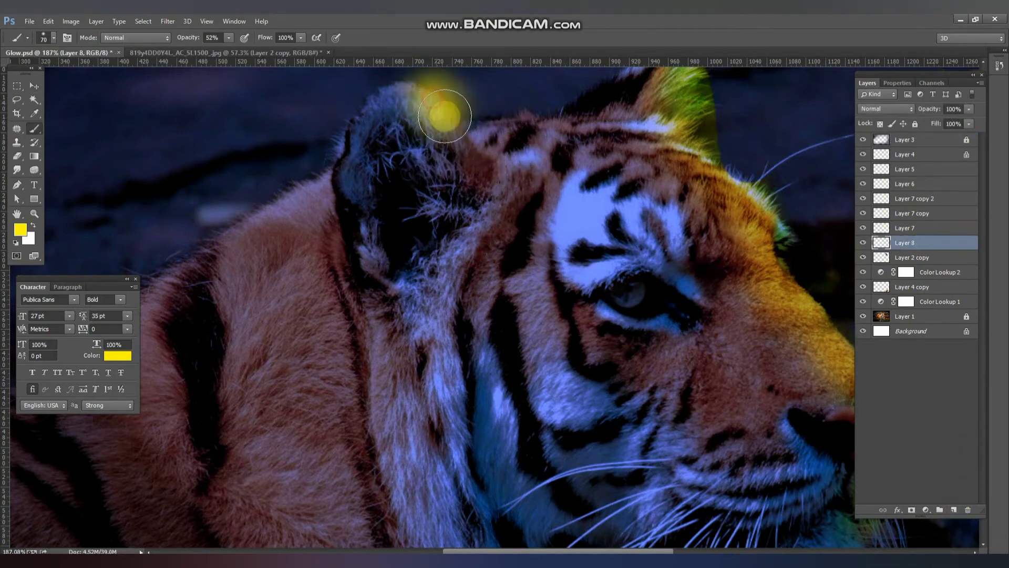
click(891, 107)
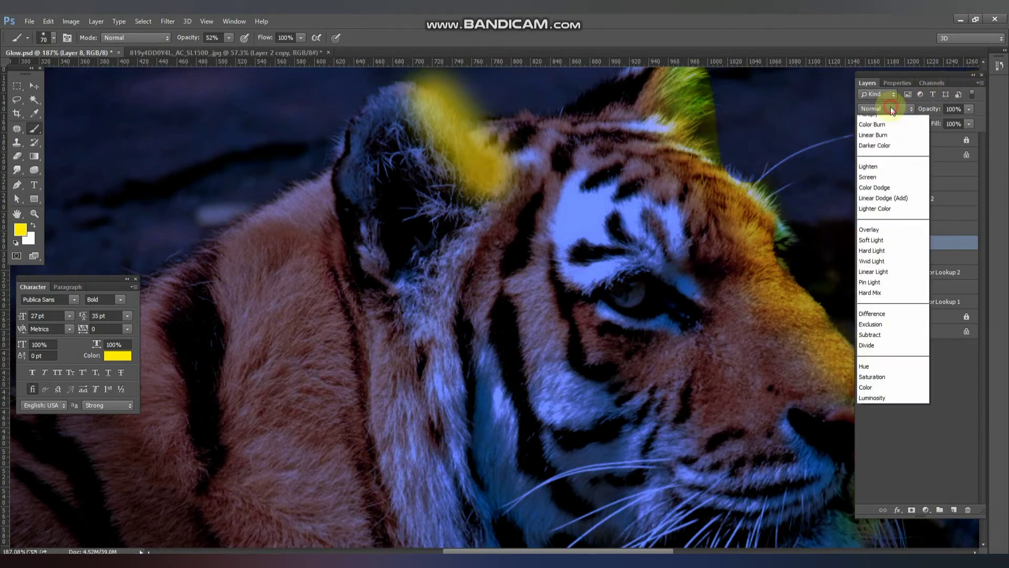
key(Down)
key(Down)
key(Return)
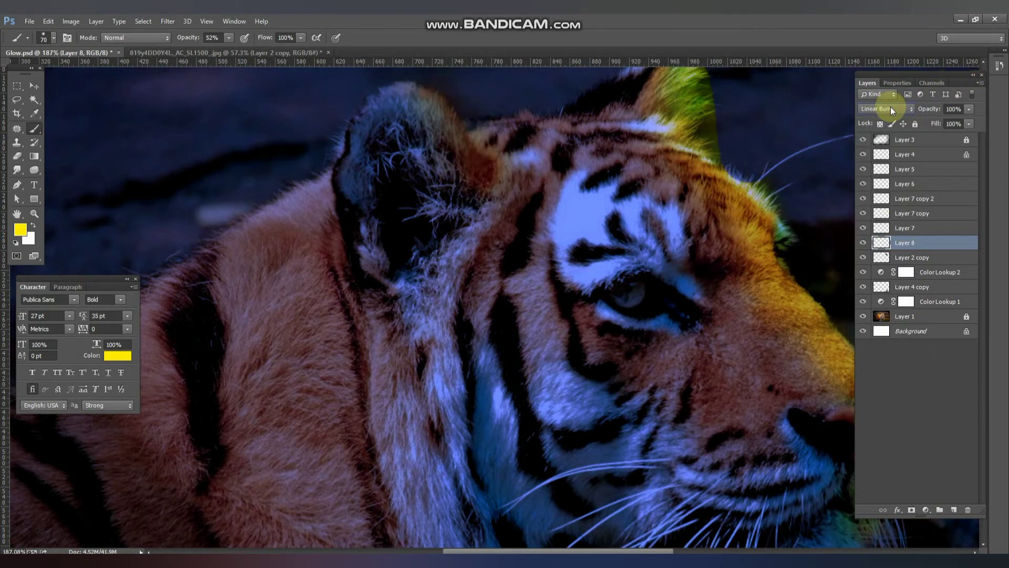
key(Down)
key(Down)
key(Down)
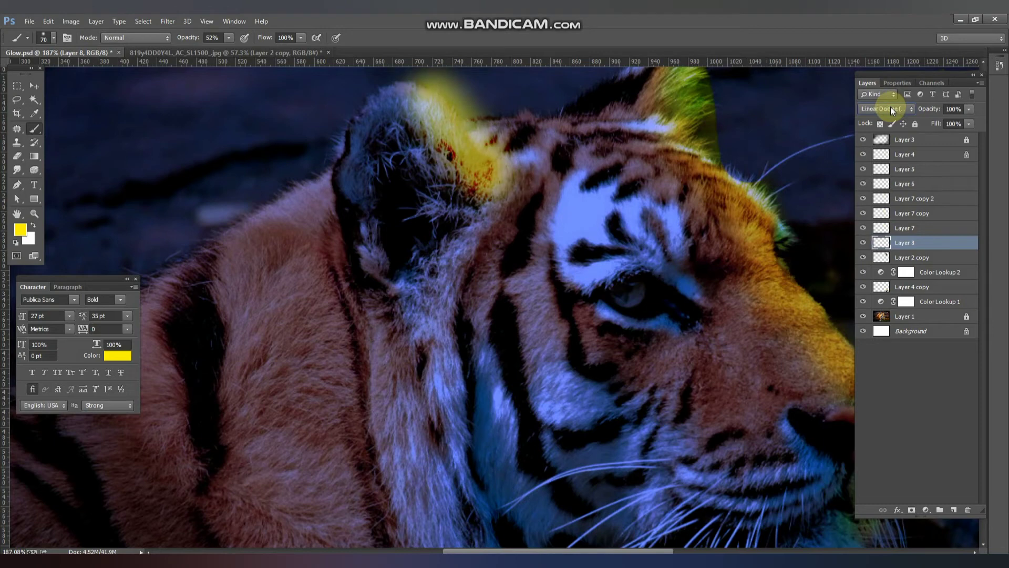
key(Down)
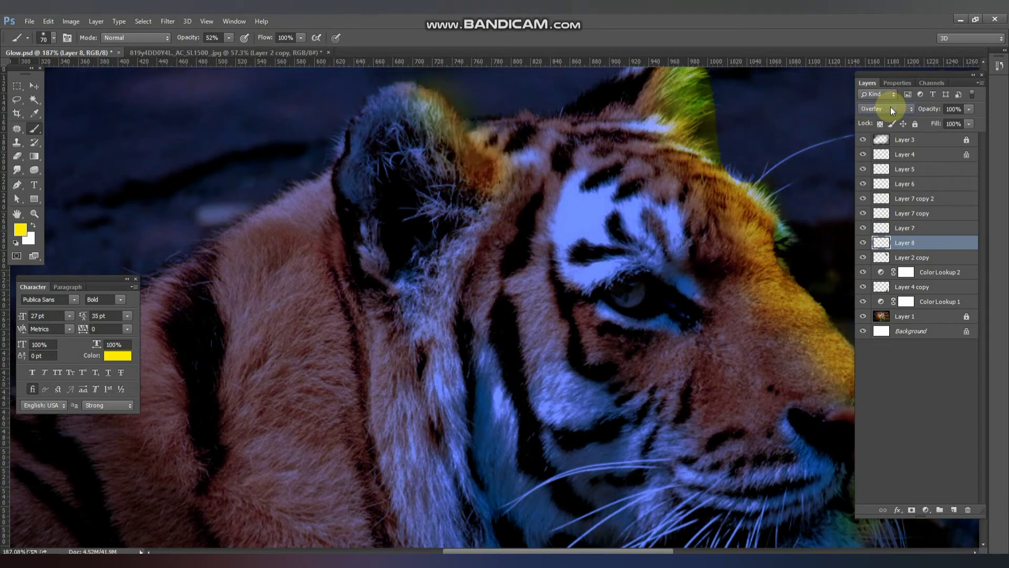
Duplicate the ear glow as Layer 8 copy and fit the image in view
key(ctrl+j)
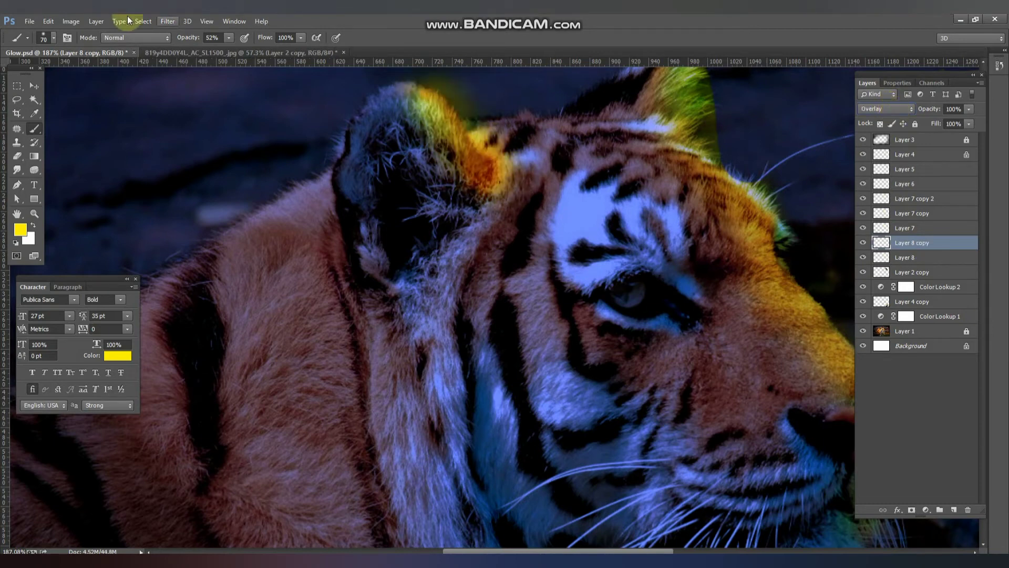
click(36, 84)
key(ctrl+0)
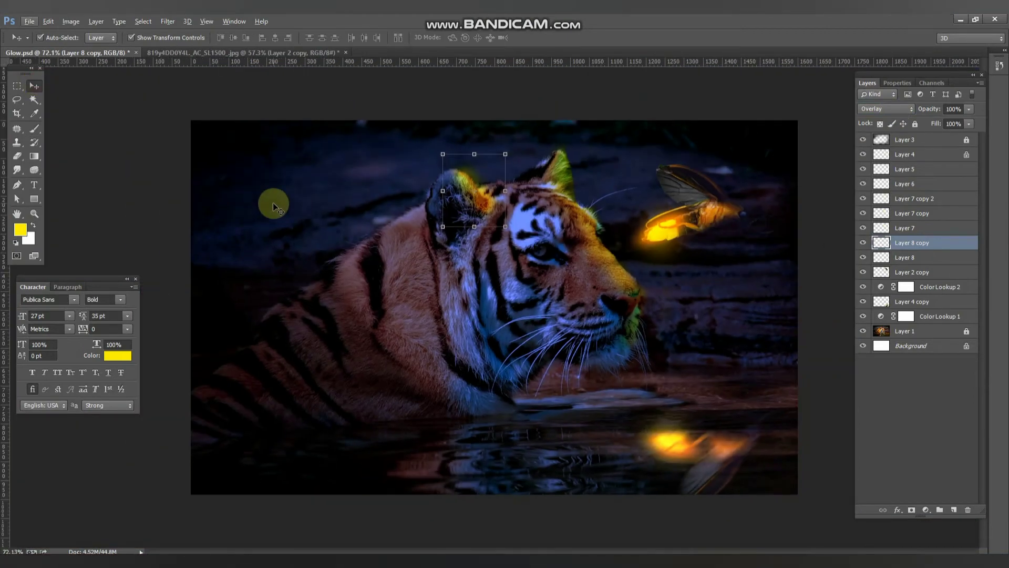
Save the document and select the darkening layer Layer 7 copy 2
key(ctrl+s)
click(127, 178)
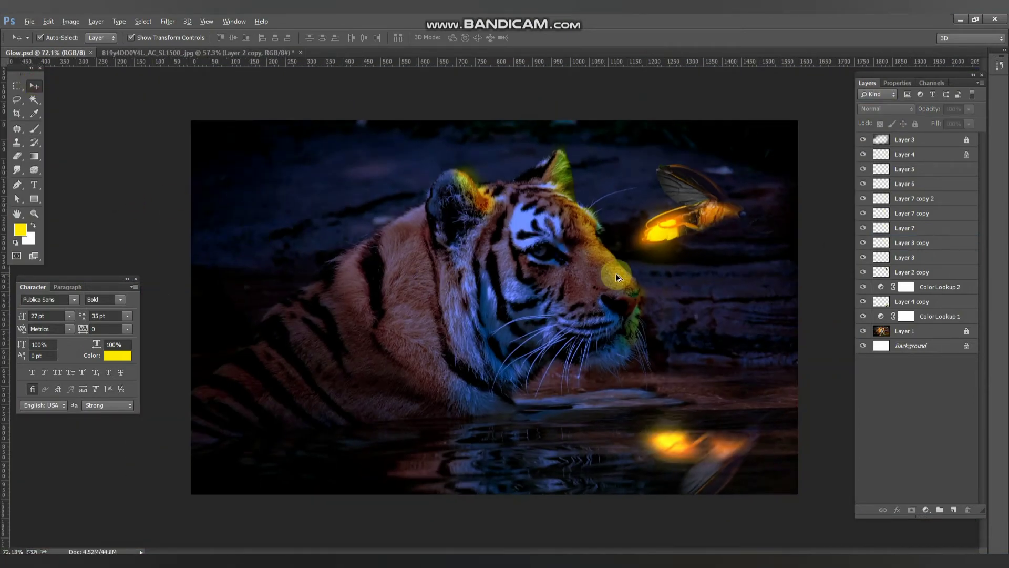
alt+scroll(616, 273, up, 3)
alt+scroll(663, 264, down, 4)
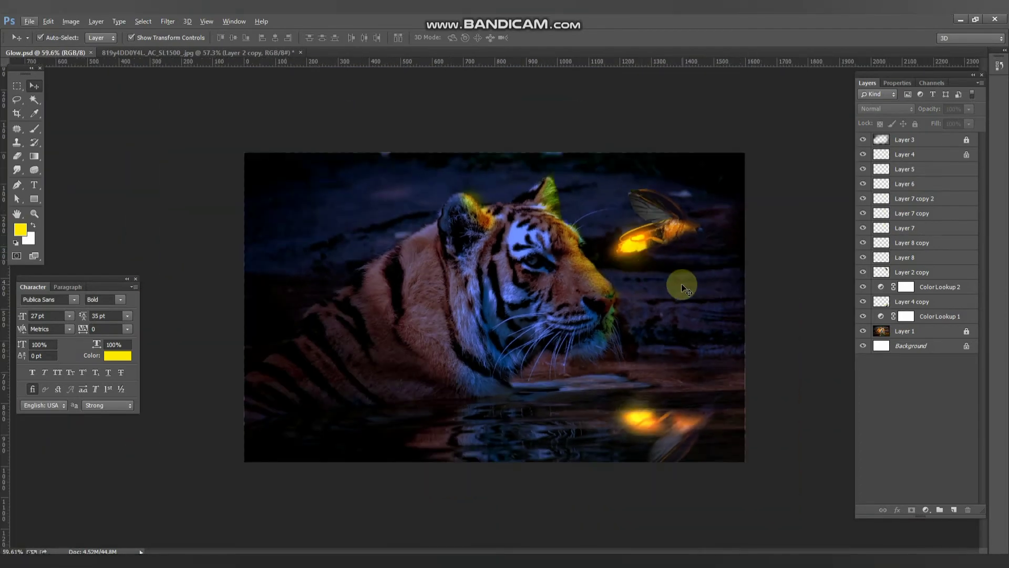
click(649, 238)
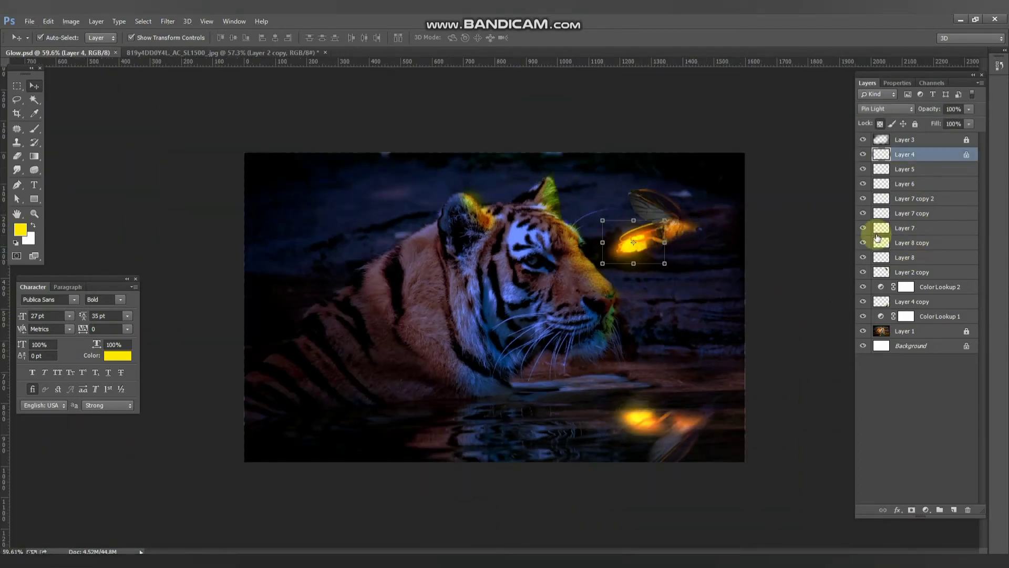
click(914, 199)
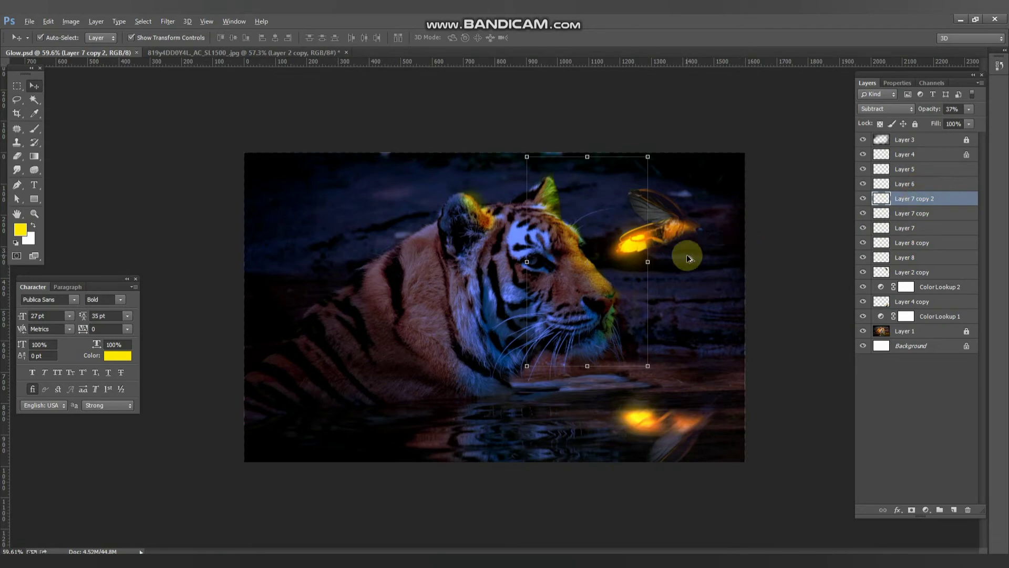
Dab a size-500 brush over the glow around the firefly
key(b)
alt+scroll(609, 275, up, 5)
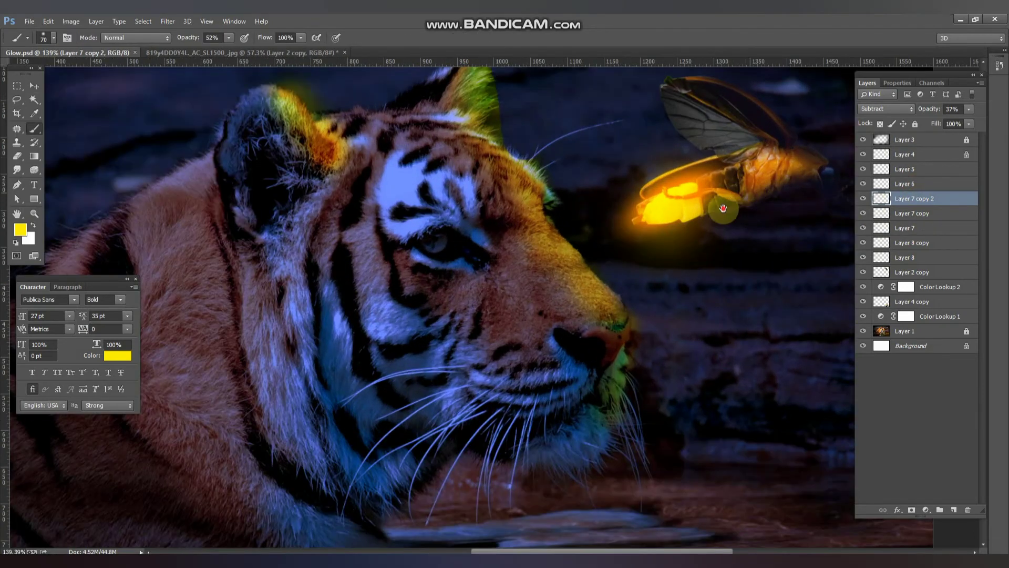
drag(724, 208, 553, 271)
key(bracketright)
key(bracketright)
key(bracketright)
scroll(526, 271, up, 1)
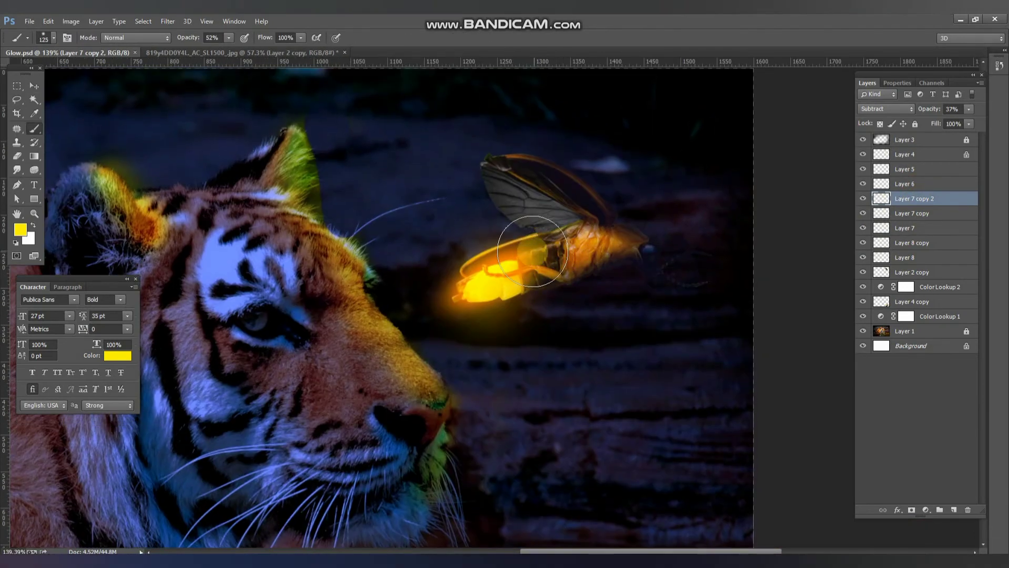
click(510, 268)
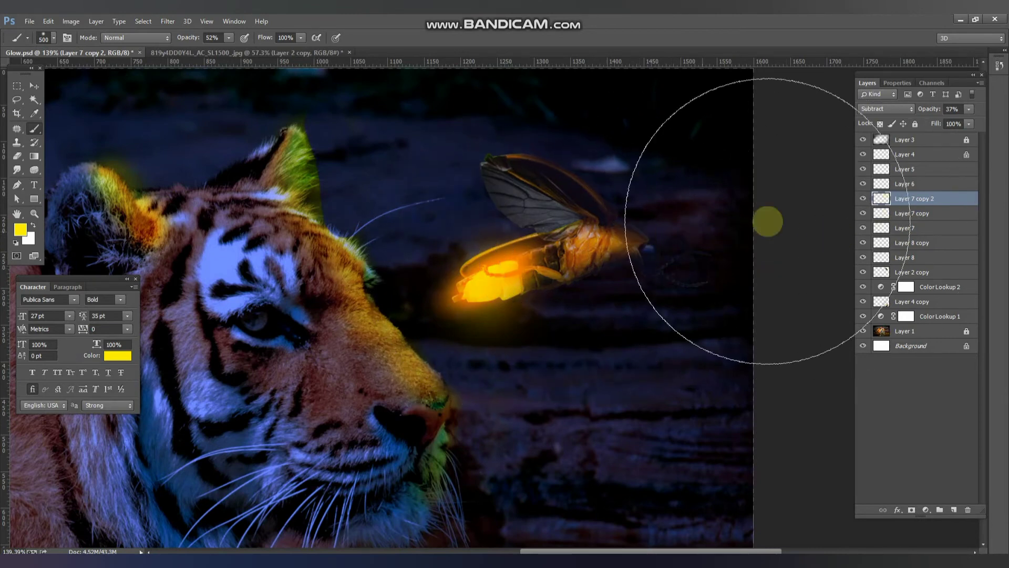
Raise Layer 7 copy 2 to 100% opacity, undoing the trial strokes on the firefly
drag(928, 112, 962, 112)
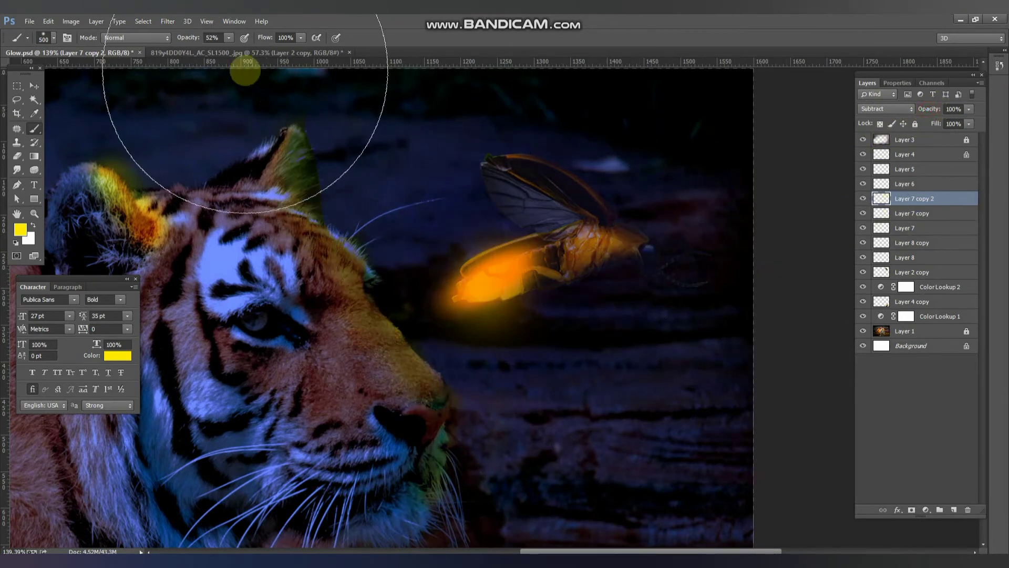
drag(185, 37, 237, 37)
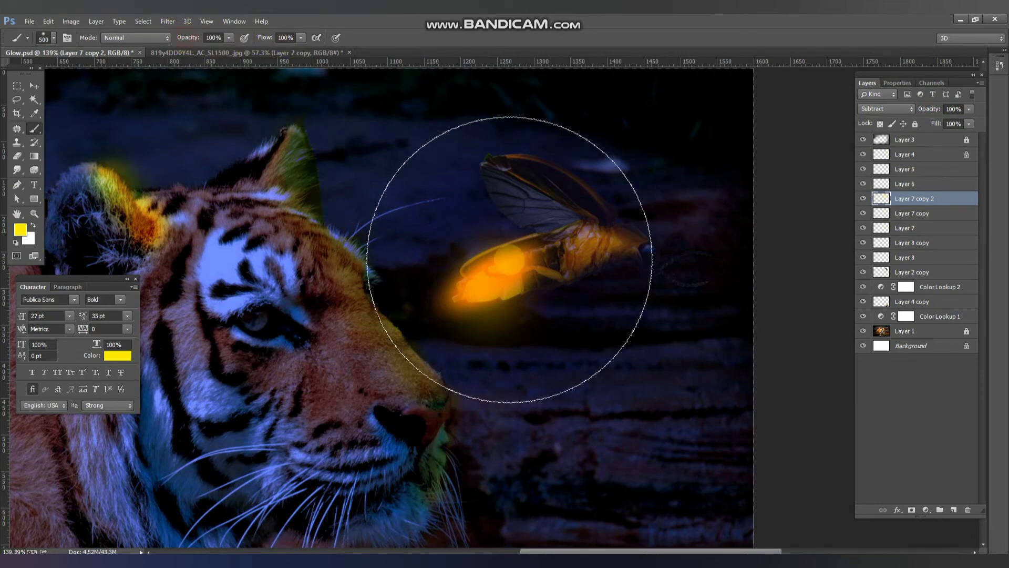
mouse_move(518, 236)
mouse_down()
mouse_move(542, 271)
mouse_move(597, 282)
mouse_up()
key(ctrl+z)
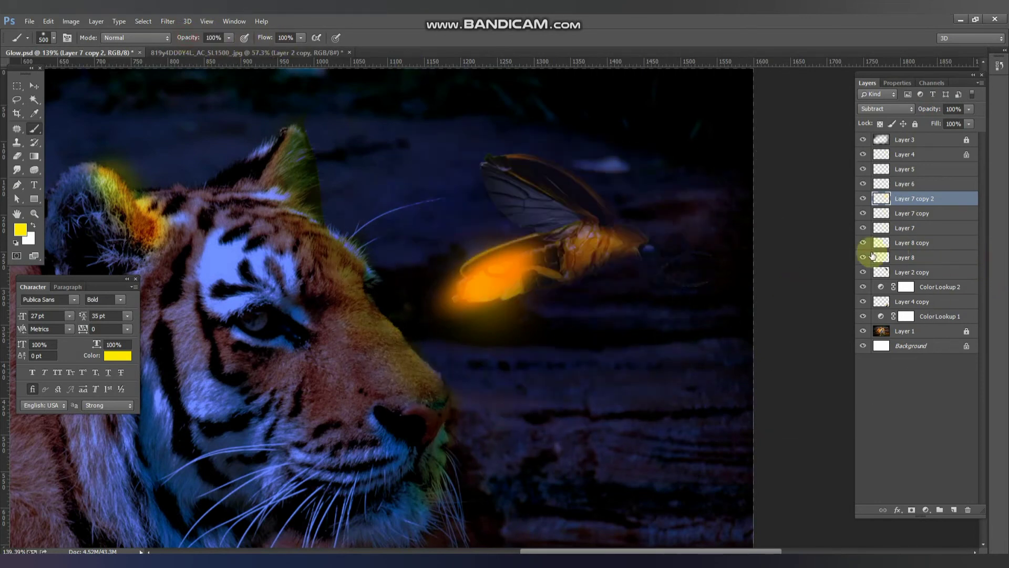
key(ctrl+alt+z)
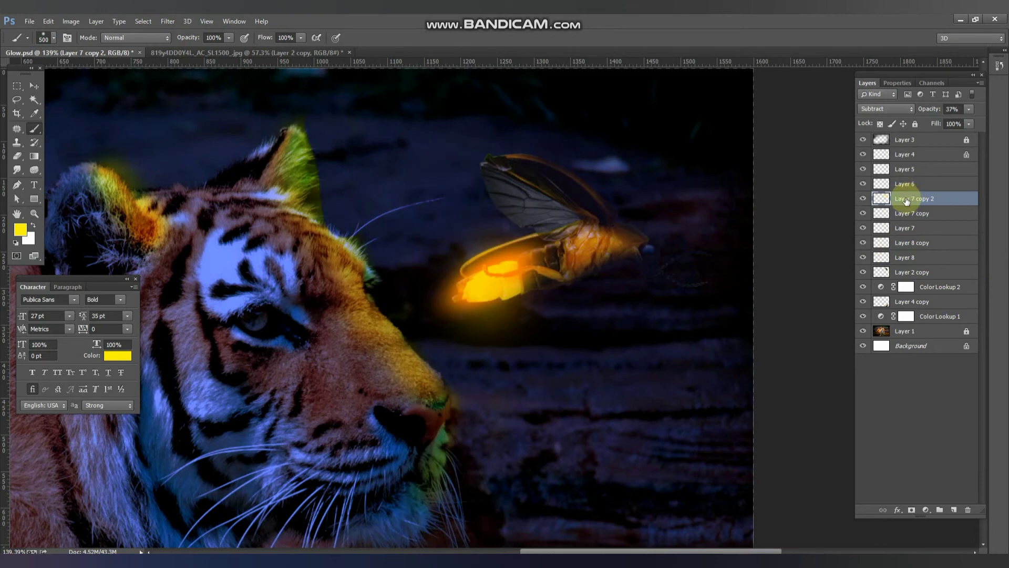
key(ctrl+shift+z)
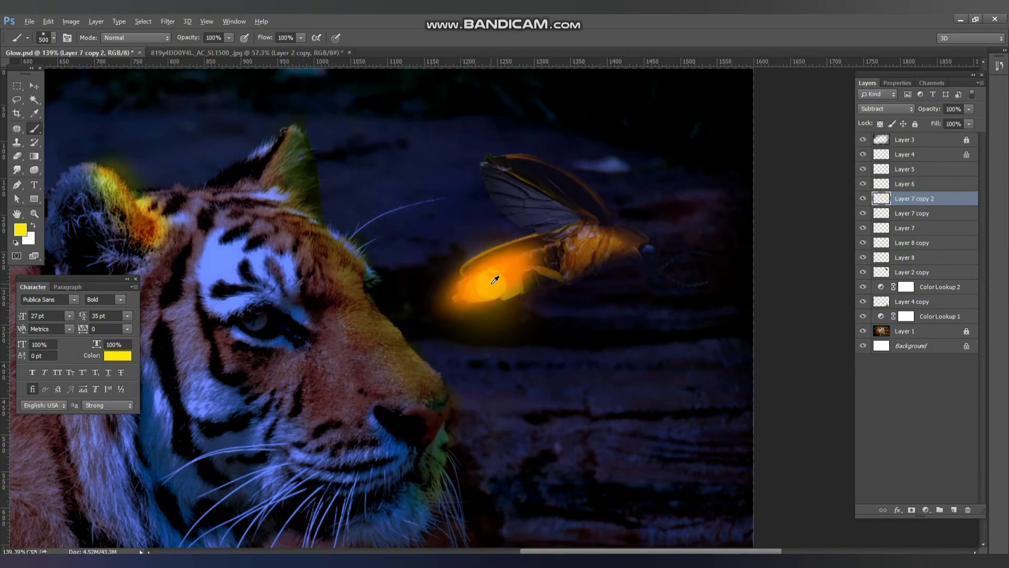
Undo the dark dabs around the firefly, compare it hidden and shown, and save
click(498, 293)
click(499, 299)
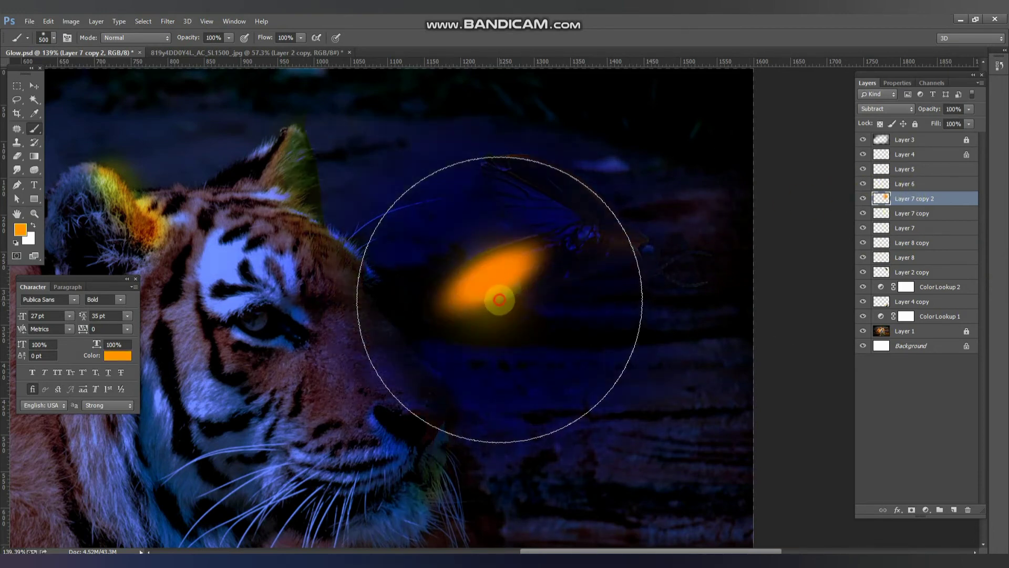
key(ctrl+alt+z)
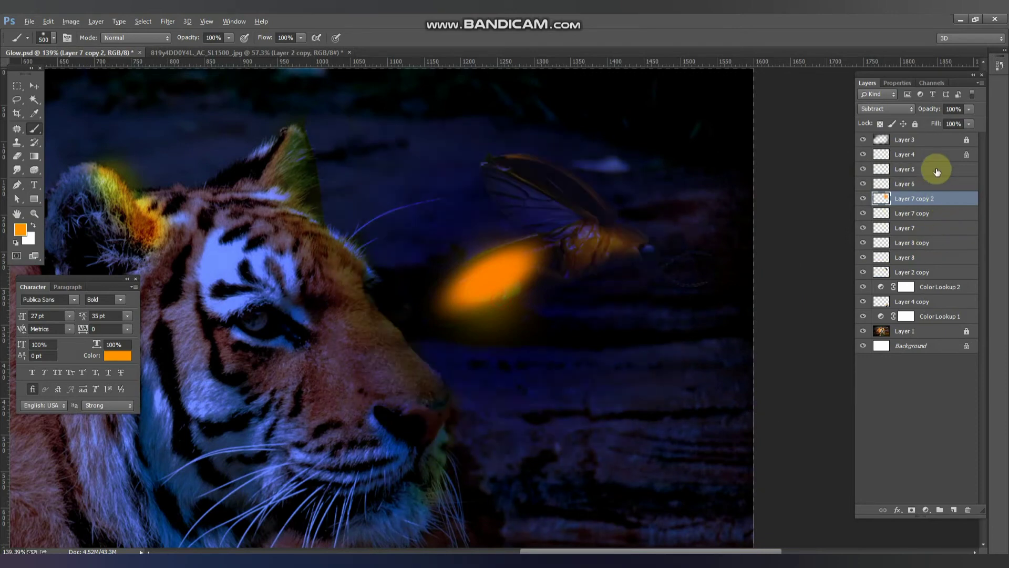
key(ctrl+alt+z)
key(ctrl+alt+z)
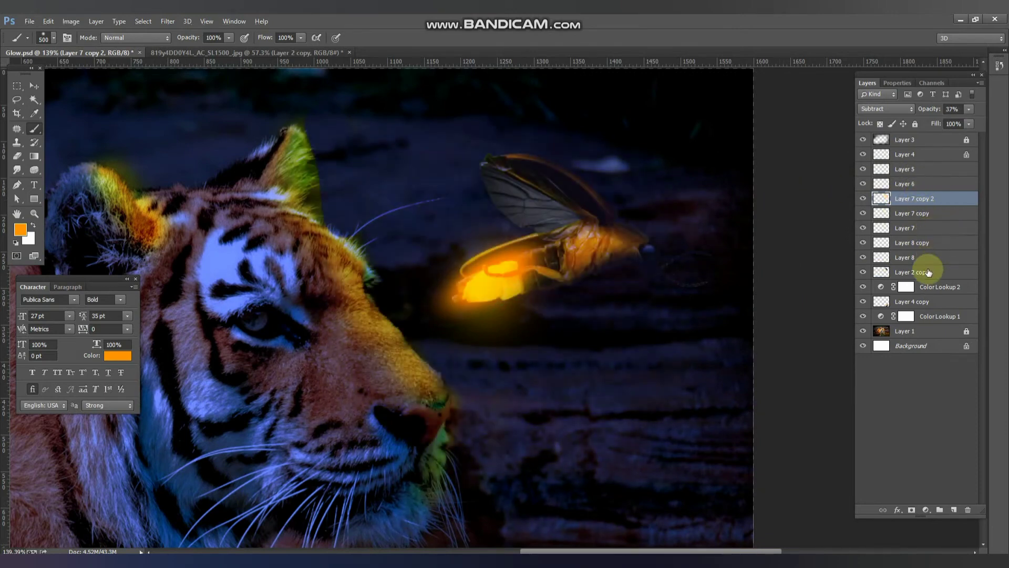
click(917, 272)
click(863, 272)
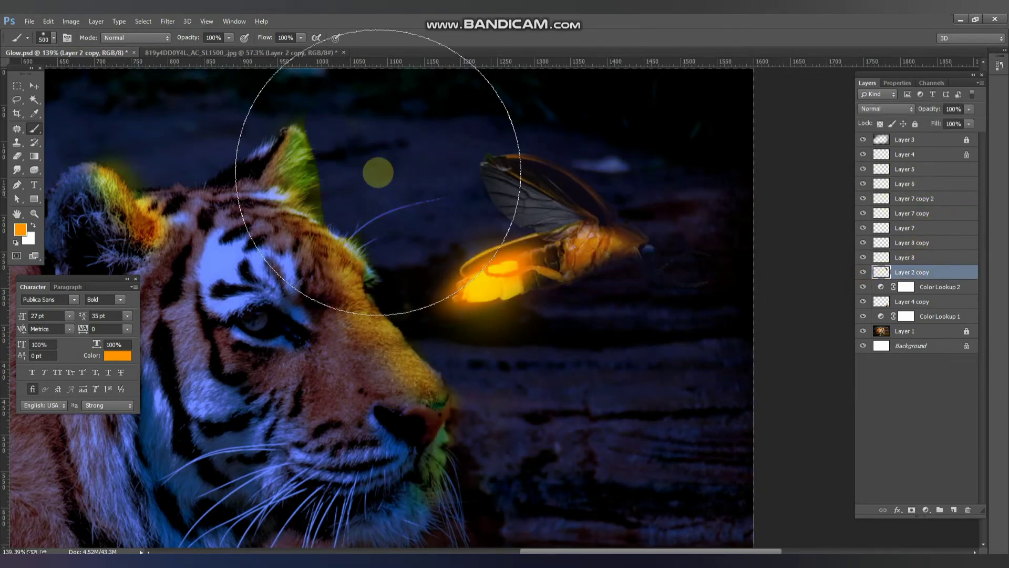
click(34, 85)
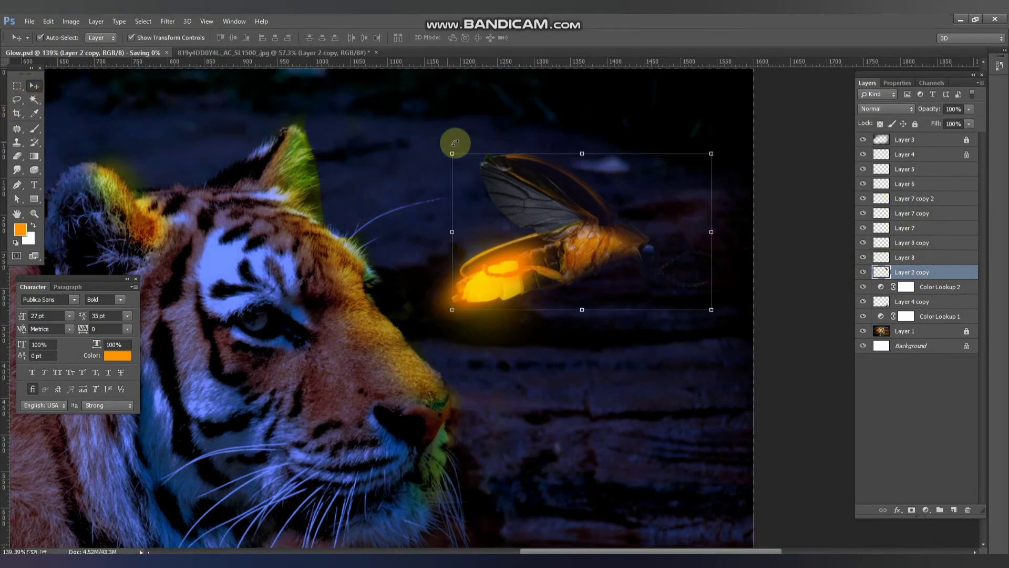
key(ctrl+s)
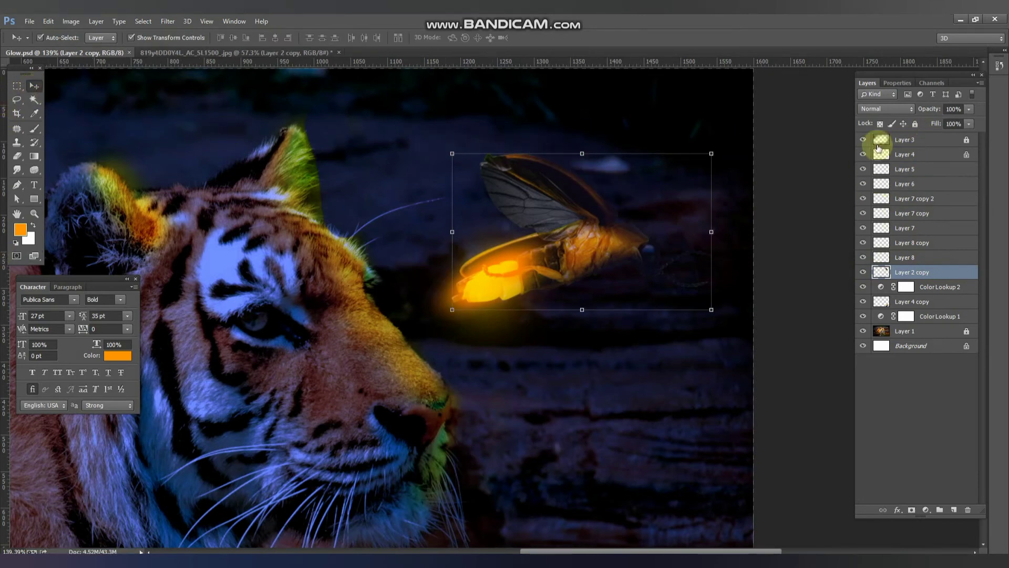
Hide Layer 3, select Layer 5, and sample a brown from the tiger's face
click(864, 139)
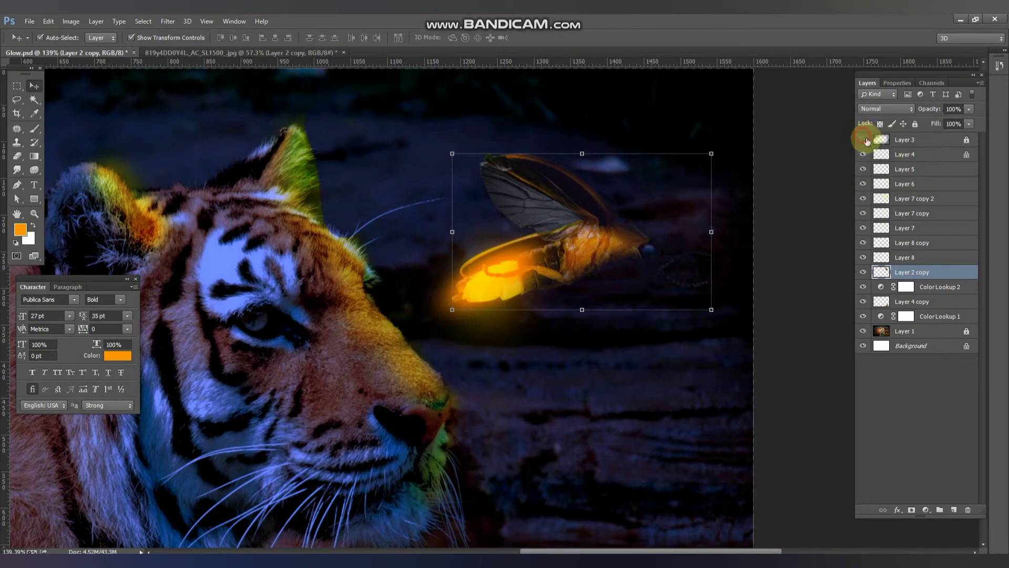
click(910, 242)
click(912, 184)
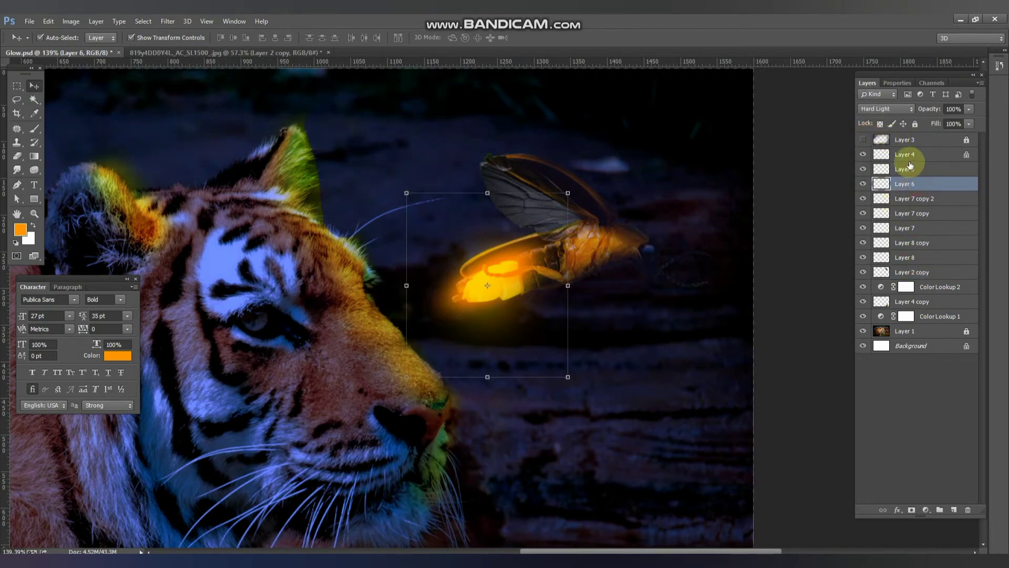
click(910, 166)
key(b)
alt+click(371, 318)
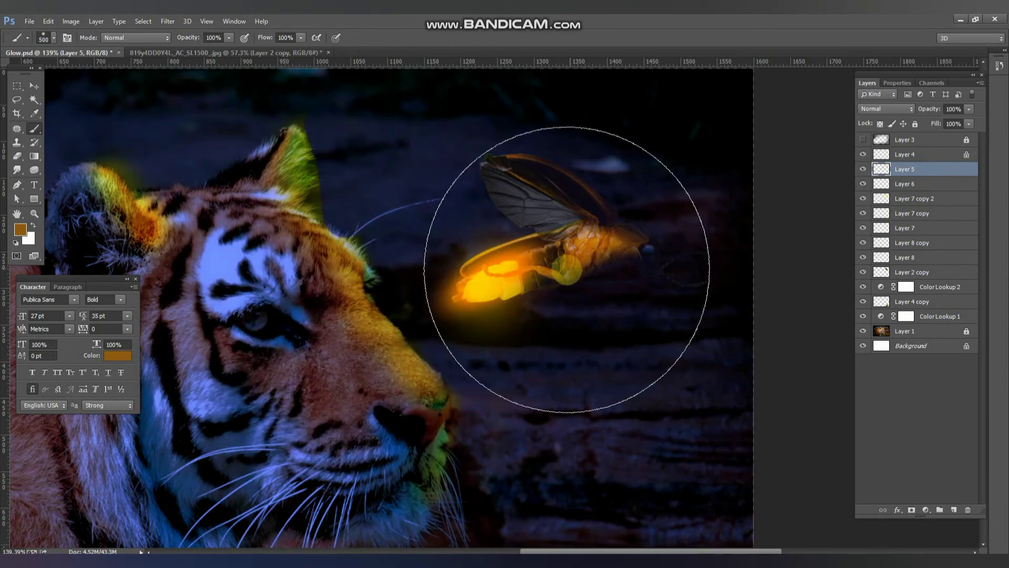
Paint a large brown dab over the firefly and scroll through Layer 5's blend modes
click(549, 271)
click(873, 111)
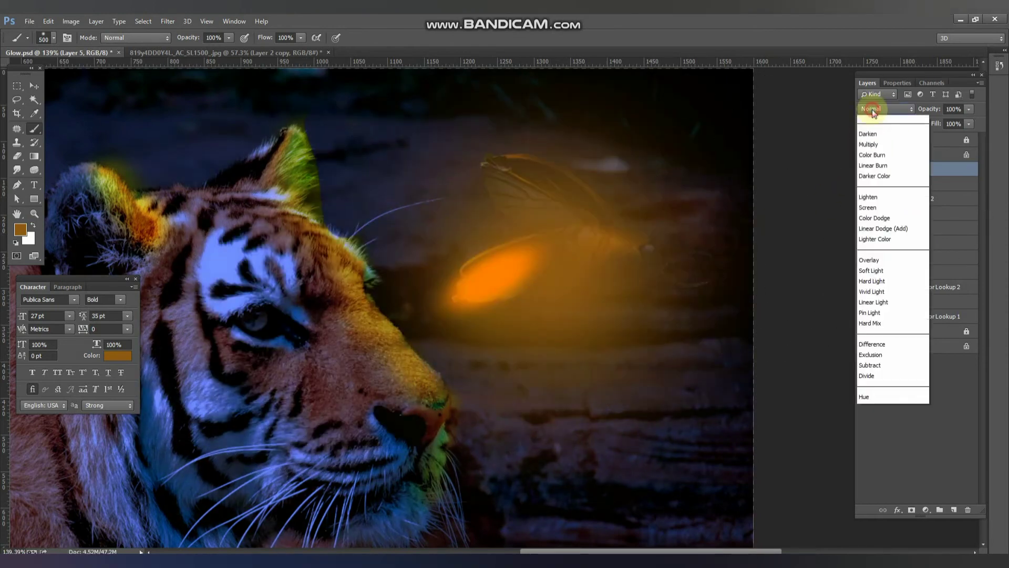
scroll(872, 109, down, 1)
scroll(871, 110, down, 2)
scroll(872, 109, down, 2)
scroll(872, 109, down, 2)
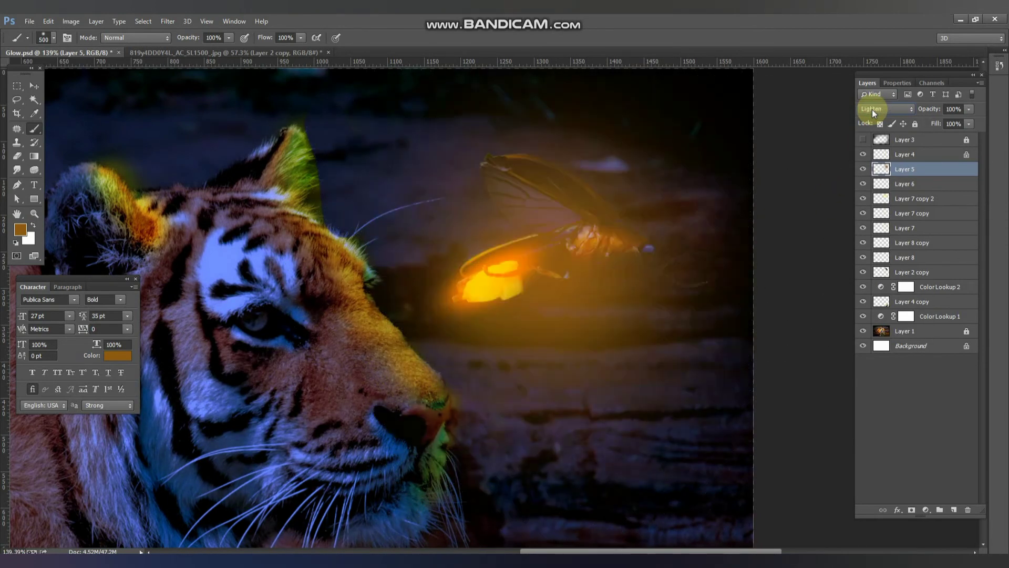
scroll(872, 109, down, 1)
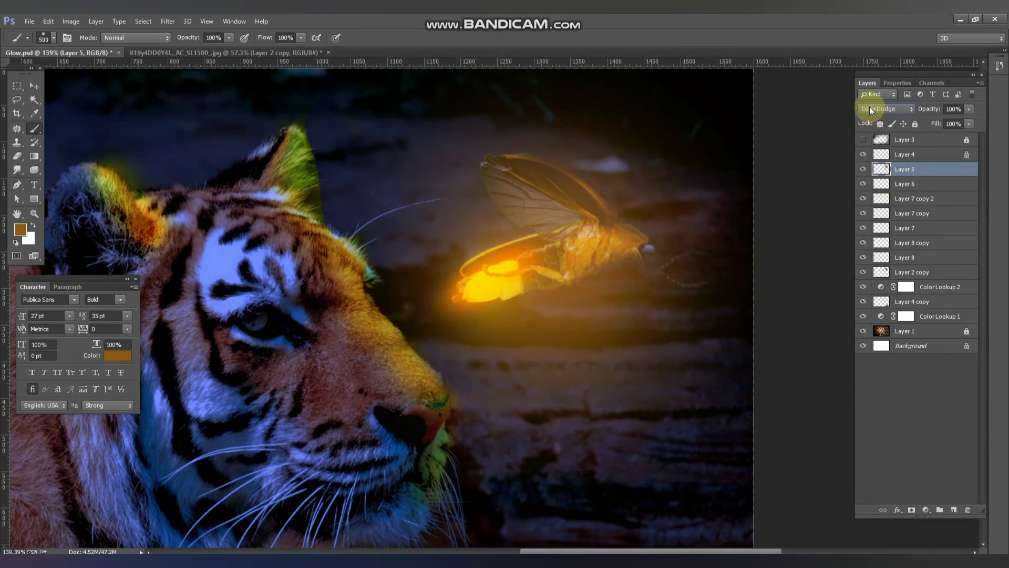
scroll(869, 106, down, 1)
scroll(869, 106, up, 1)
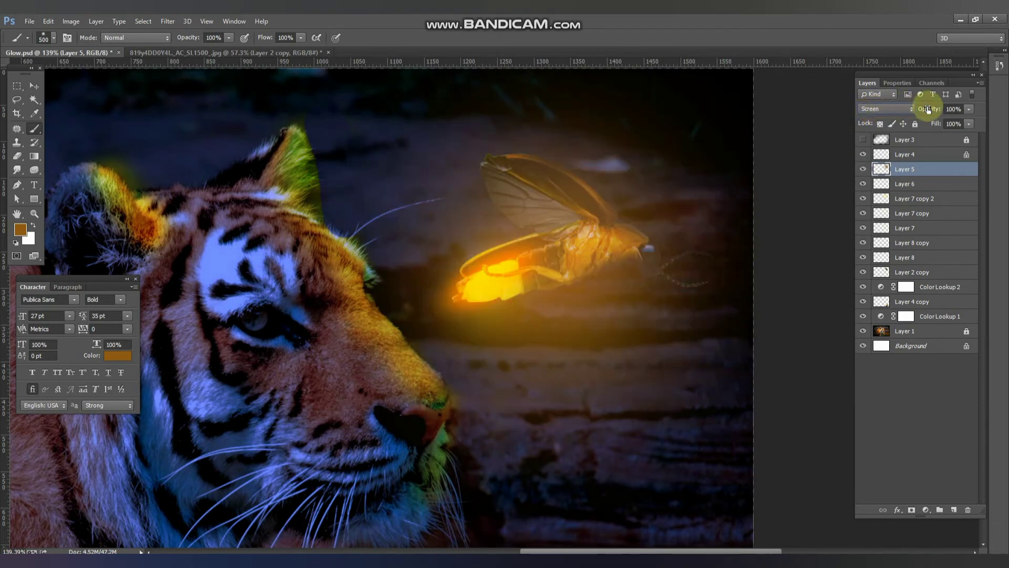
Preview more blend modes on the glow layer
click(900, 114)
scroll(897, 109, down, 3)
scroll(898, 109, down, 2)
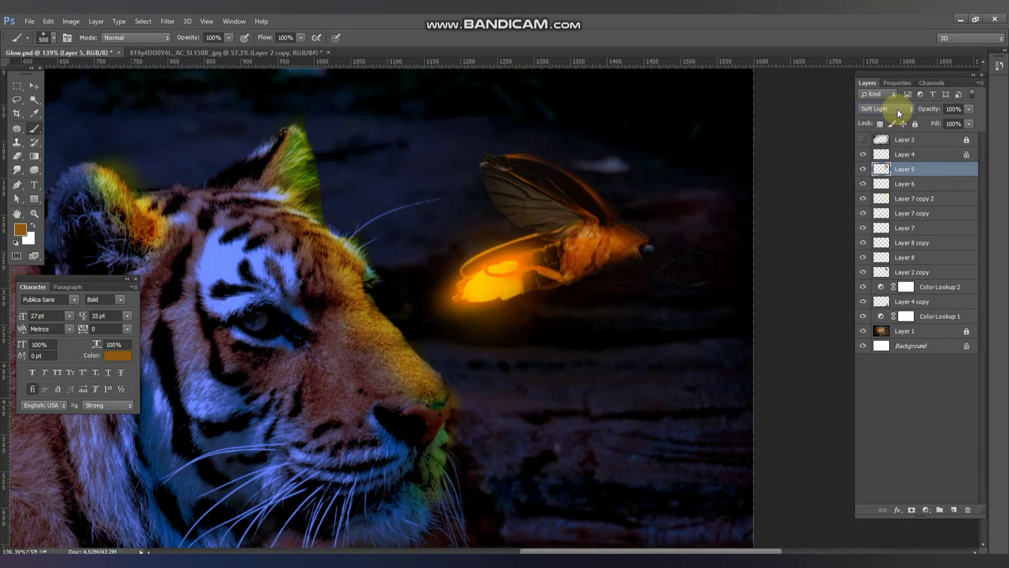
scroll(897, 110, down, 2)
scroll(897, 109, up, 1)
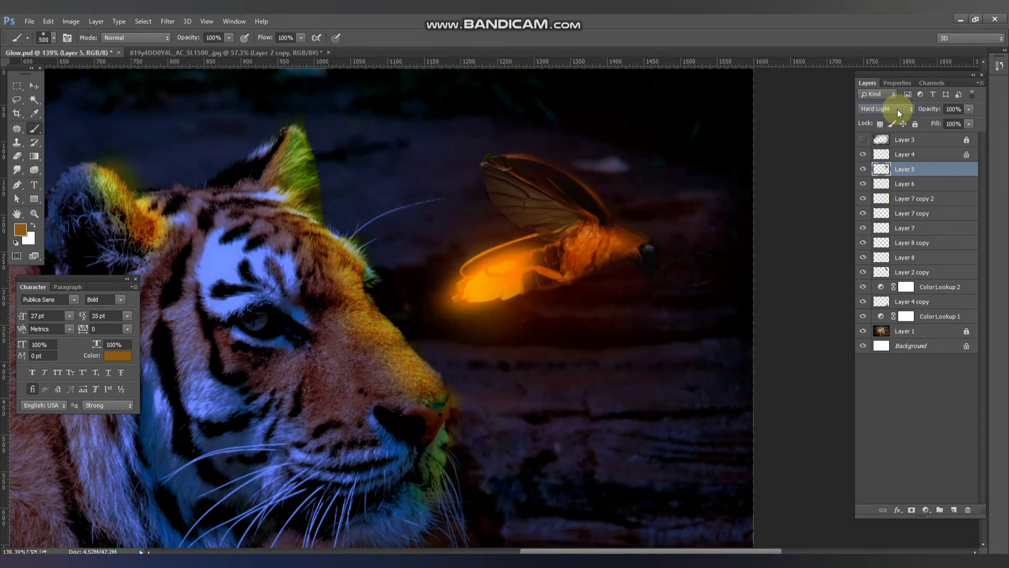
scroll(898, 109, down, 2)
scroll(897, 110, down, 1)
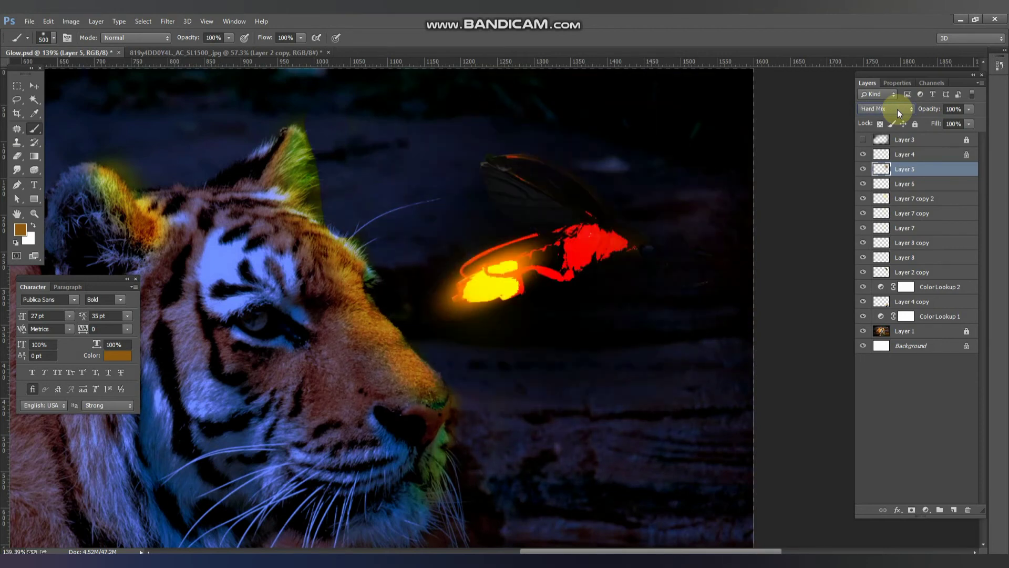
scroll(897, 110, down, 2)
scroll(897, 110, down, 1)
scroll(898, 109, up, 1)
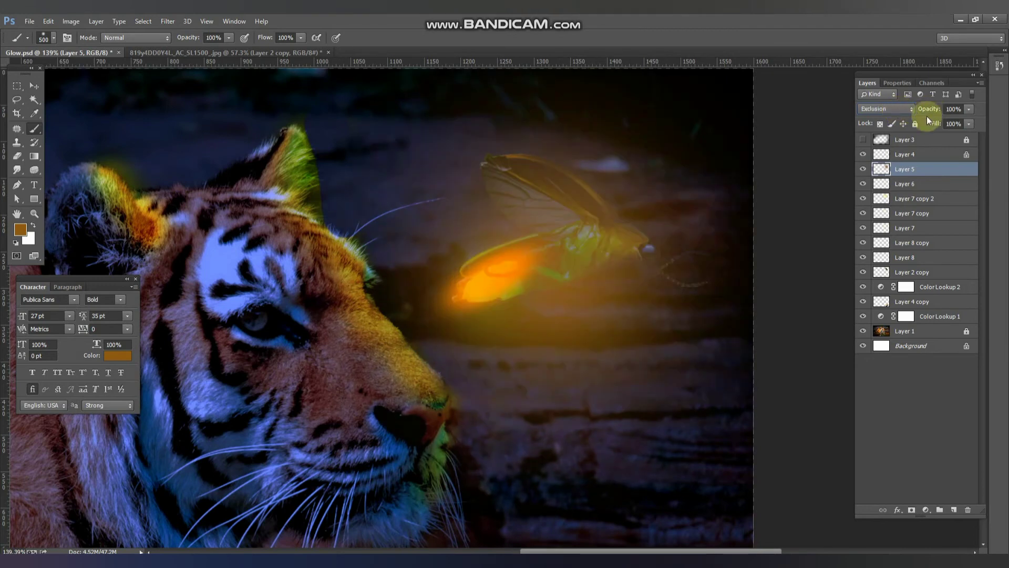
Set the glow layer's opacity to 96% and its blend mode back to Normal
drag(926, 111, 907, 109)
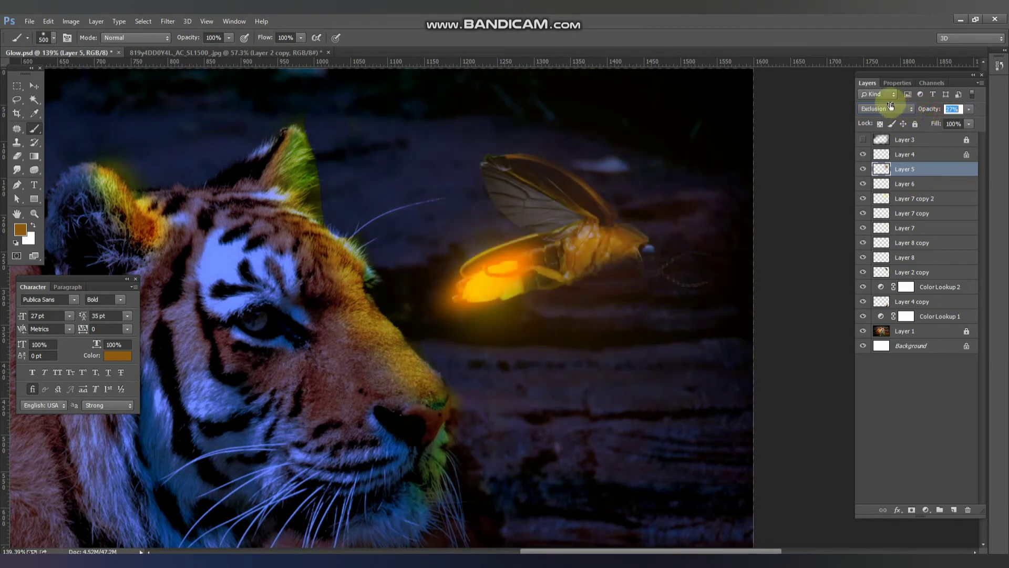
text(96)
click(904, 108)
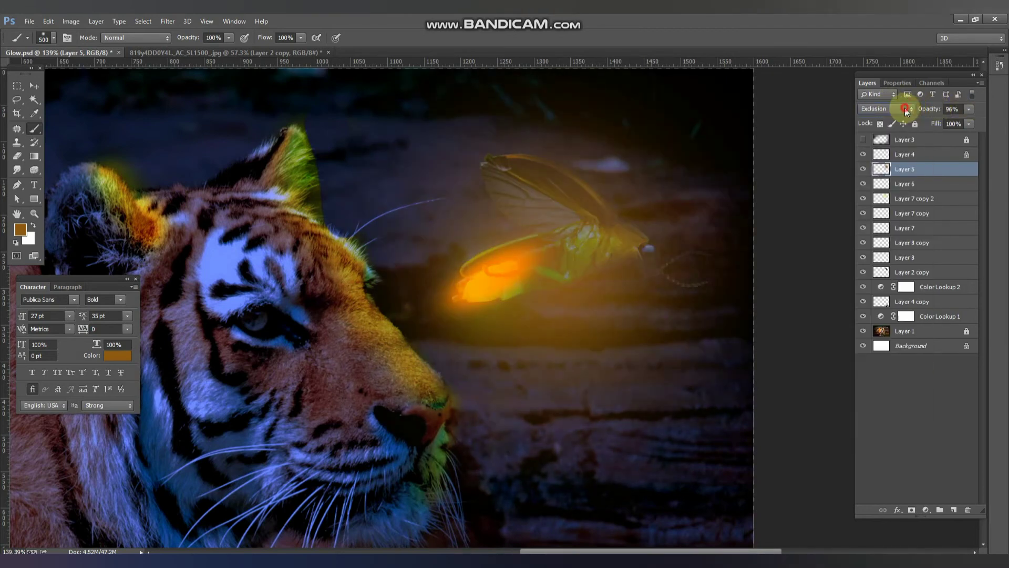
key(Down)
key(Down)
key(Down)
key(Down)
key(Down)
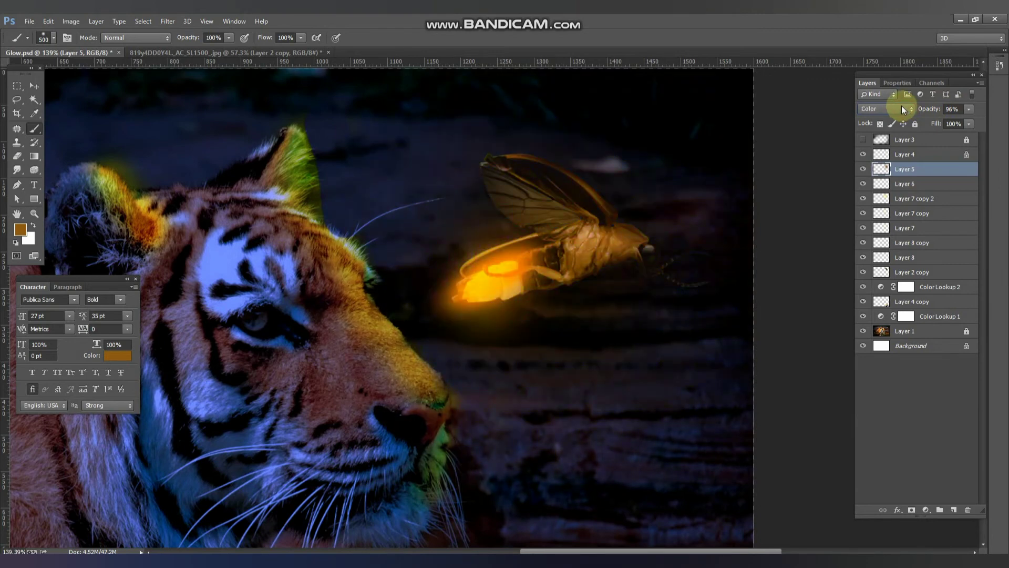
click(901, 109)
click(886, 109)
key(Home)
key(Return)
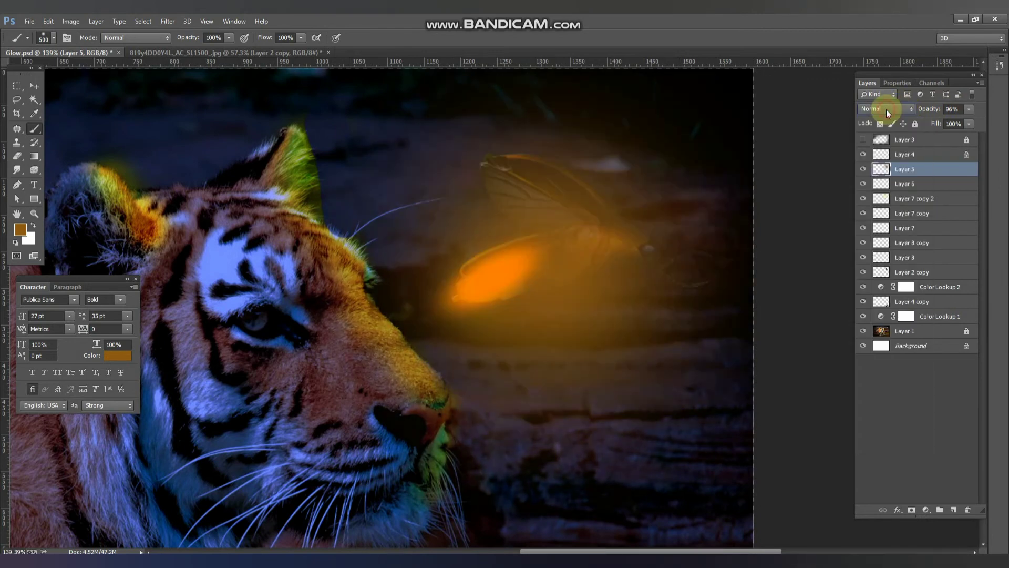
Try Lighten and Darker Color blends at about quarter opacity, then reset to Normal
key(Down)
key(Down)
key(Down)
key(Down)
key(Down)
key(Down)
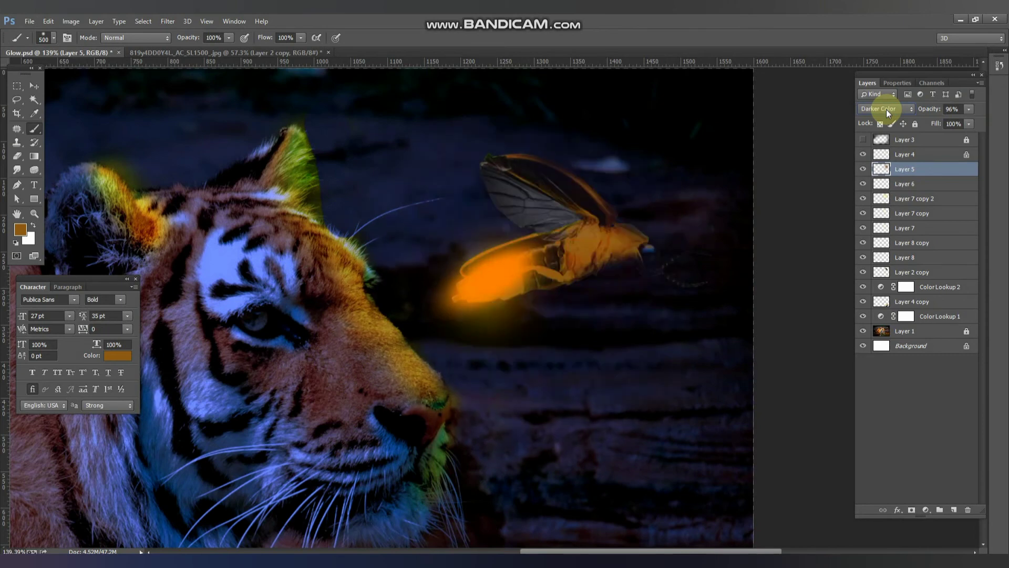
key(Down)
key(Up)
key(Down)
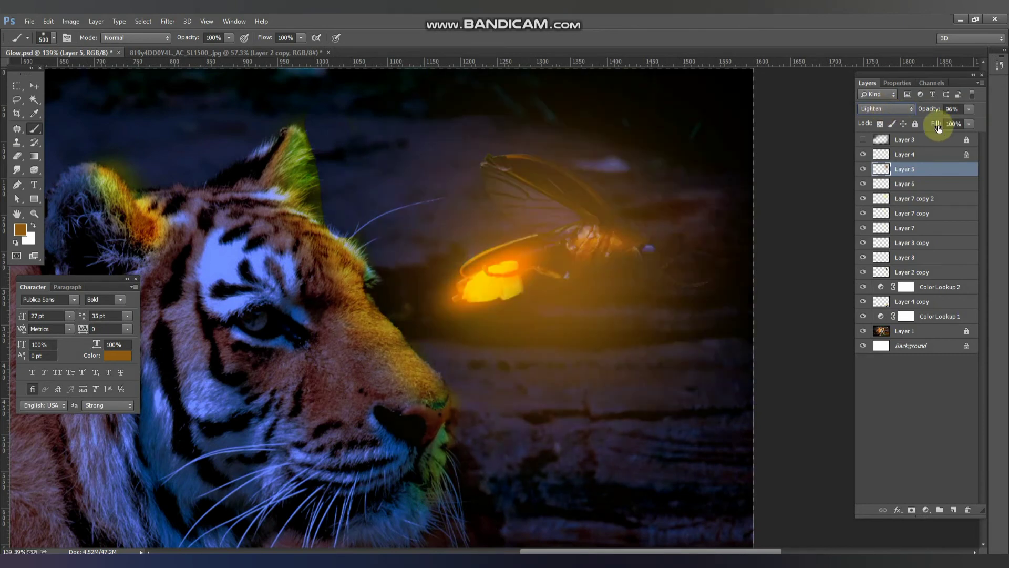
drag(928, 112, 892, 108)
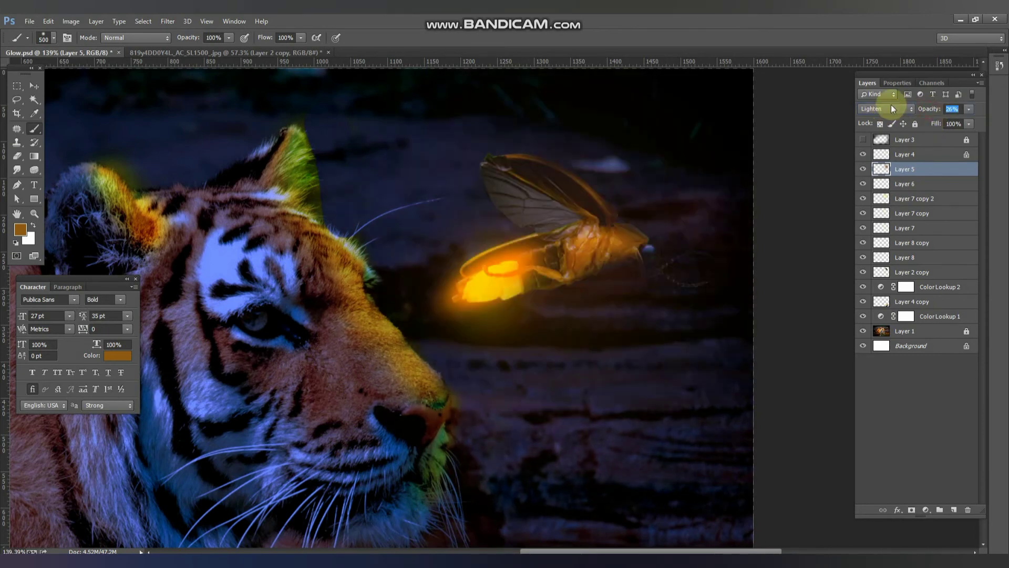
scroll(592, 293, down, 1)
scroll(595, 296, down, 1)
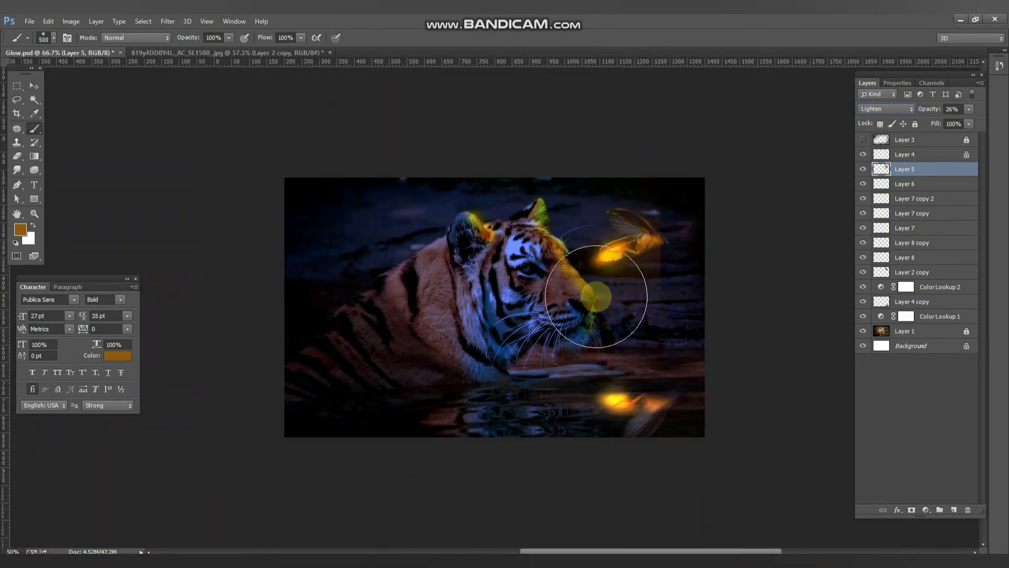
scroll(596, 296, down, 1)
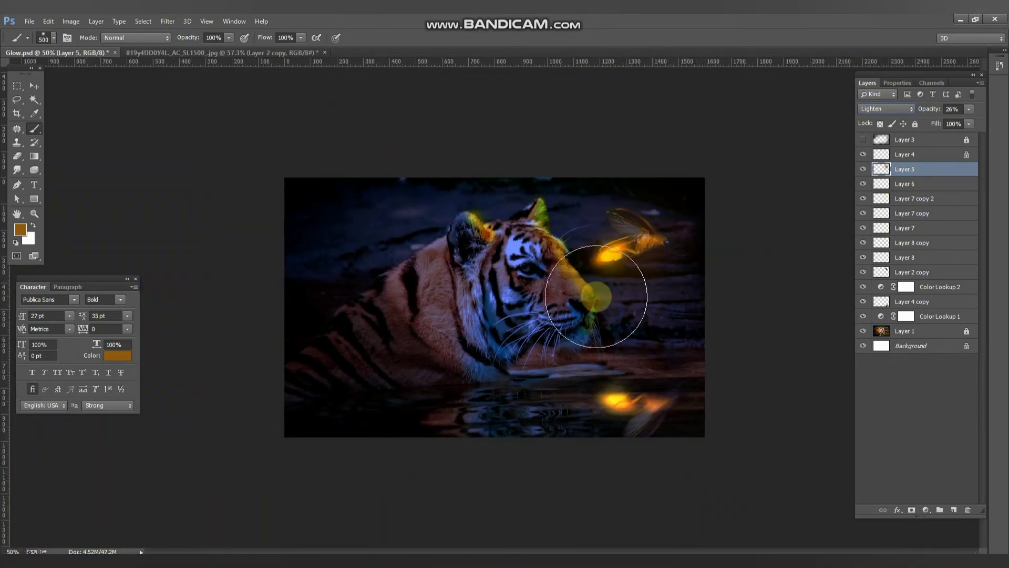
key(alt+shift+n)
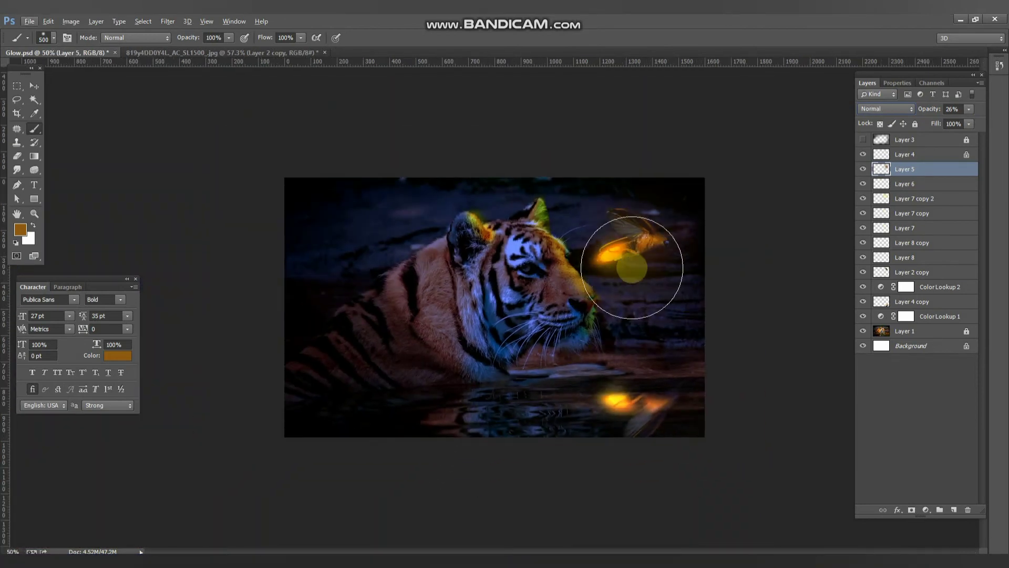
Switch to the Move tool and scroll the view up
click(34, 85)
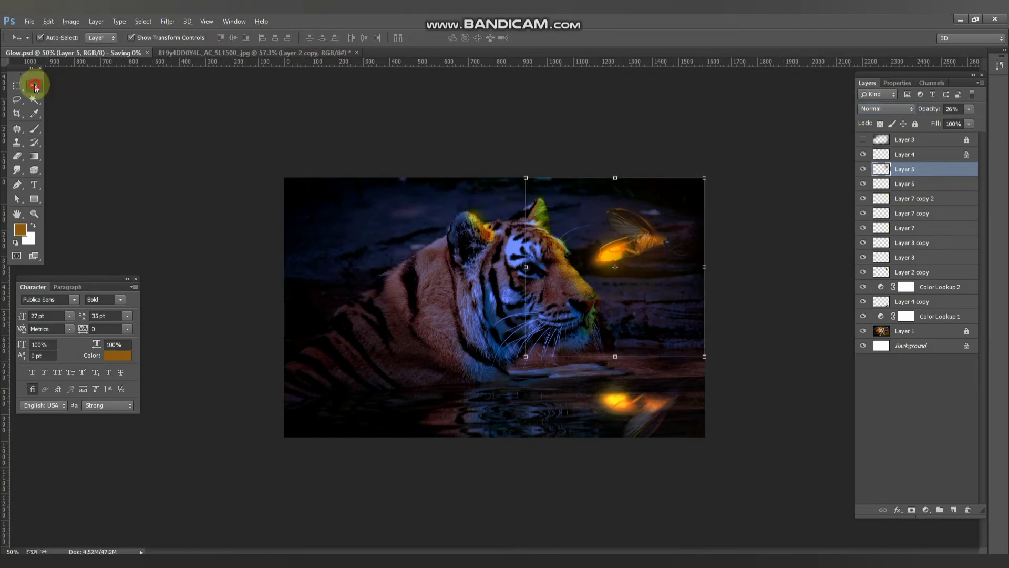
scroll(718, 140, up, 1)
scroll(775, 169, up, 1)
scroll(551, 232, up, 1)
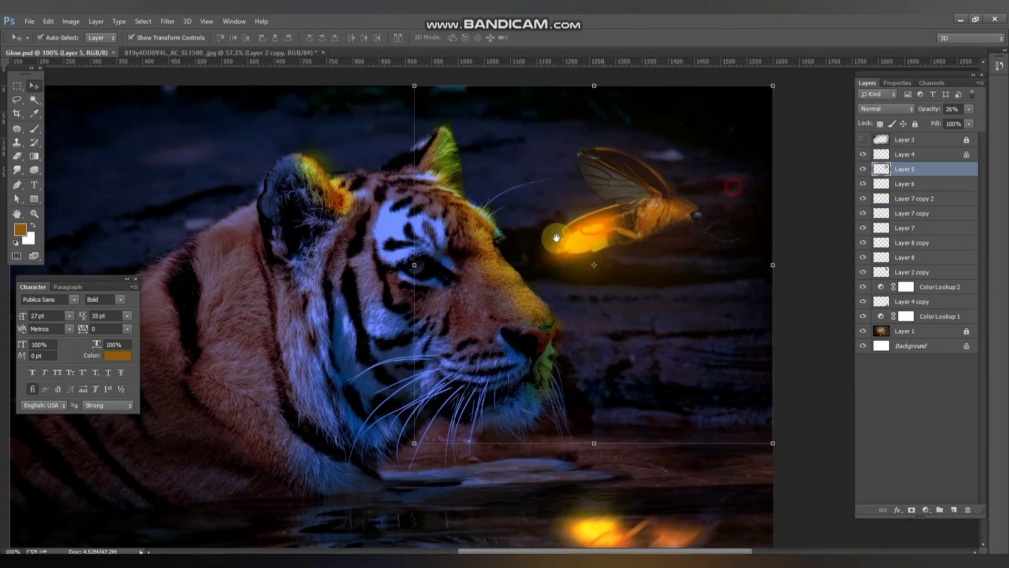
scroll(528, 250, up, 1)
scroll(527, 250, up, 1)
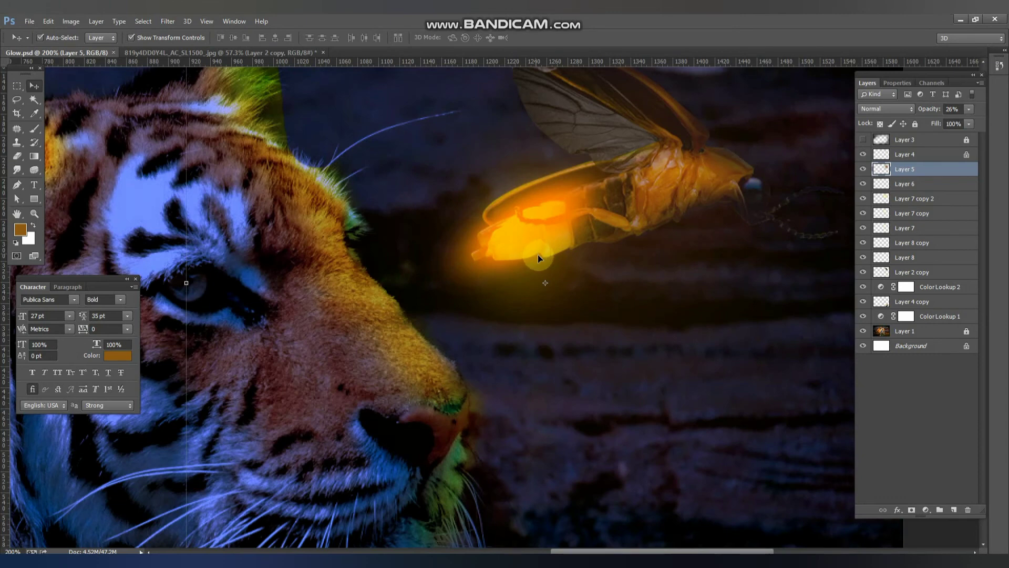
With the Brush tool active, set the foreground colour to bright orange #fa8700
key(b)
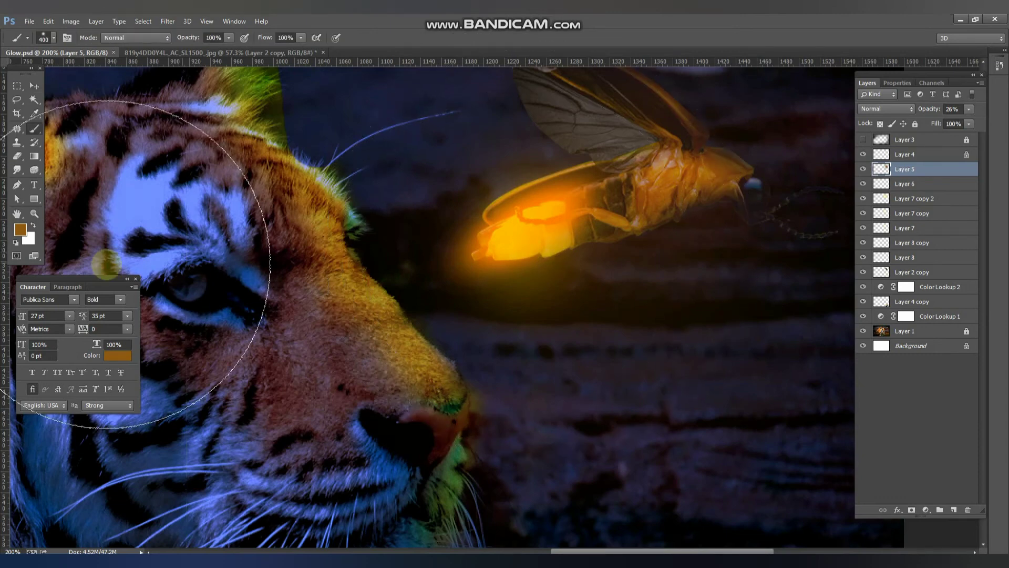
click(20, 229)
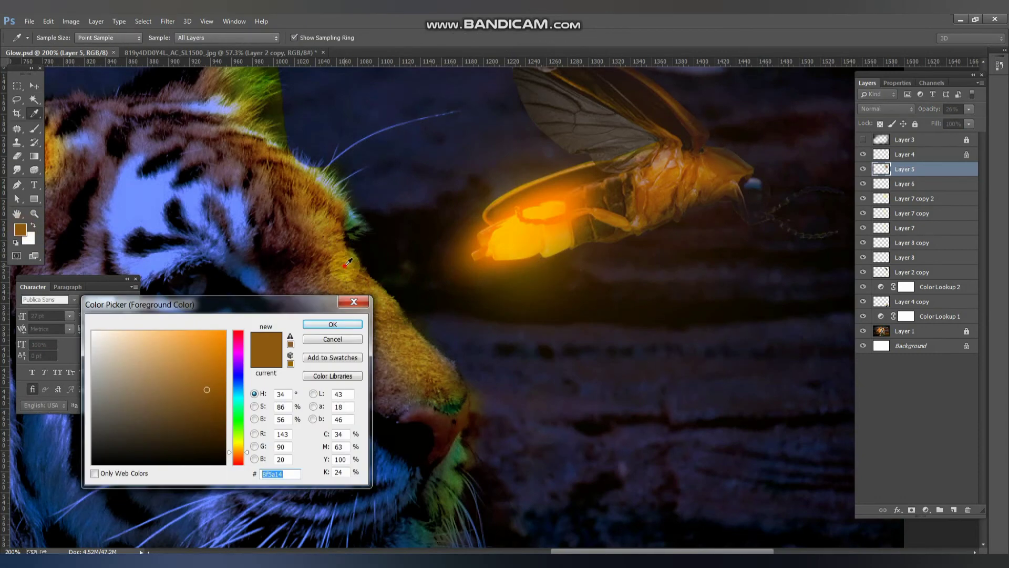
text(fa8700)
click(330, 322)
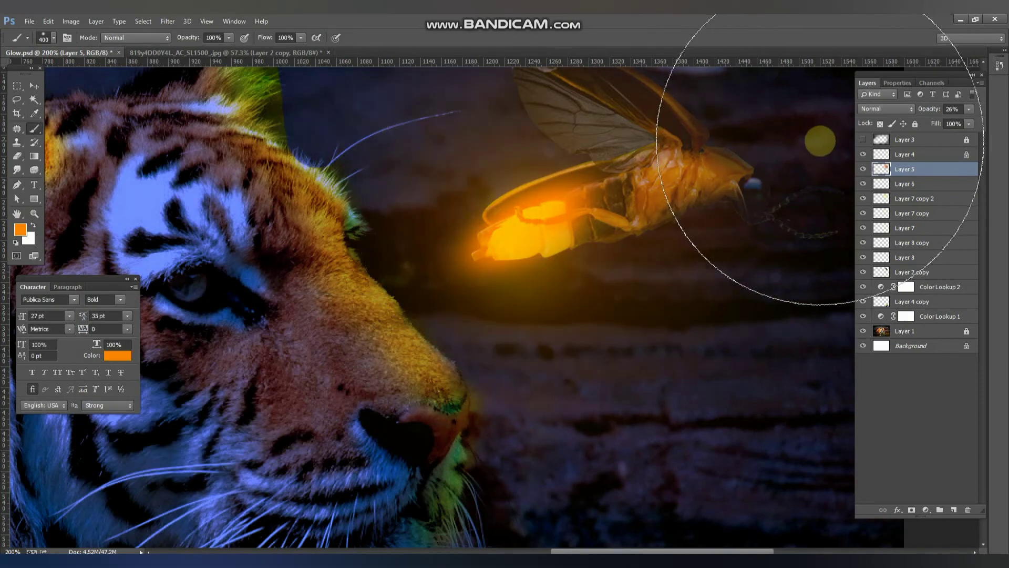
Set the glow layer to 89% opacity with Screen blend, then zoom out
drag(928, 109, 1005, 96)
text(89)
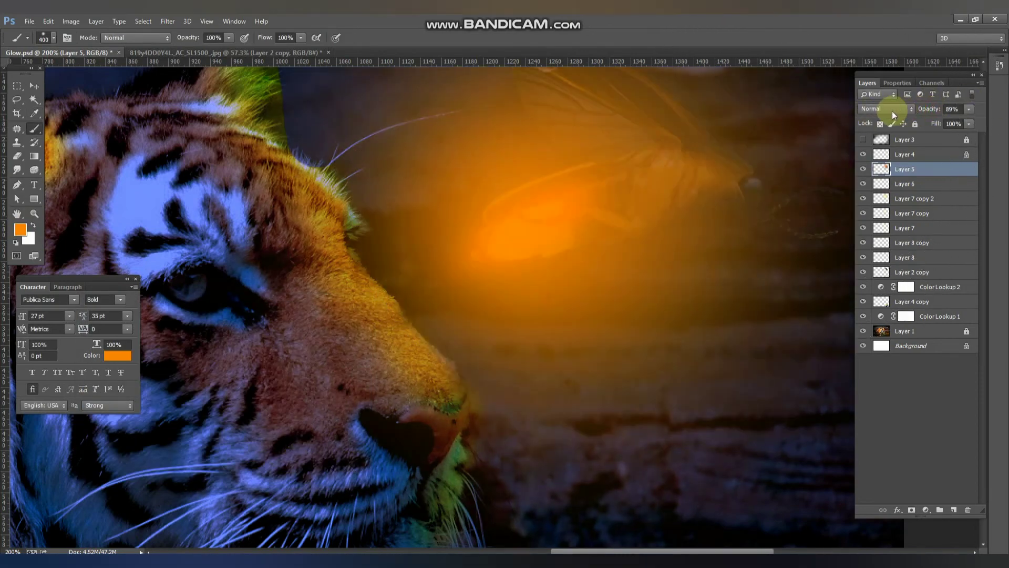
click(886, 109)
key(Down)
key(Down)
key(Down)
key(Down)
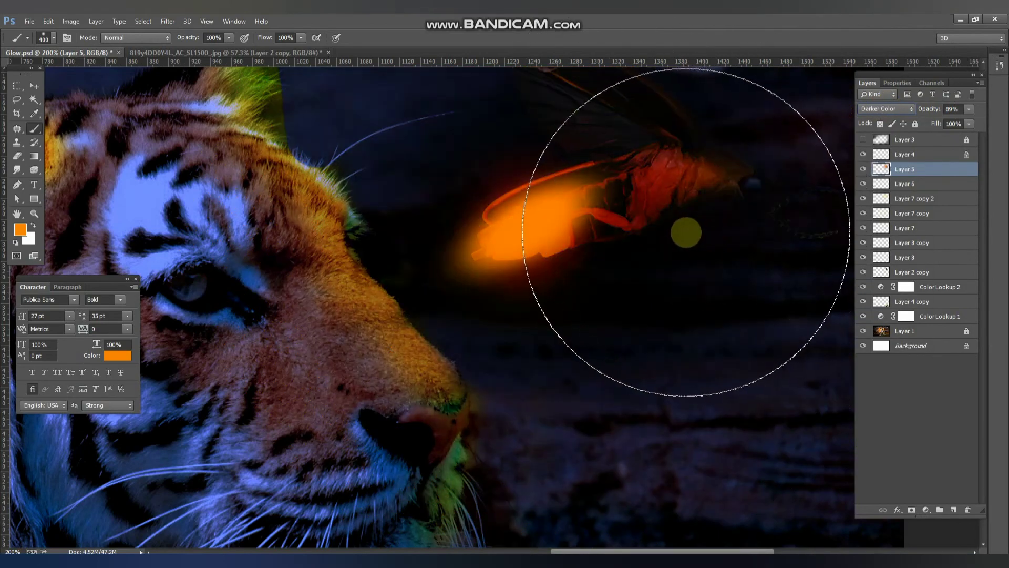
key(Down)
key(Down)
key(Down)
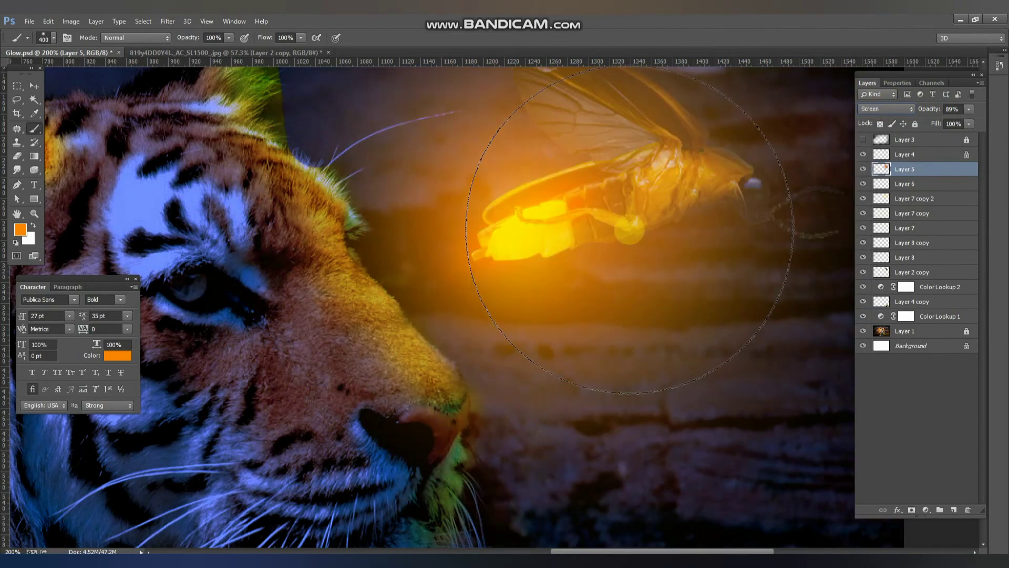
key(ctrl+minus)
key(ctrl+minus)
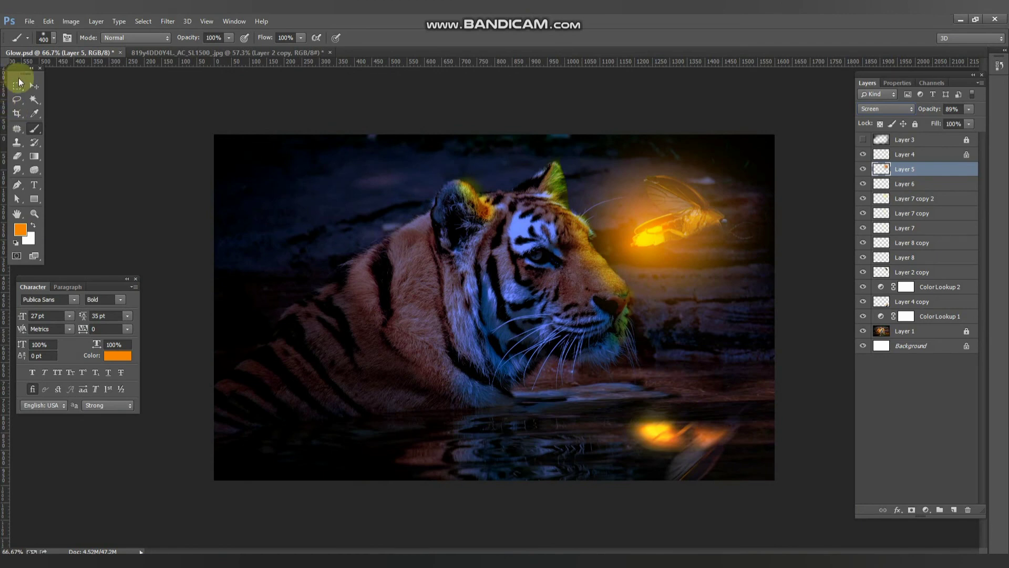
click(34, 86)
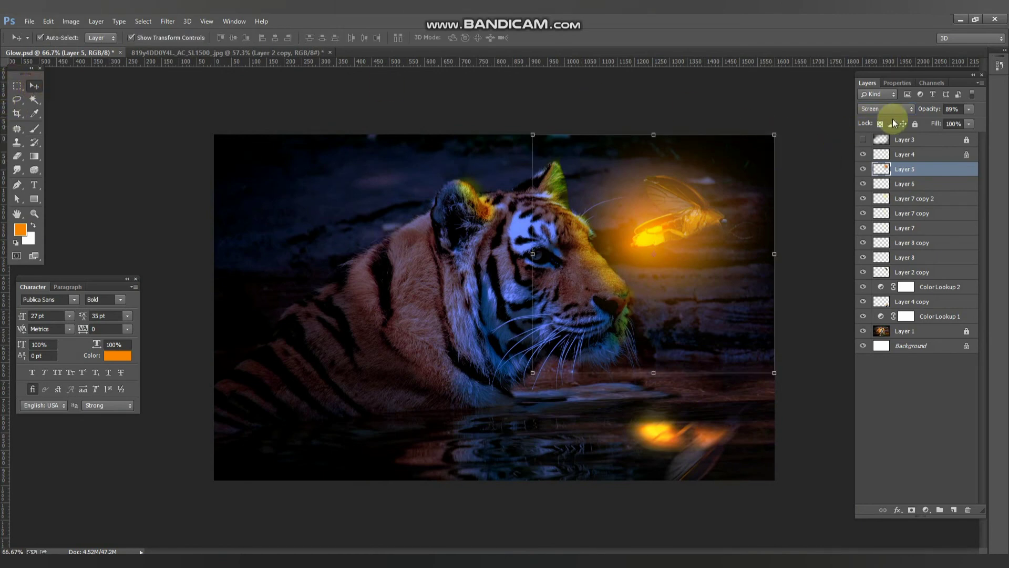
Switch the glow layer to Color Dodge at 20% opacity
click(876, 109)
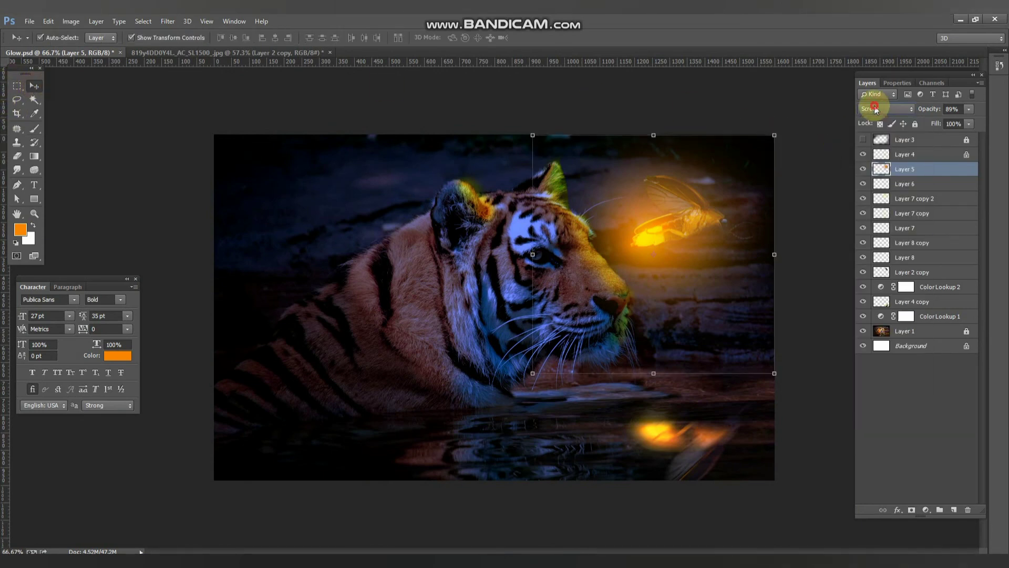
key(Down)
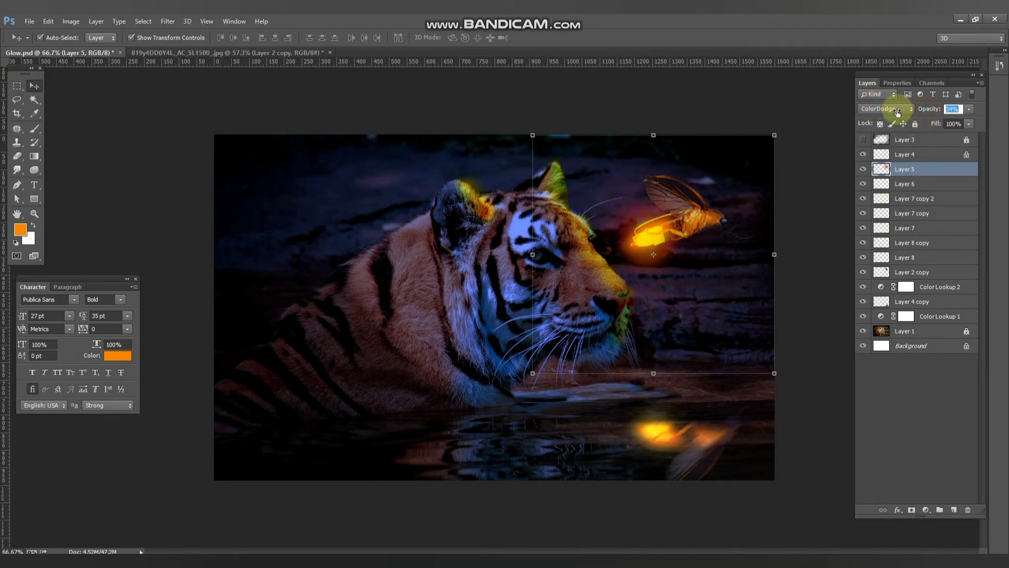
text(0)
key(Return)
text(20)
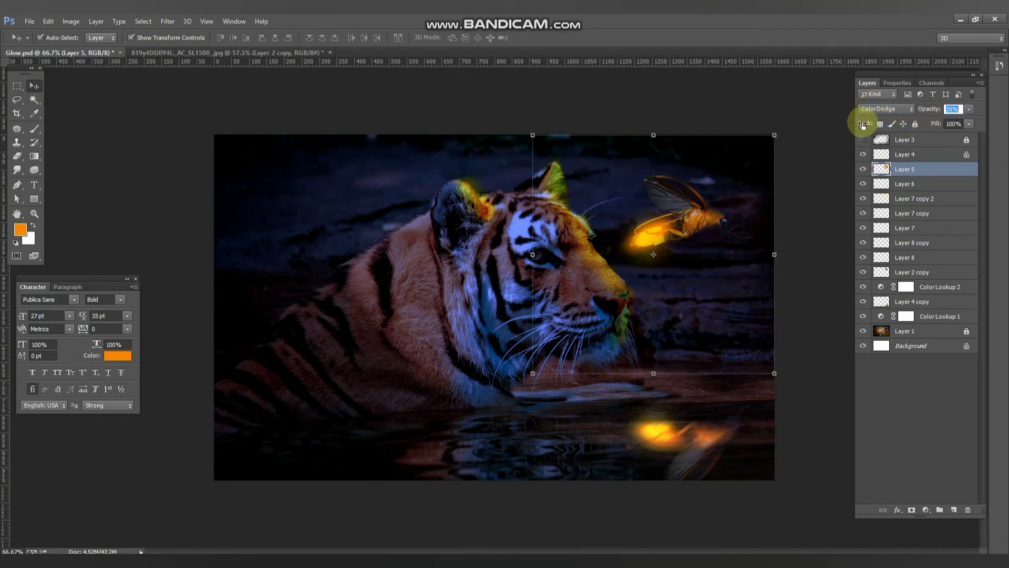
text(17)
key(Return)
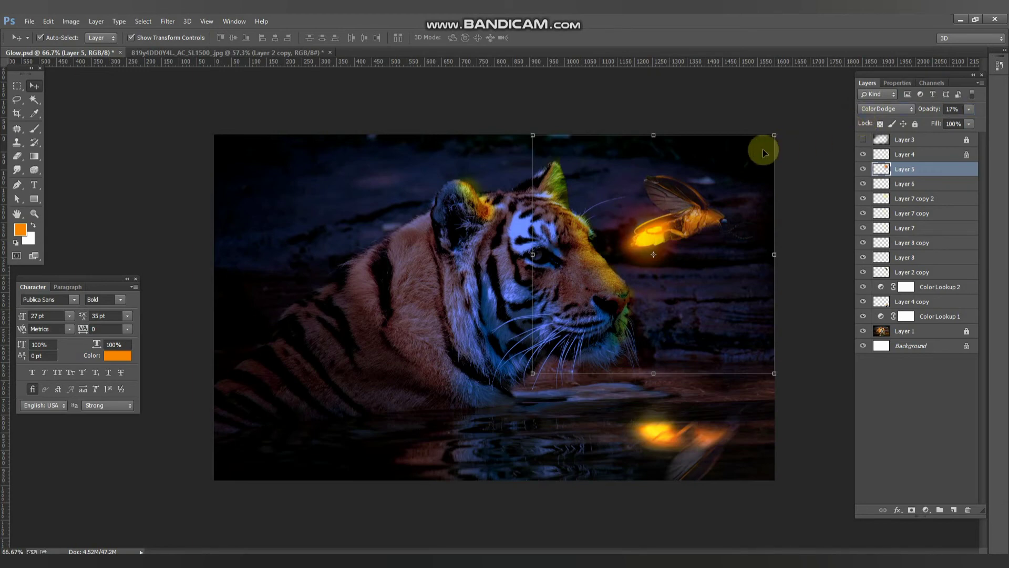
Select Layer 4, try a Black & White adjustment, then delete it
click(803, 147)
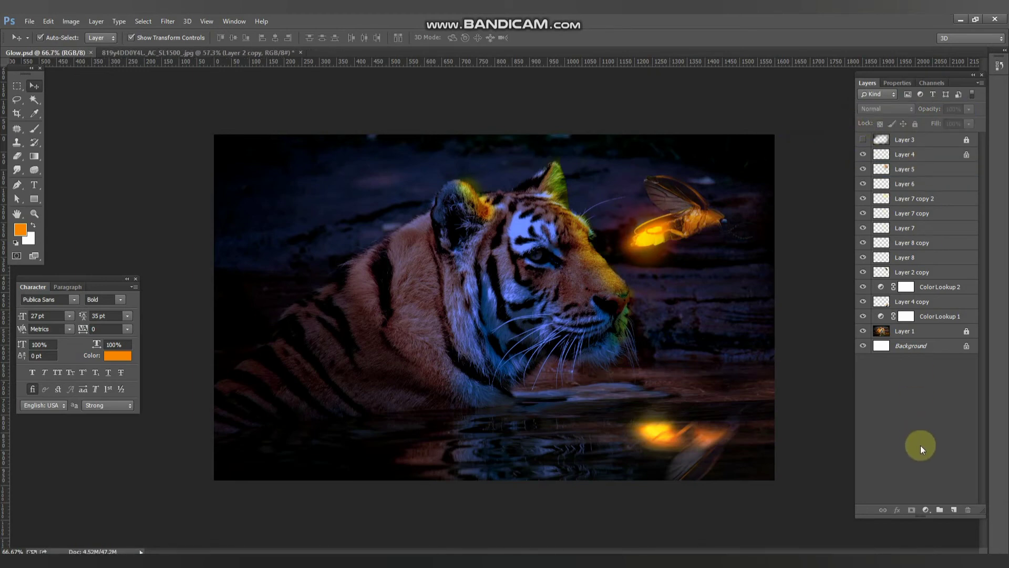
click(918, 156)
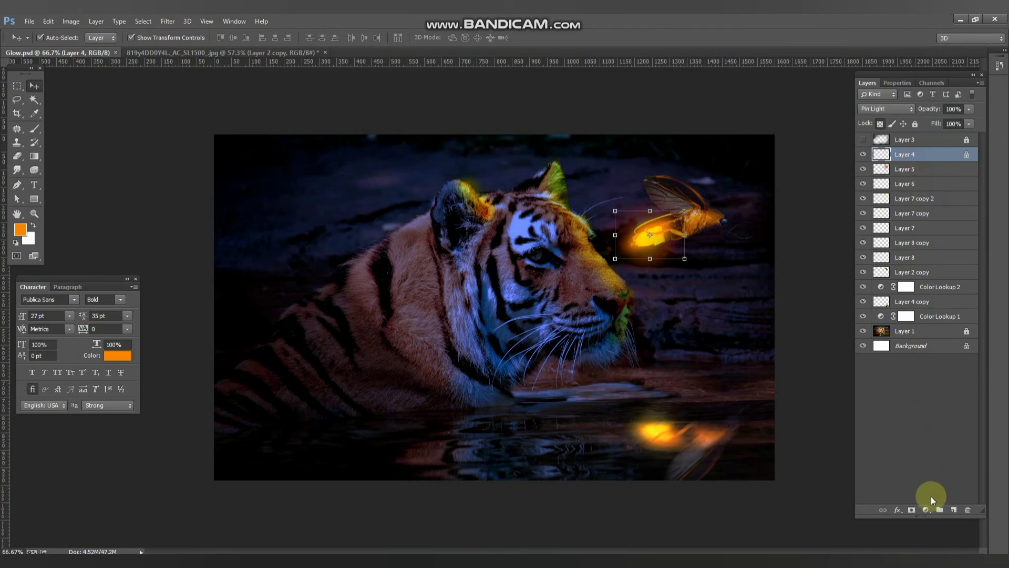
click(927, 509)
click(929, 390)
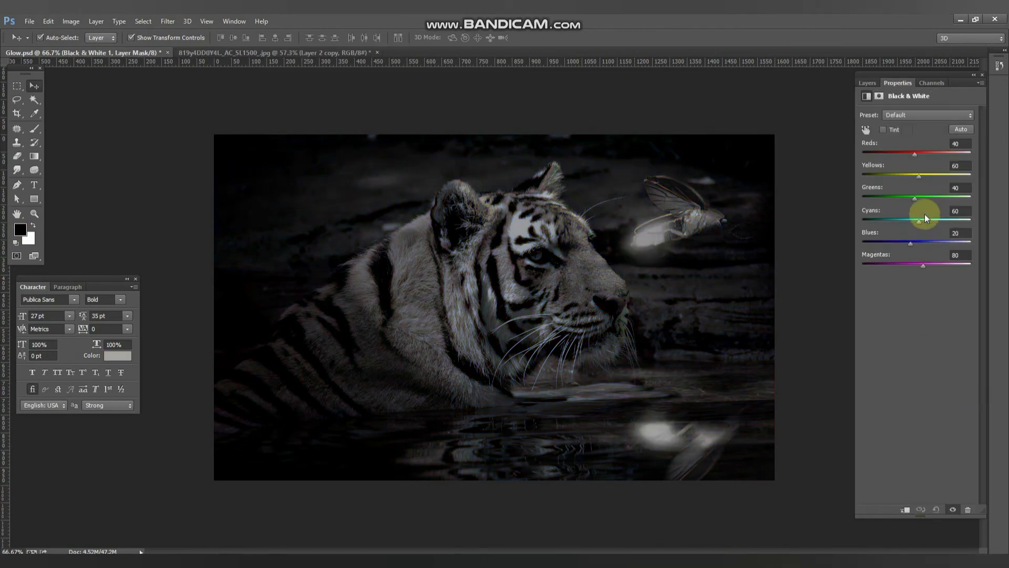
drag(914, 154, 937, 152)
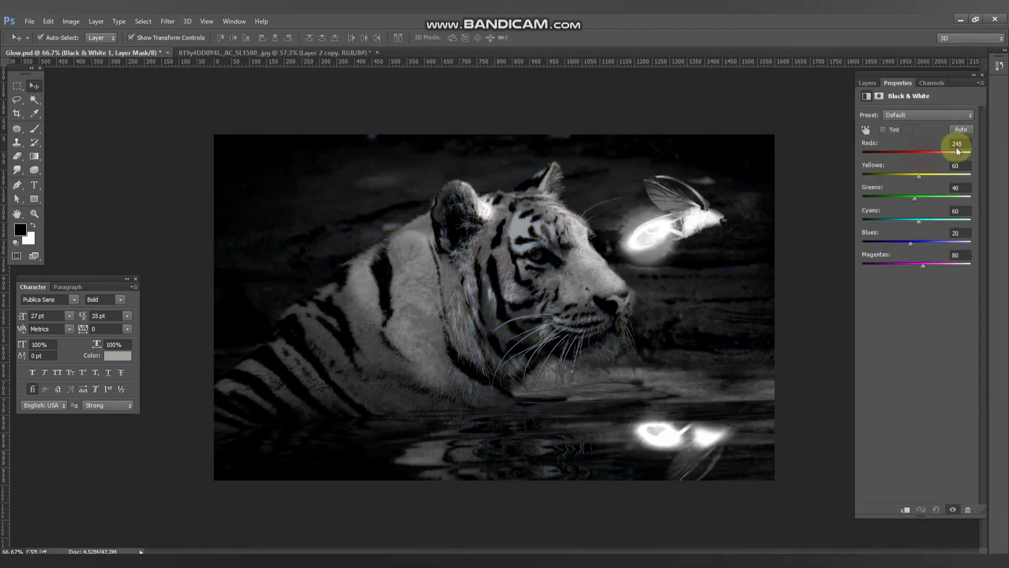
click(868, 83)
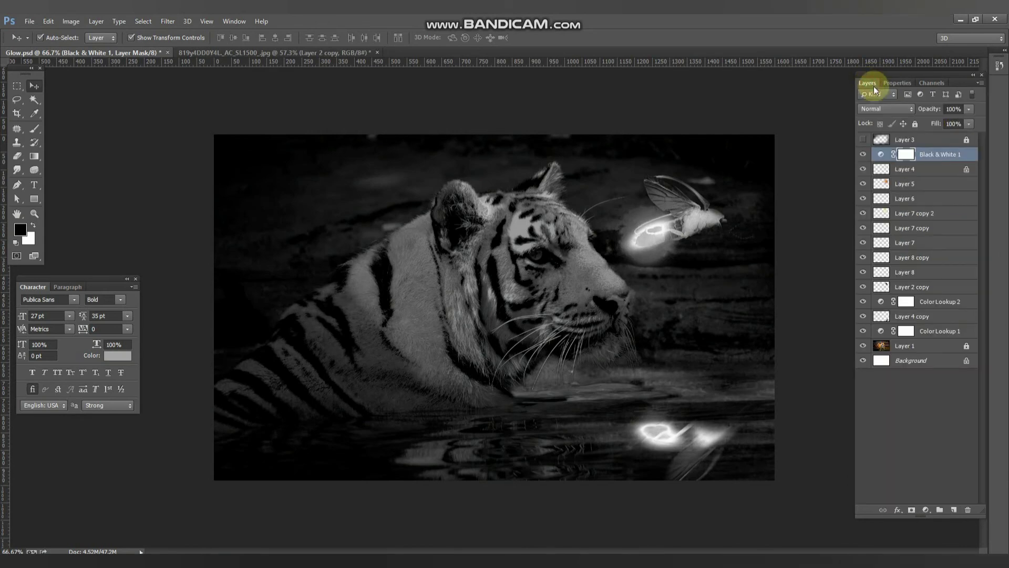
key(Delete)
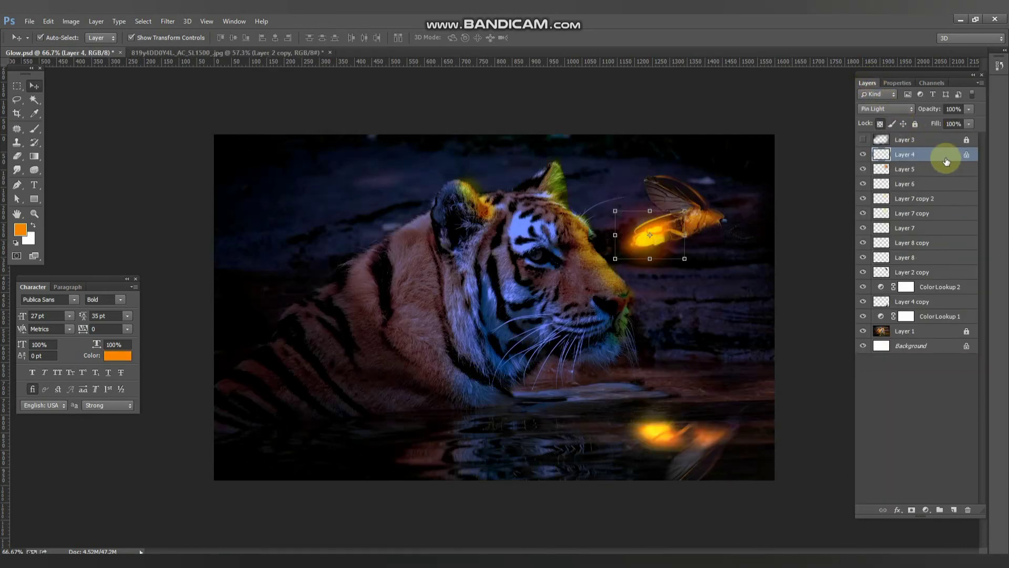
Add a Hue/Saturation adjustment with Hue -4 and Saturation +32, and save Glow.psd
click(926, 509)
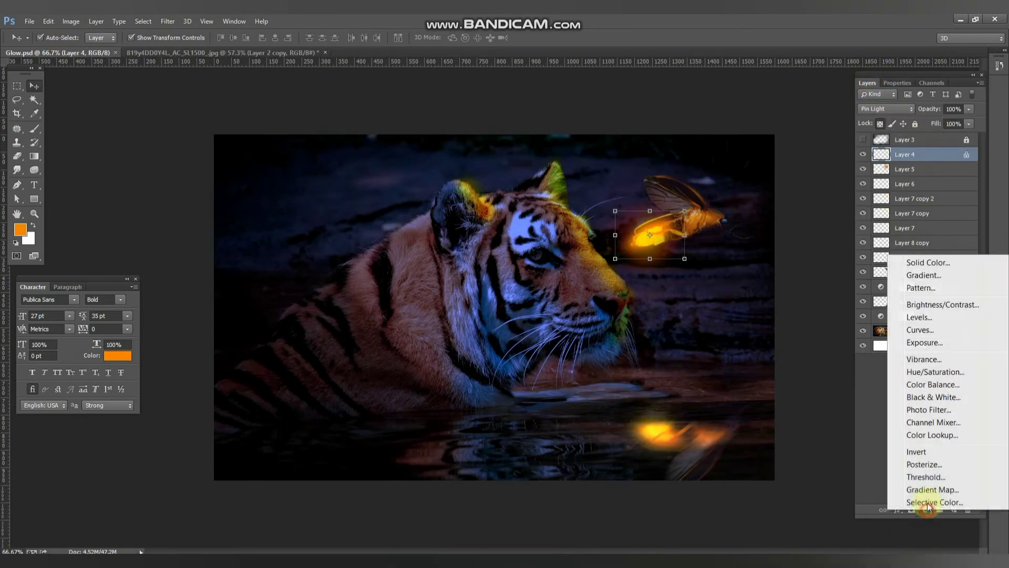
click(934, 372)
mouse_move(916, 156)
mouse_down()
mouse_move(933, 159)
mouse_move(915, 159)
mouse_up()
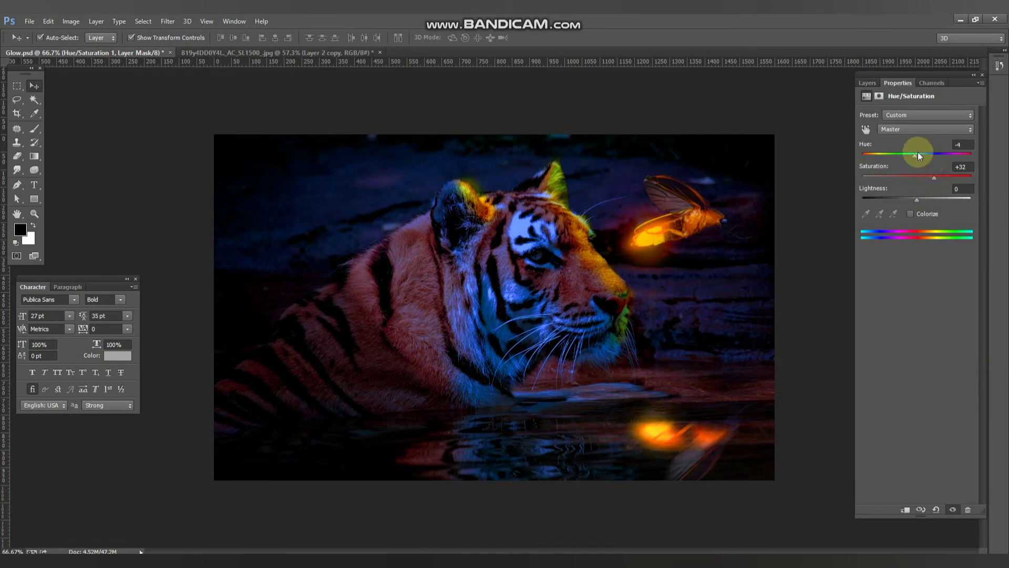
click(865, 83)
key(ctrl+s)
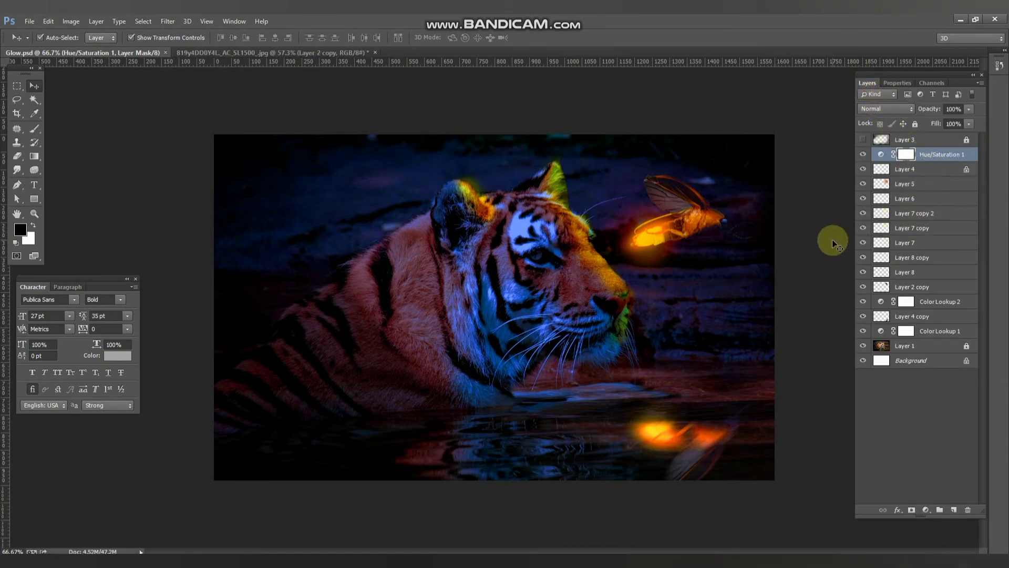
Add a Color Balance adjustment with midtones red −12, green +15, blue +1
click(926, 509)
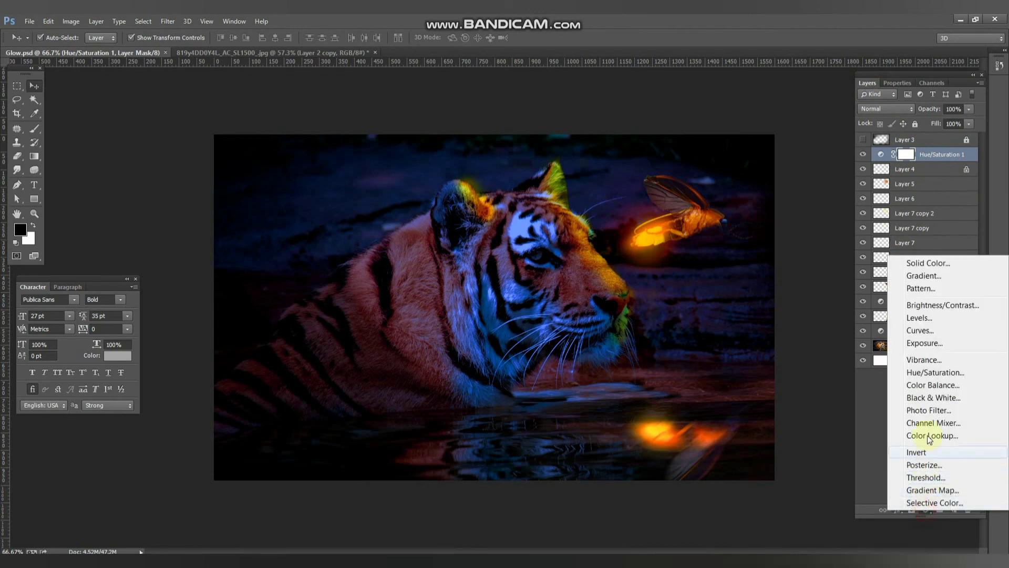
click(930, 385)
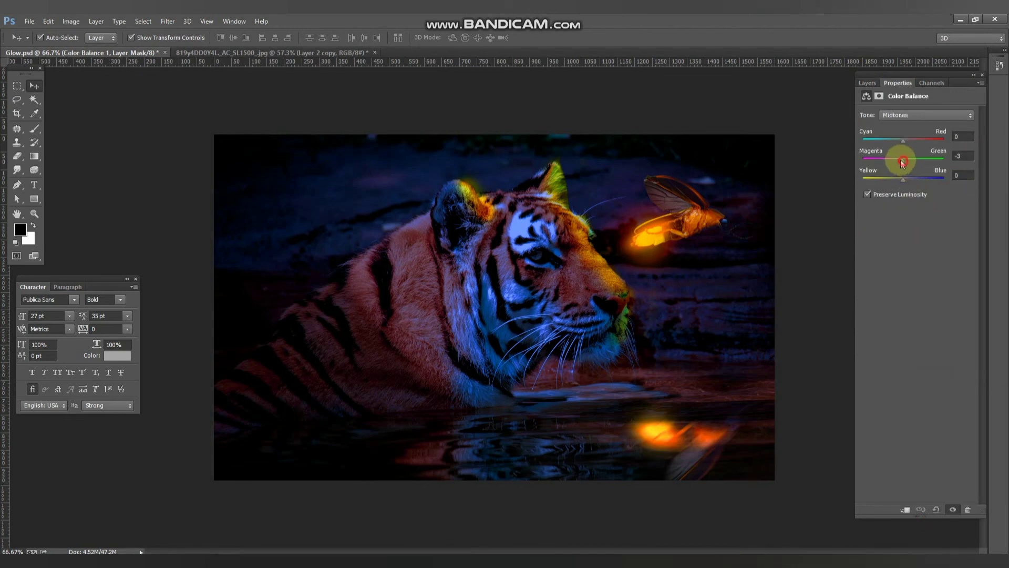
mouse_move(892, 159)
mouse_down()
mouse_move(916, 161)
mouse_move(902, 139)
mouse_up()
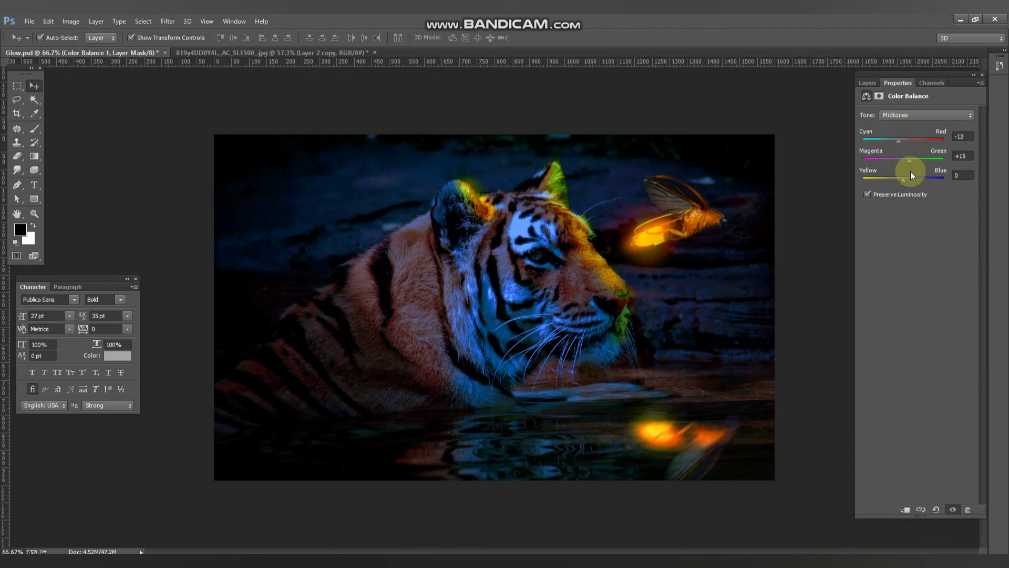
drag(917, 178, 902, 176)
click(863, 83)
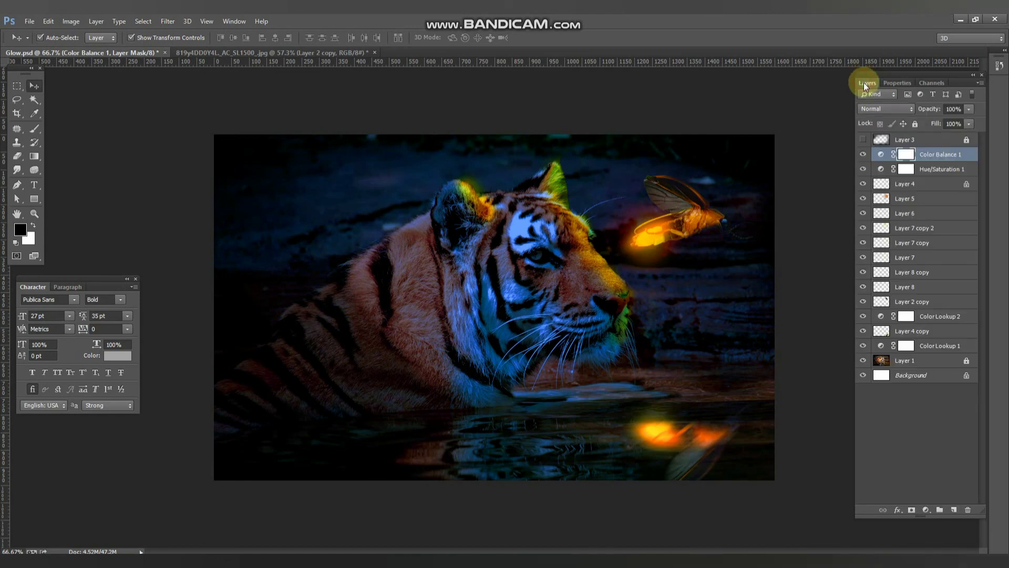
Set Layer 4's blend mode to Lighten
click(666, 240)
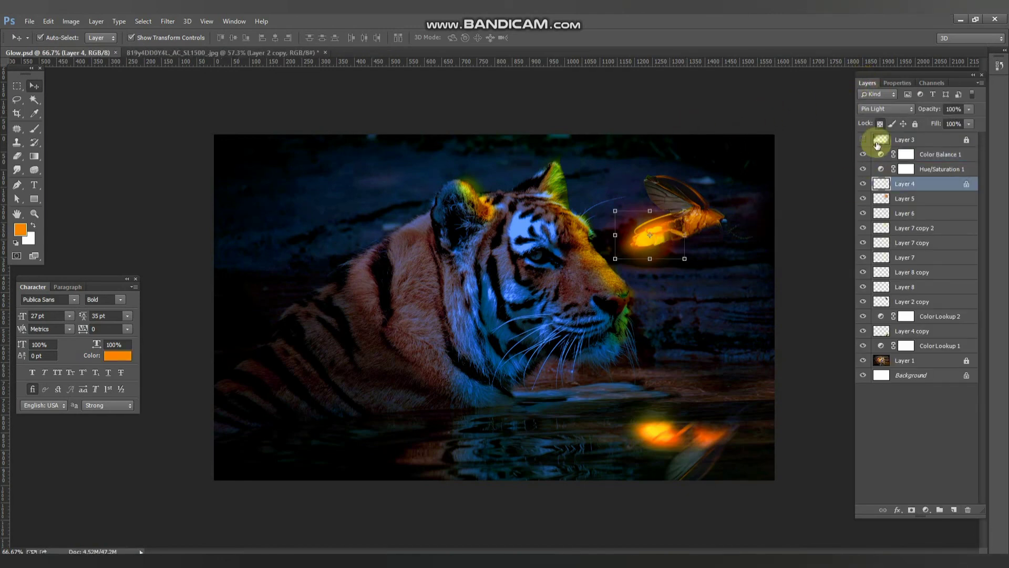
click(877, 109)
scroll(879, 109, down, 2)
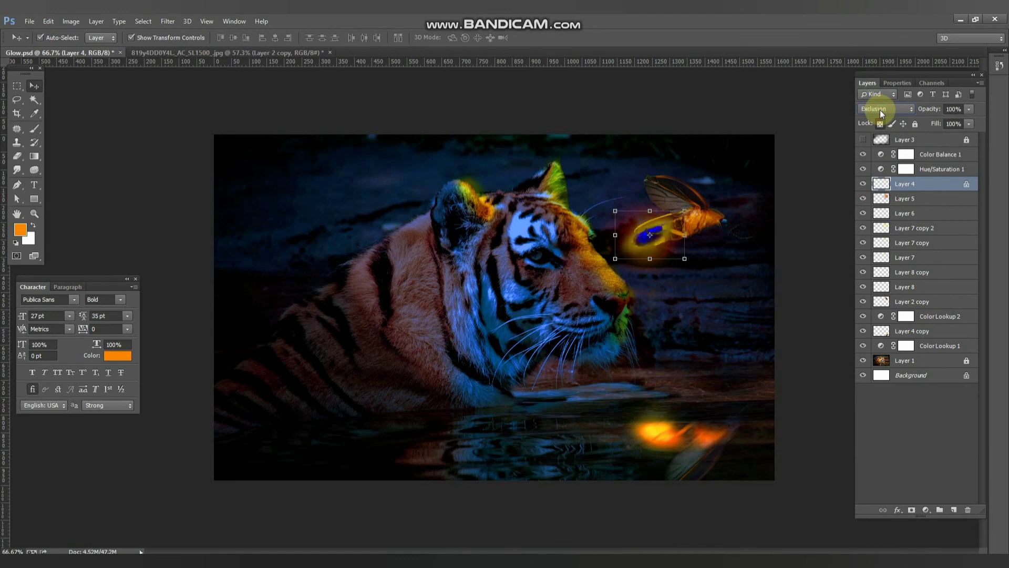
scroll(880, 109, down, 2)
scroll(880, 109, down, 2)
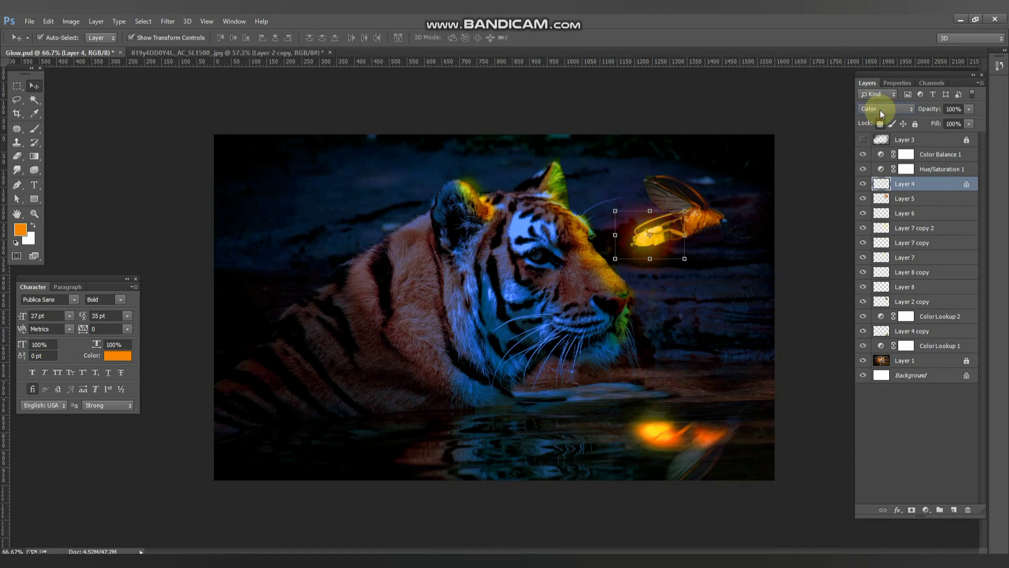
click(875, 109)
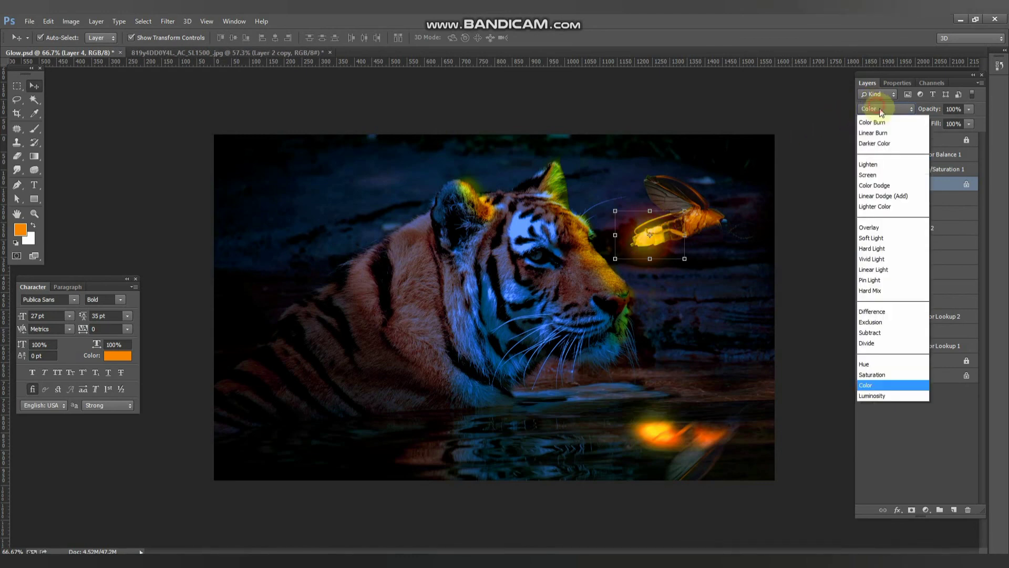
click(882, 217)
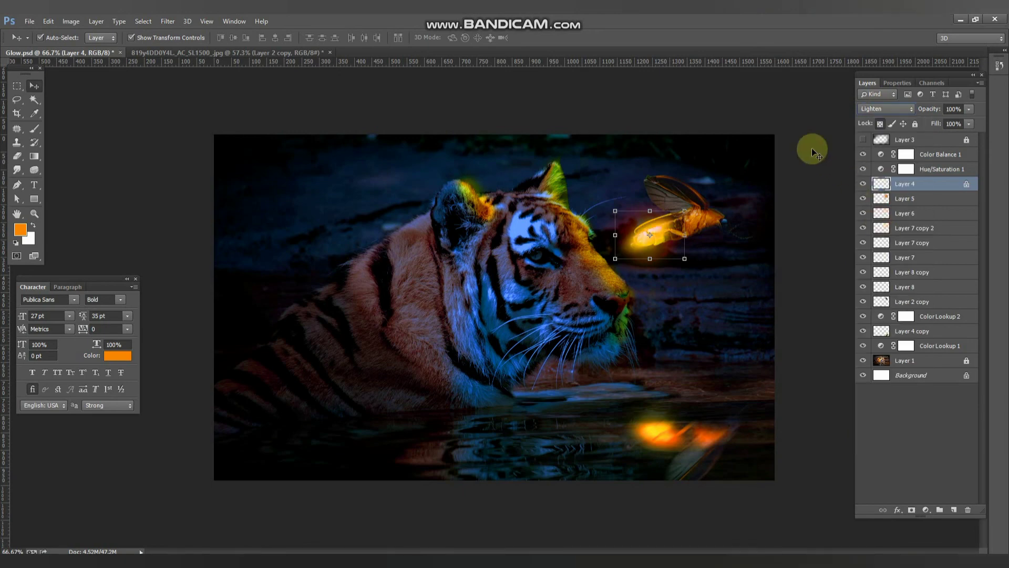
Duplicate Layer 5 into Layer 5 copy to intensify the glow
click(756, 79)
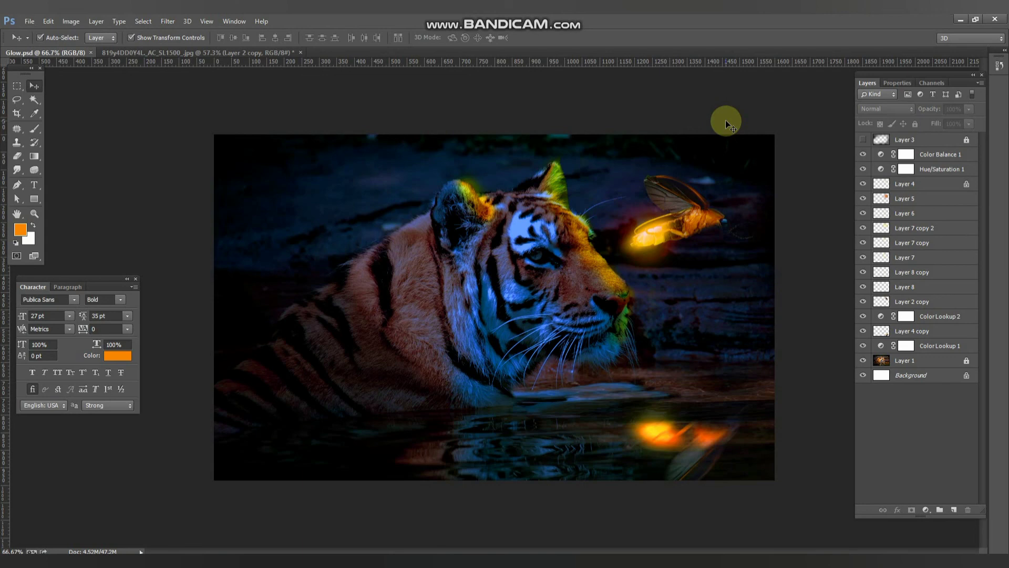
scroll(717, 122, up, 1)
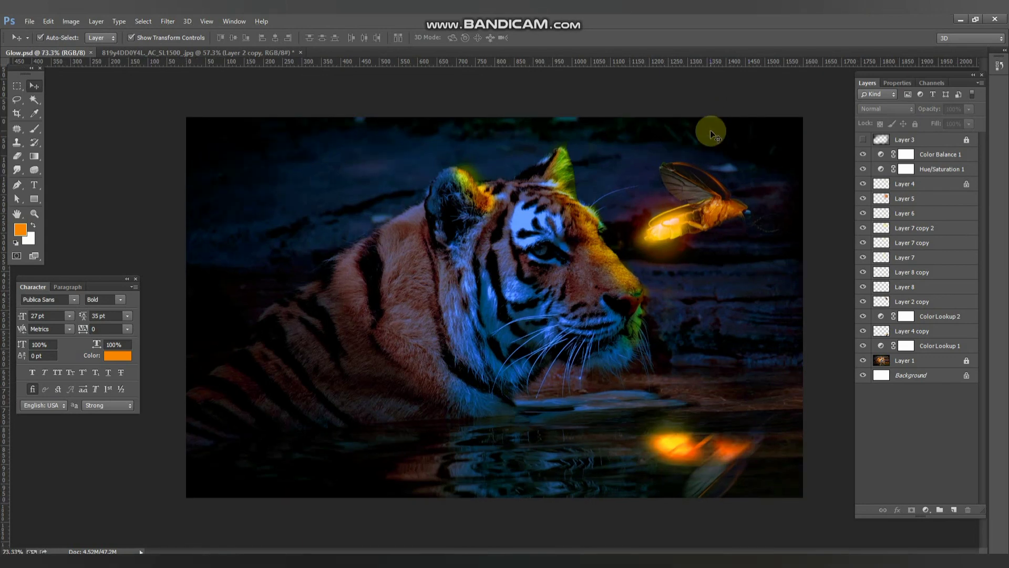
click(920, 198)
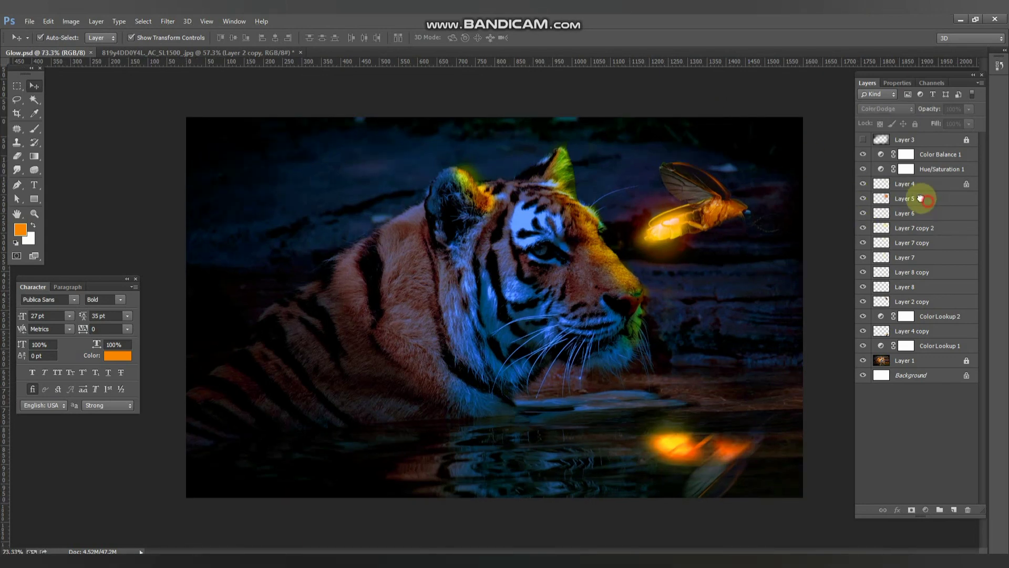
click(863, 199)
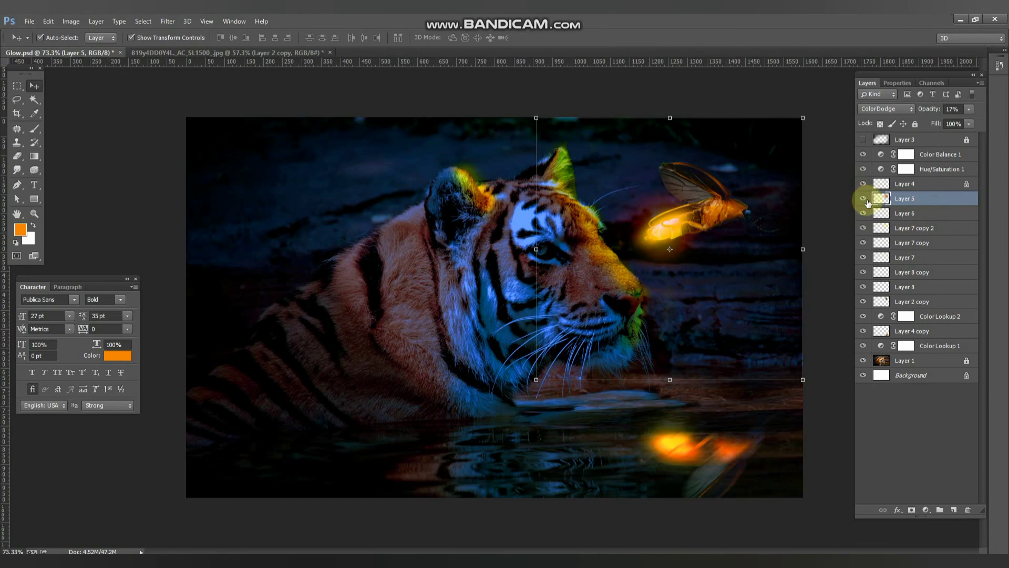
key(ctrl+j)
Give Layer 5 copy Linear Dodge (Add) blending at 95% opacity
click(140, 174)
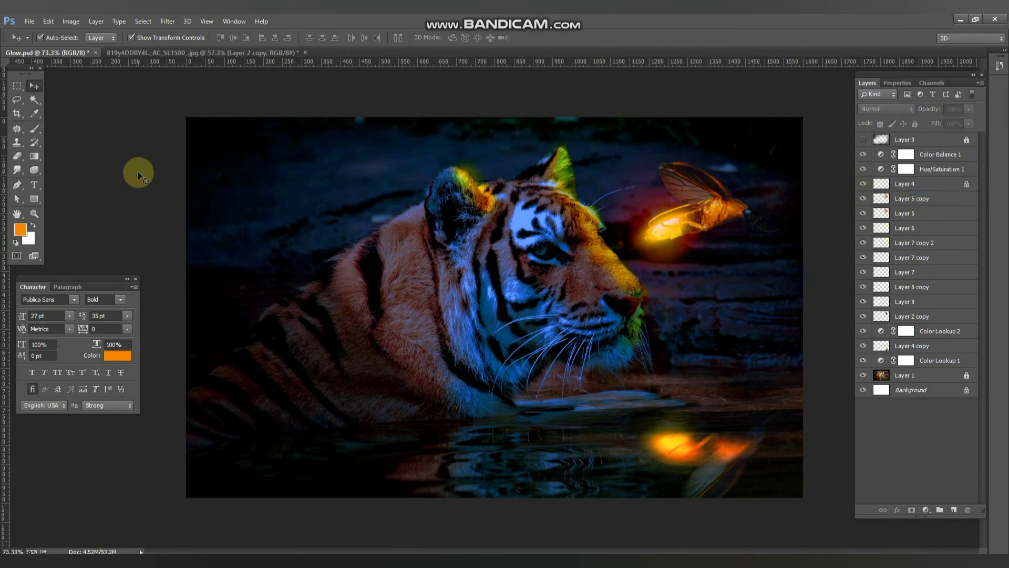
click(623, 231)
click(887, 109)
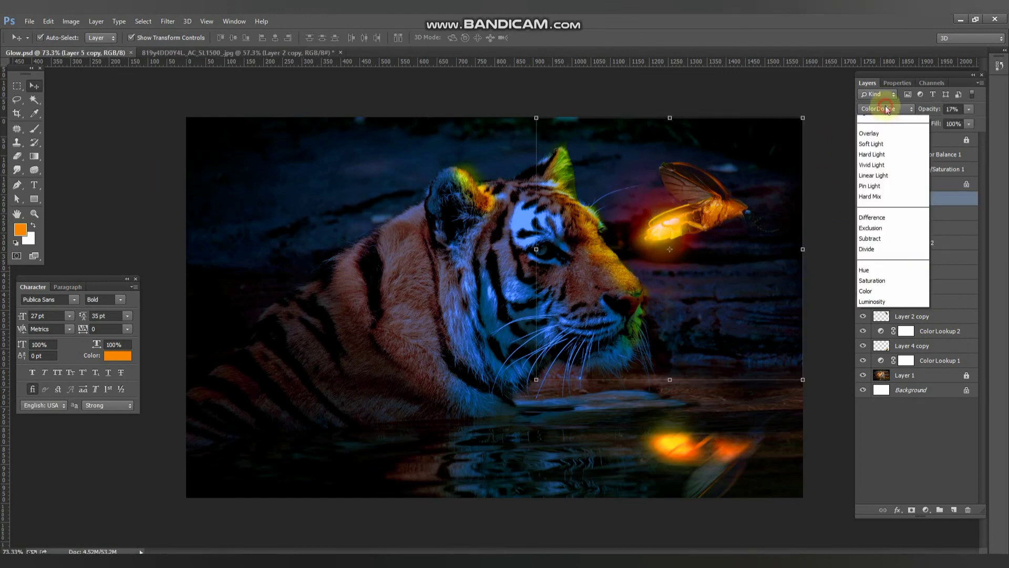
drag(941, 105, 982, 105)
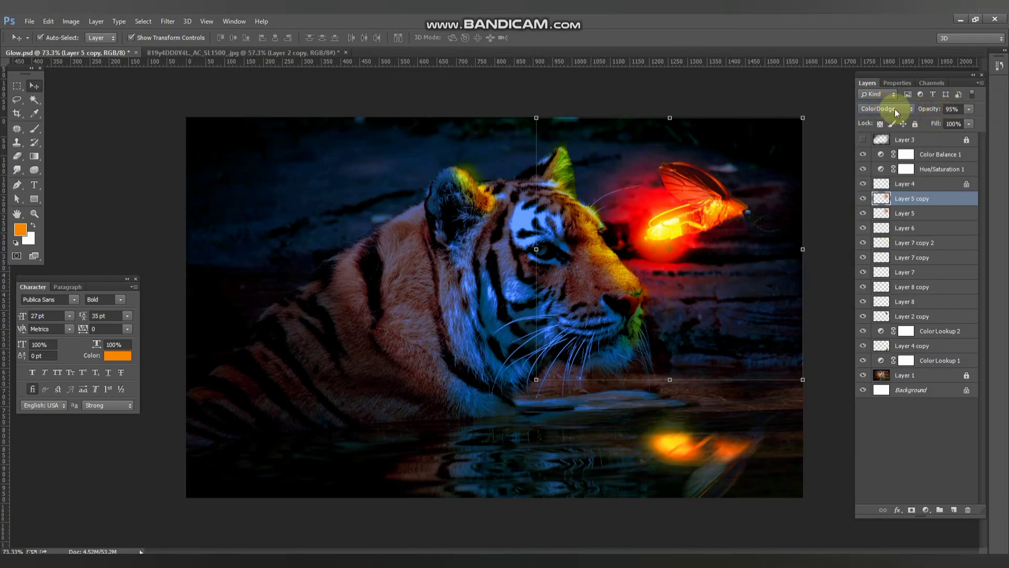
scroll(893, 108, down, 1)
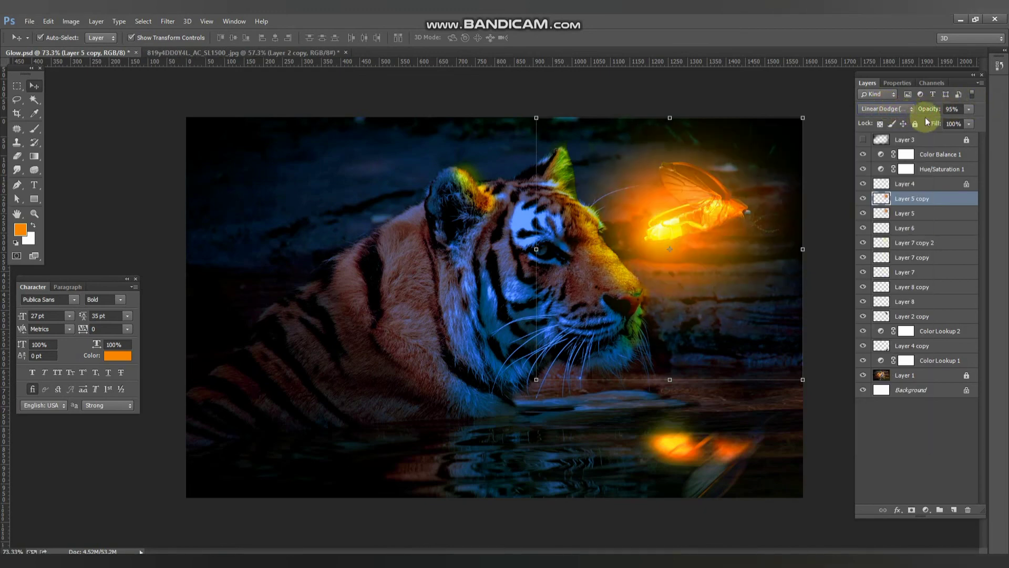
Scale the glow copy down around the firefly and commit the transform
mouse_move(803, 118)
mouse_down()
mouse_move(761, 187)
mouse_move(739, 180)
mouse_up()
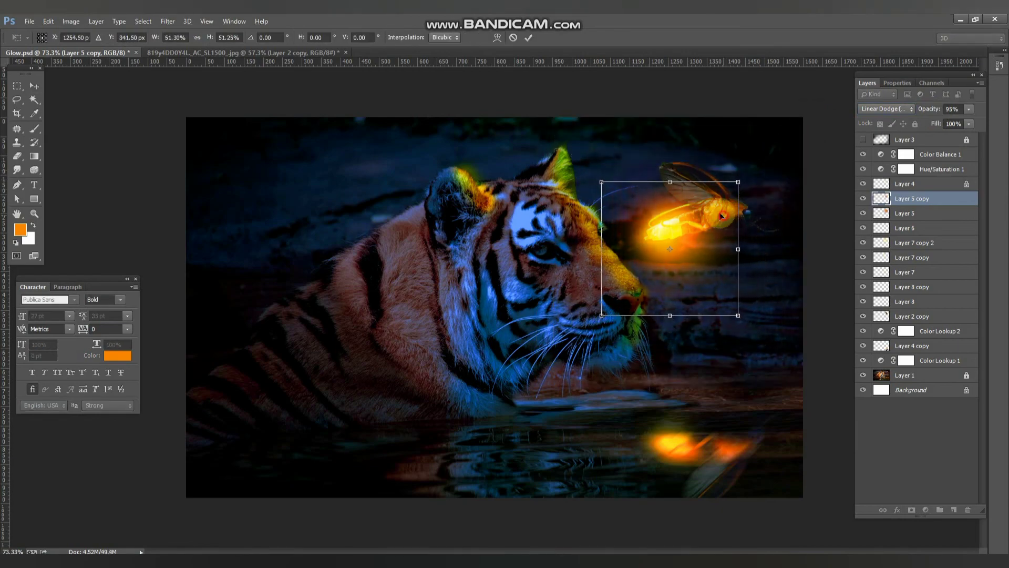
drag(718, 217, 712, 209)
key(Return)
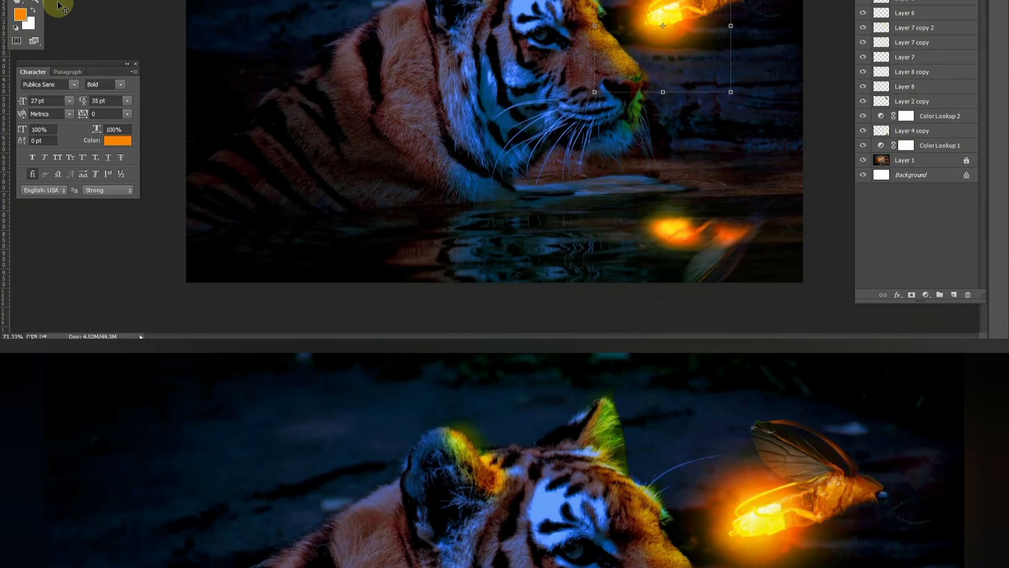